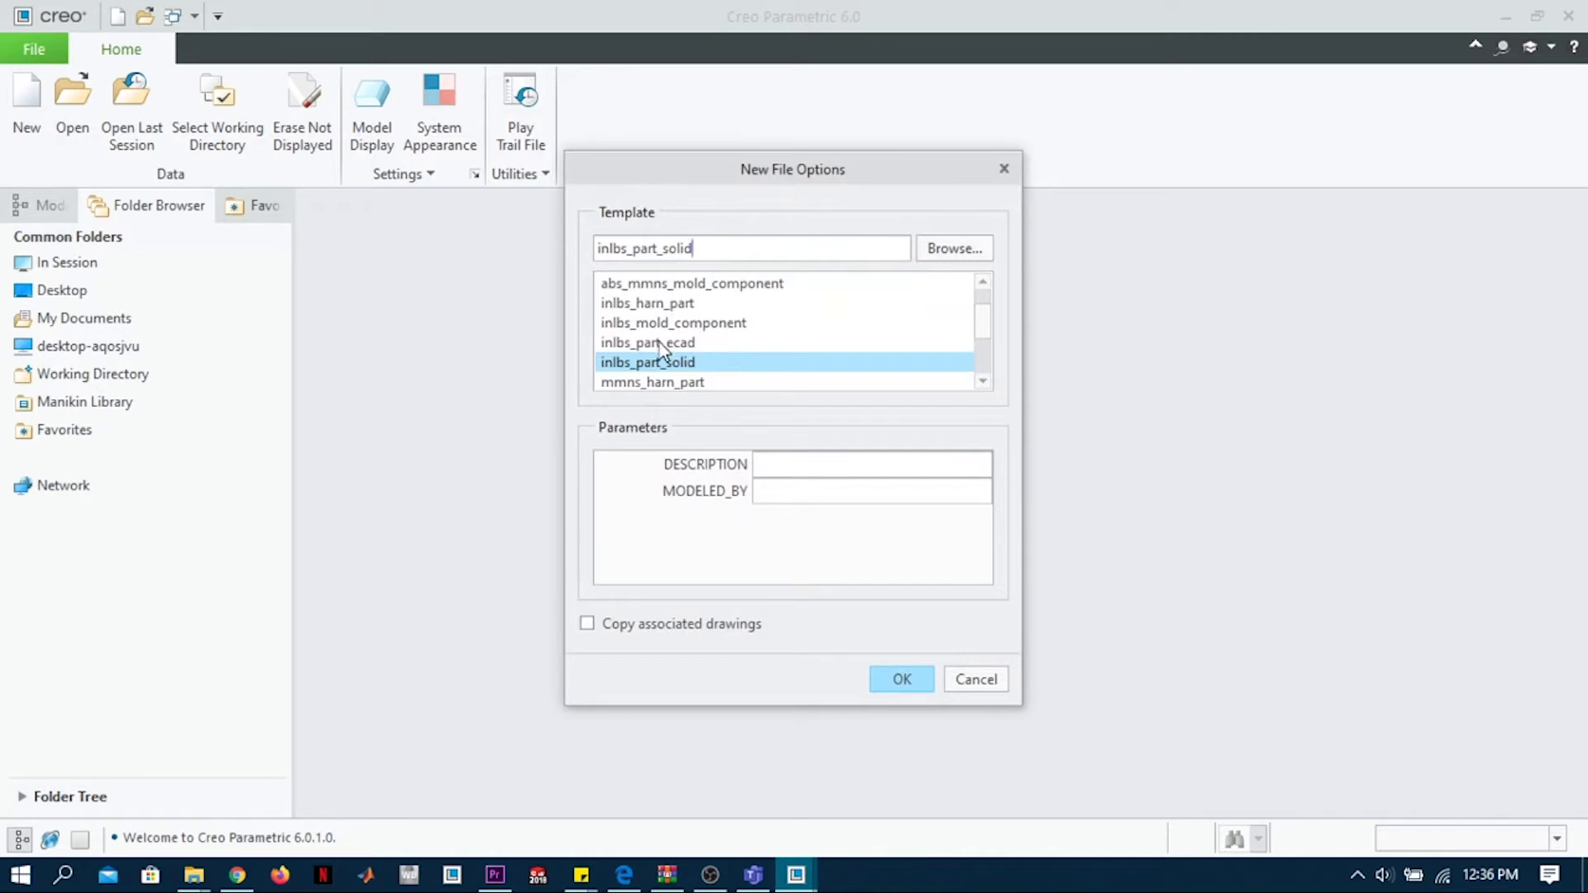
Step: Create the new part from the mmns_part_solid template
scroll(629, 364, "down", 2)
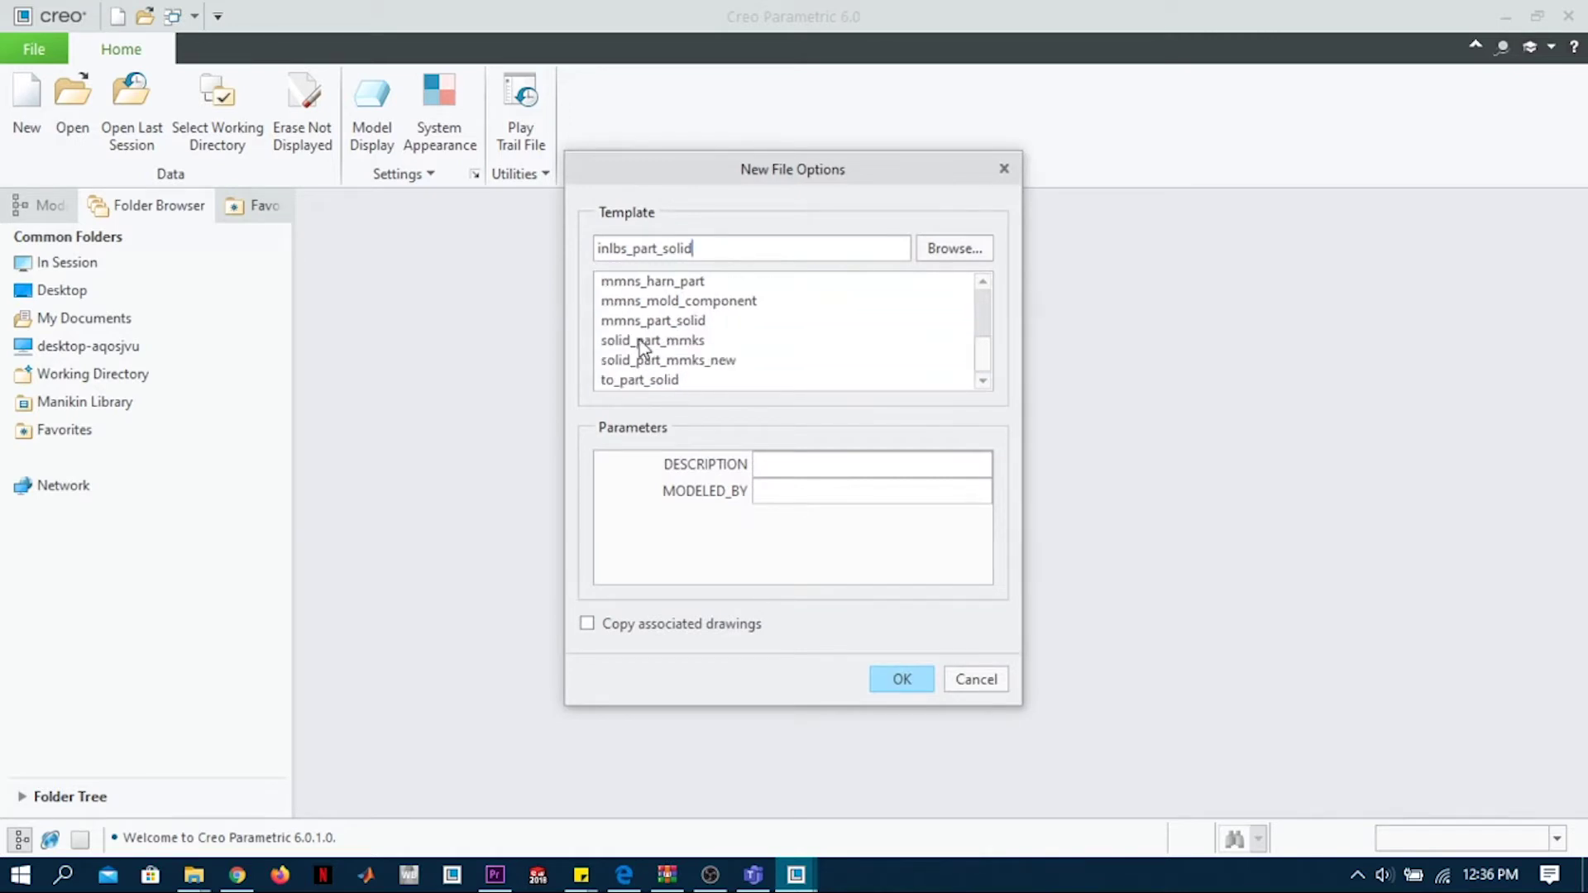
left_click(650, 323)
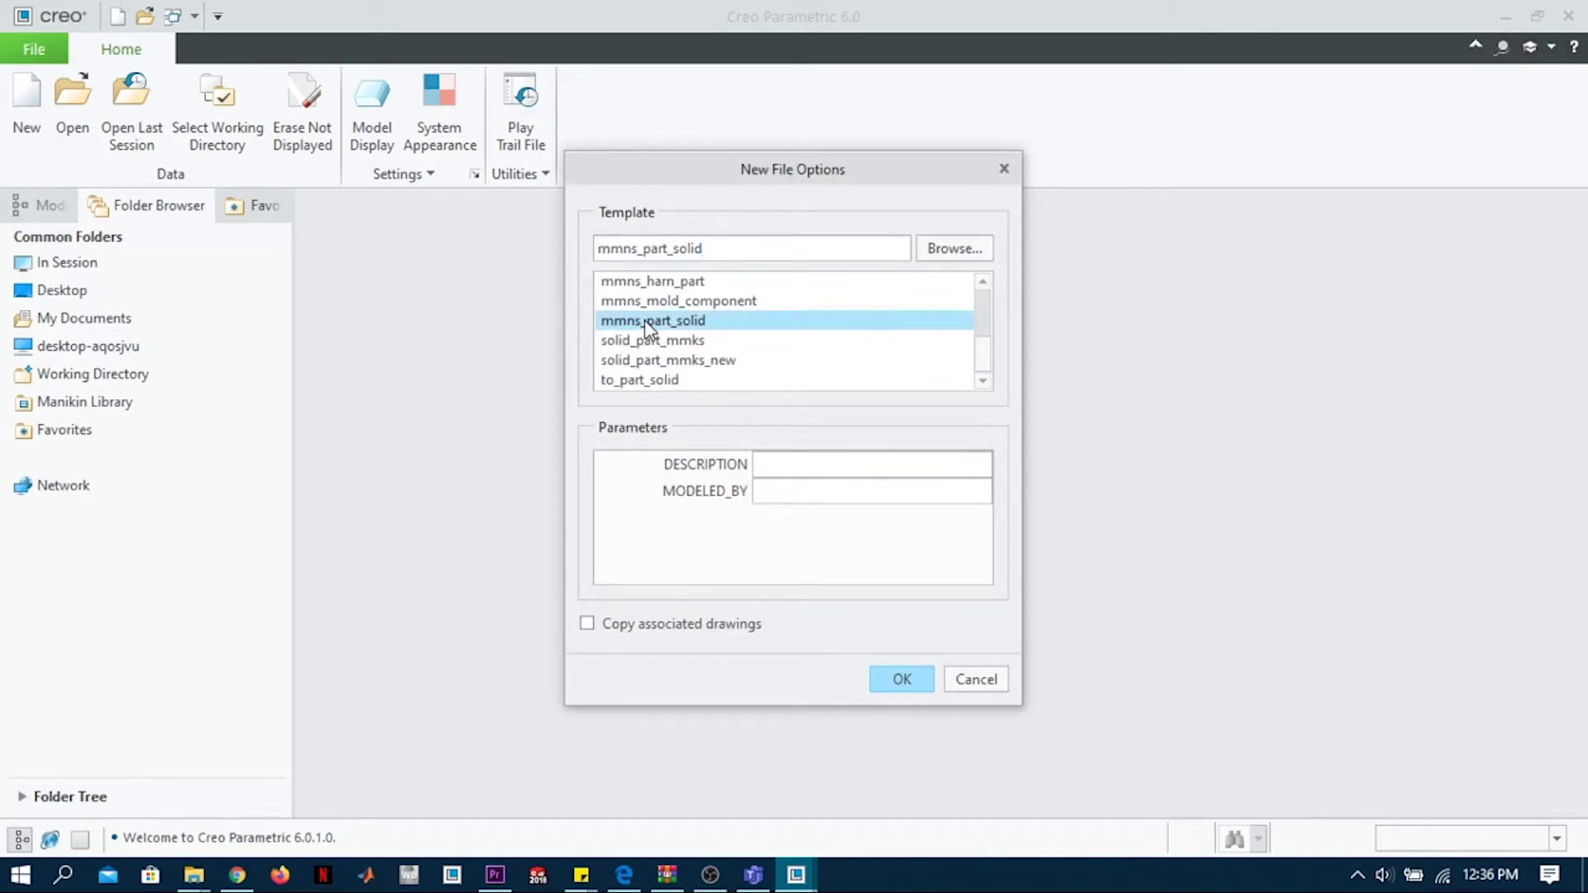
left_click(902, 679)
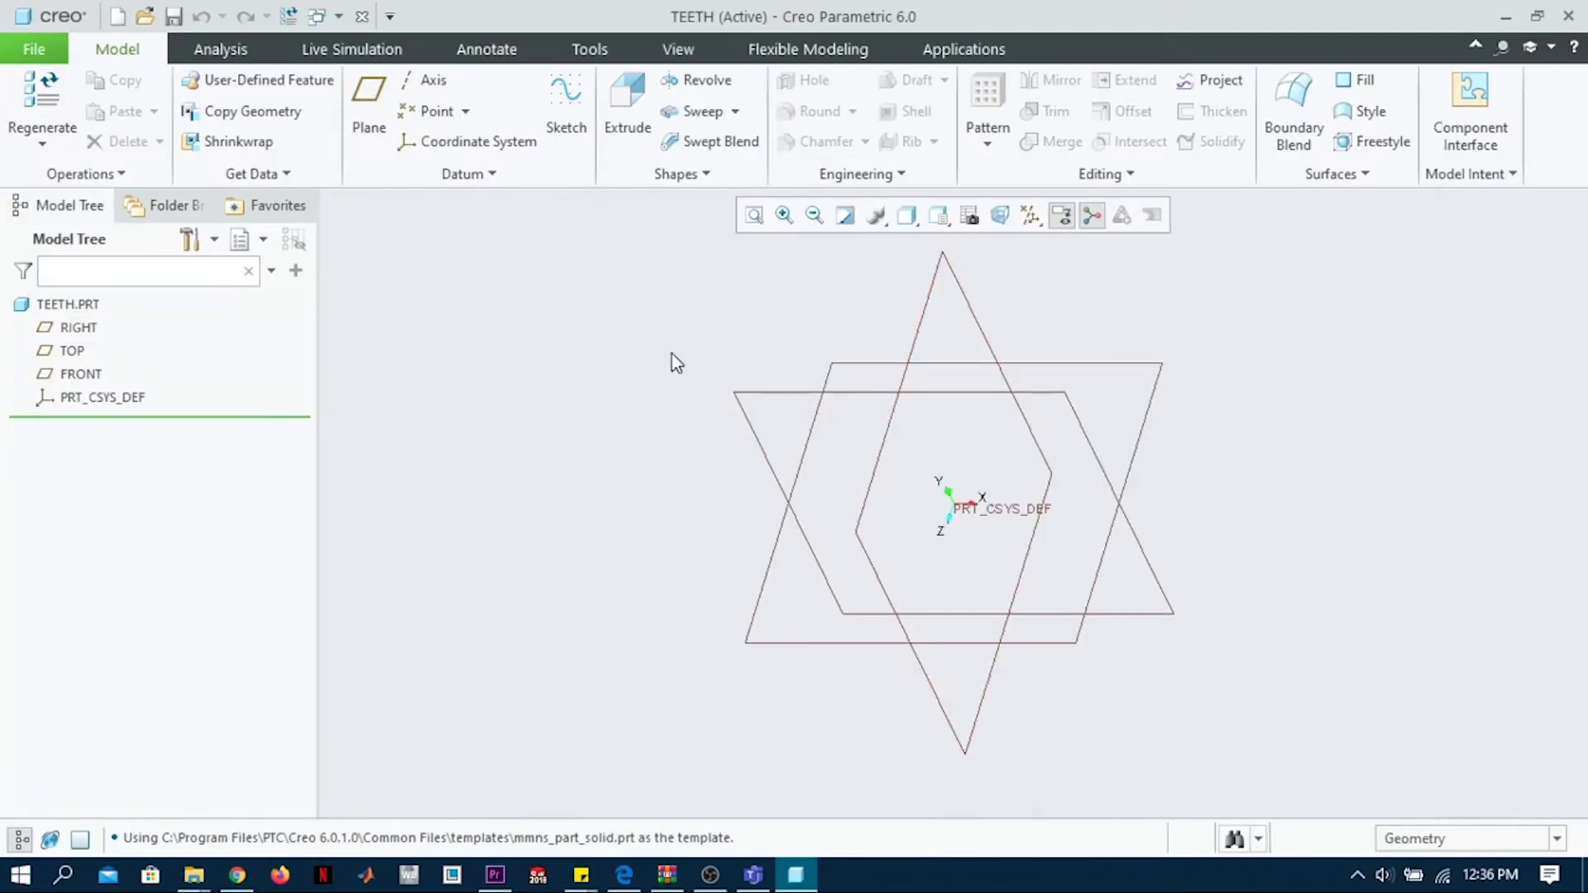
Step: Start an extrusion on the TOP plane and sketch a circle about 75 mm in diameter centred on the origin, viewed square-on
left_click(1056, 362)
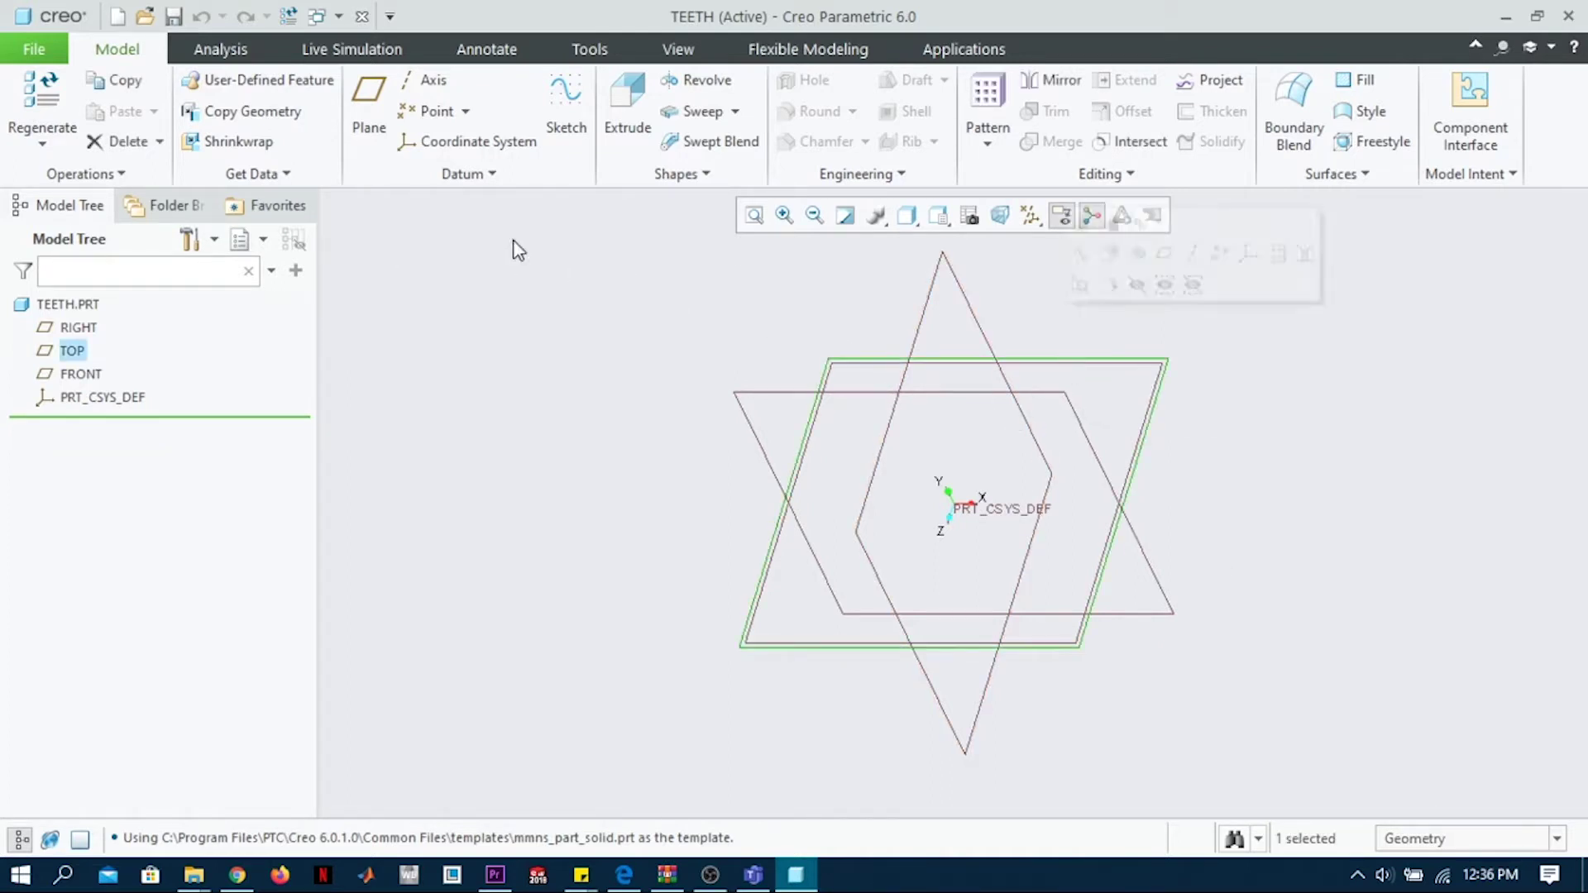
left_click(627, 103)
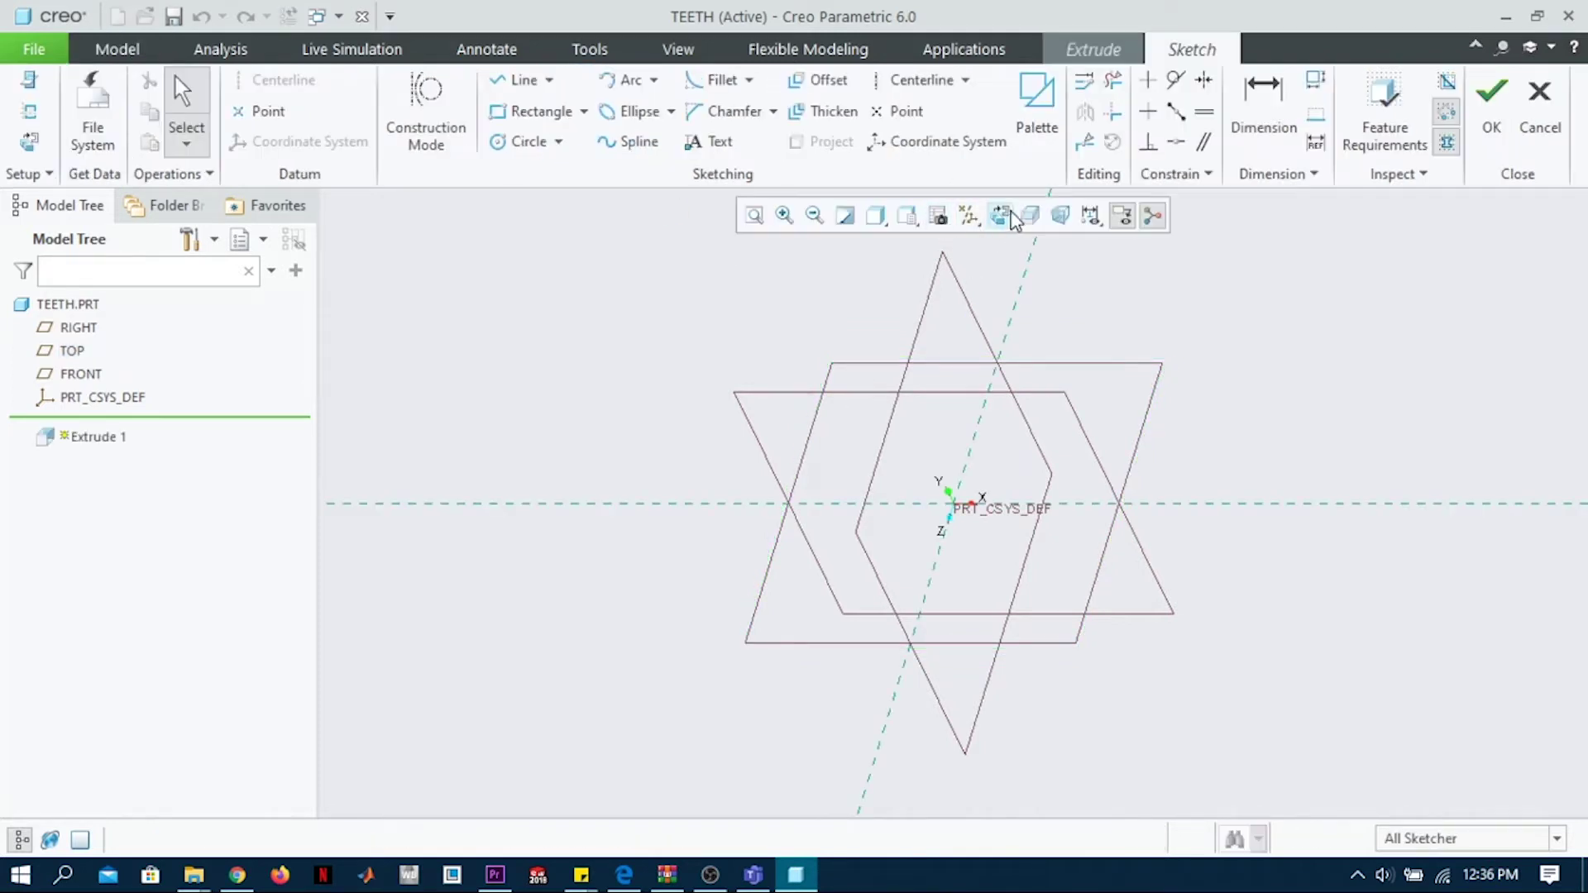
left_click(999, 215)
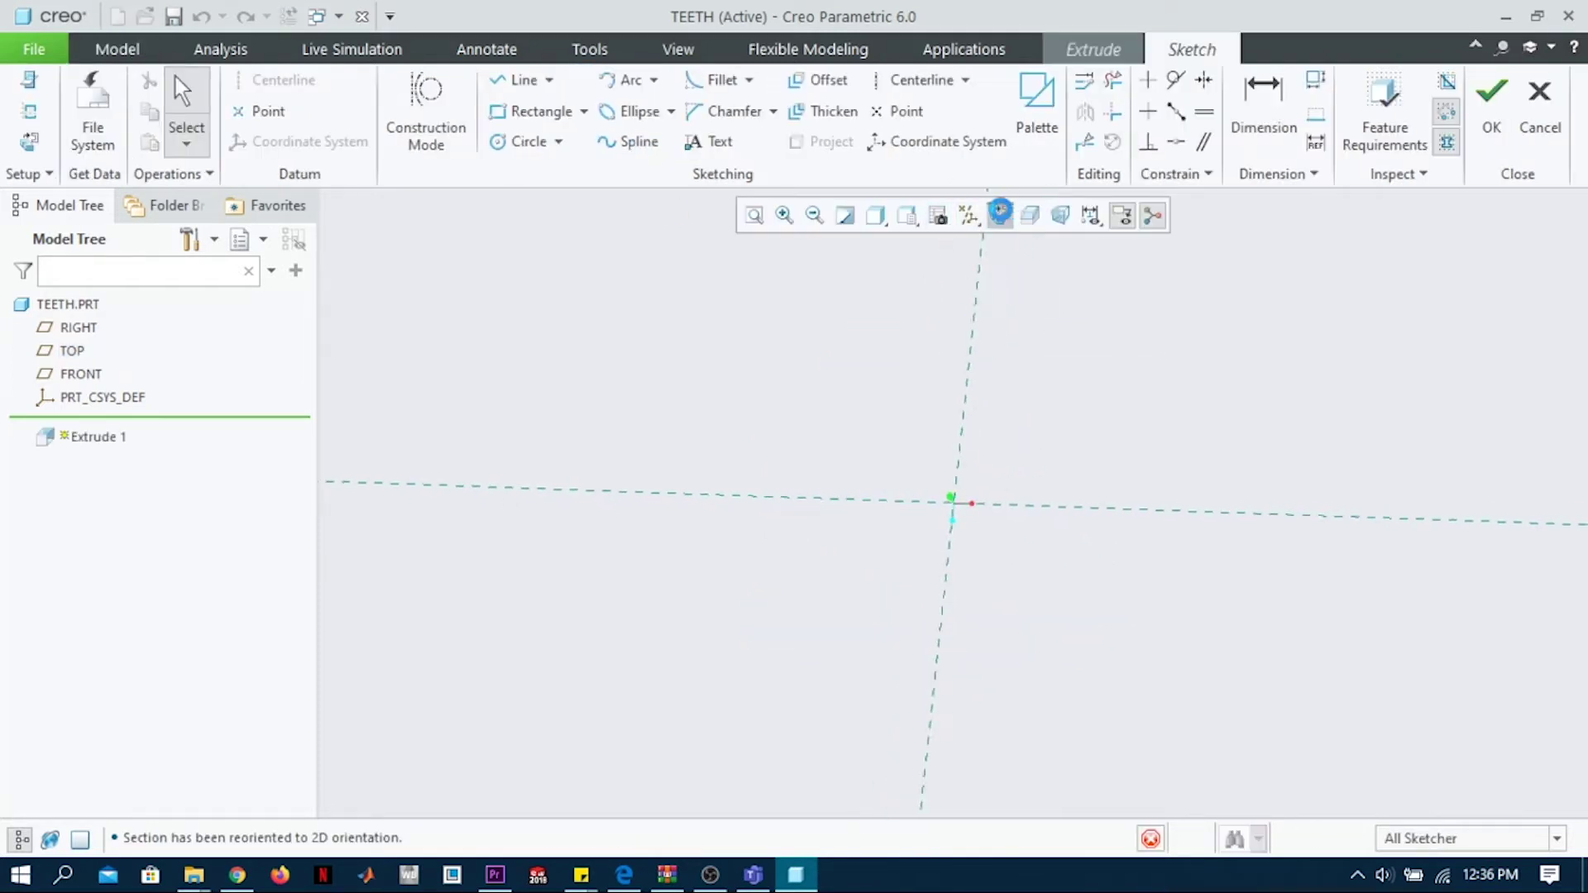
left_click(521, 142)
left_click(956, 503)
left_click(932, 479)
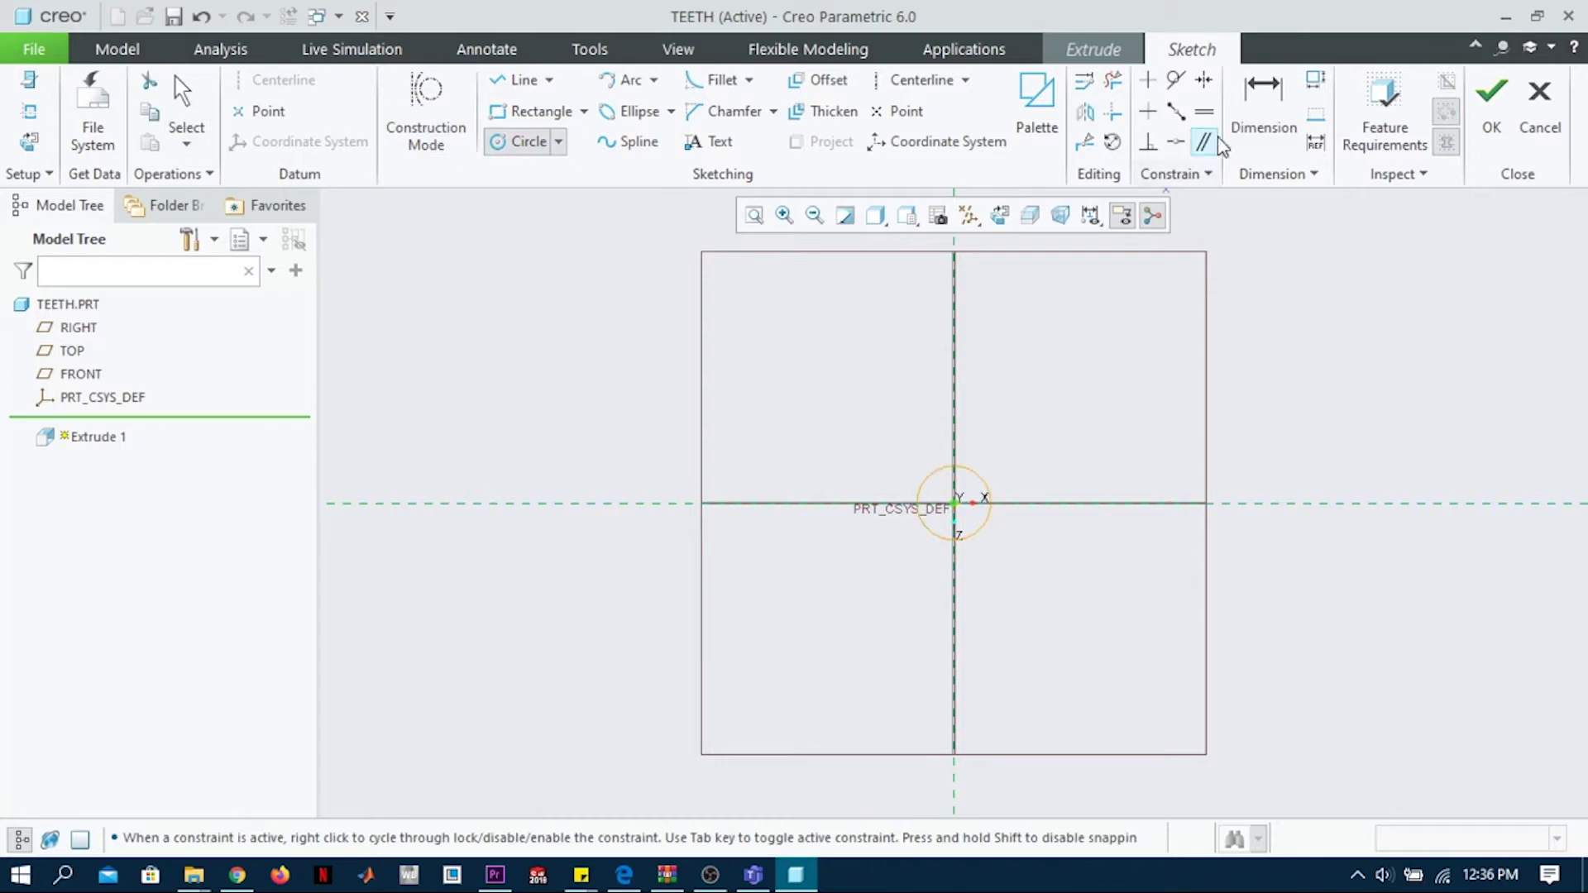
Step: Dimension the circle's diameter and set it to 12 mm
left_click(1264, 104)
double_click(893, 475)
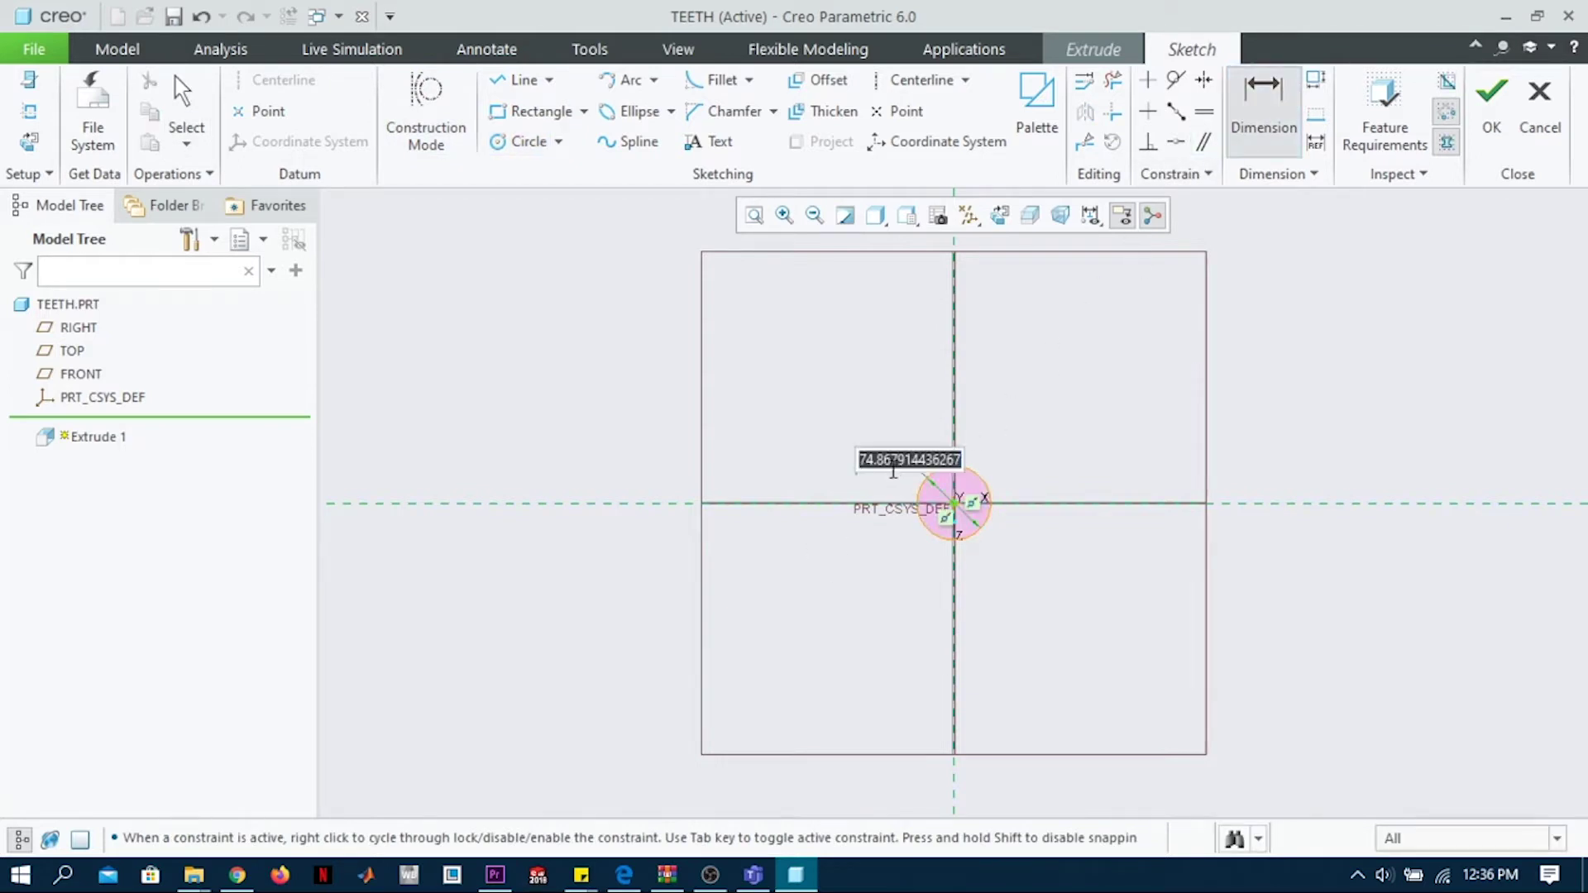
type("12")
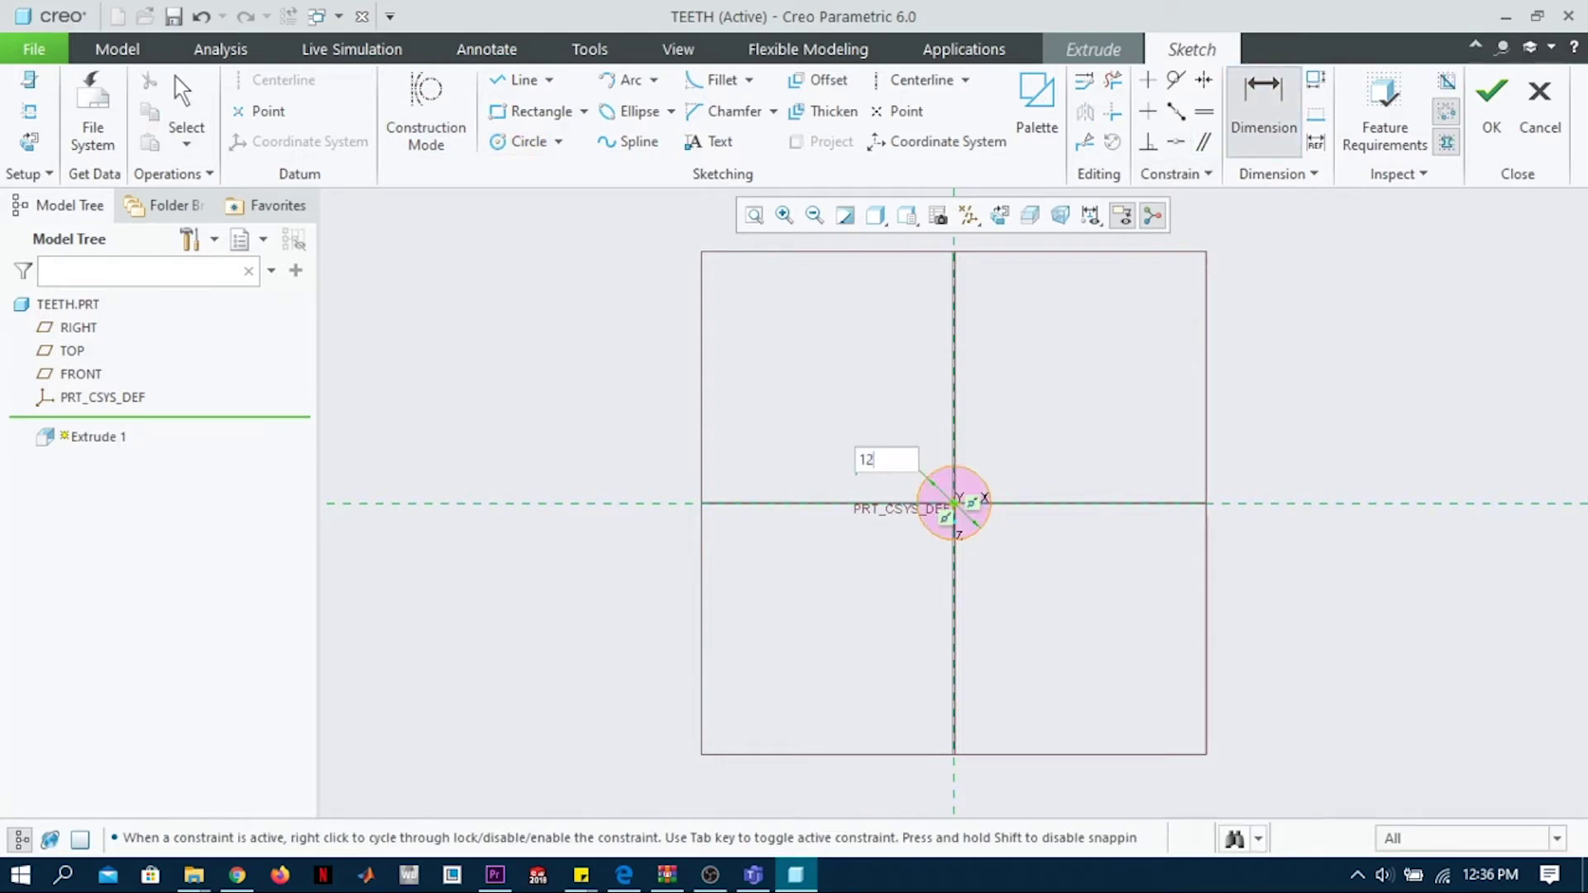
key("Return")
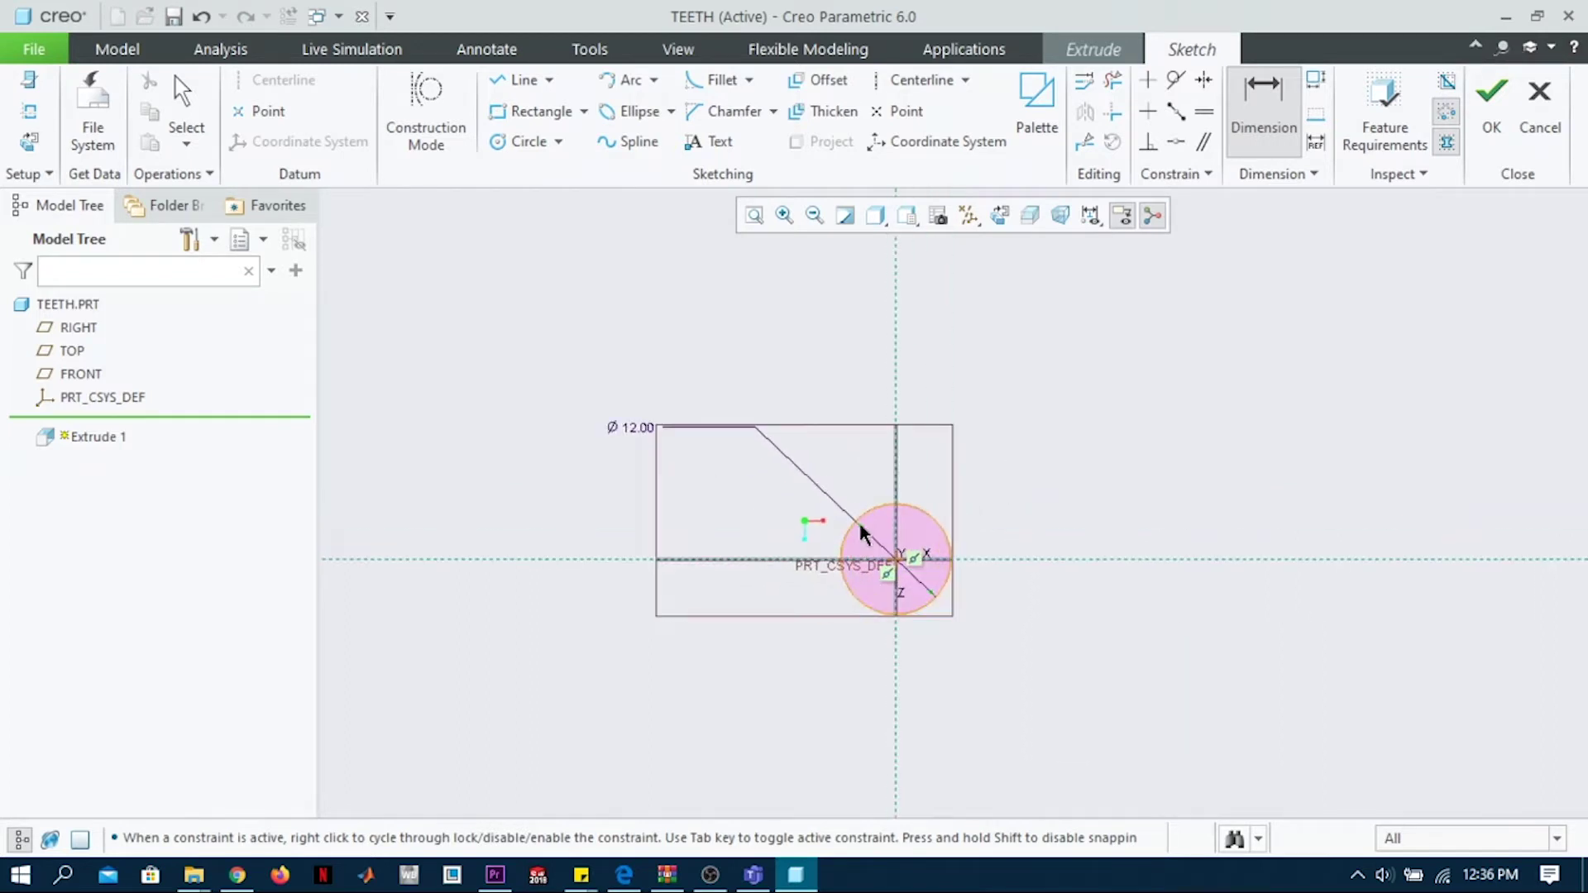
Step: Draw a horizontal line across the circle through its centre, trim away the lower half, and accept the semicircular sketch
left_click(521, 79)
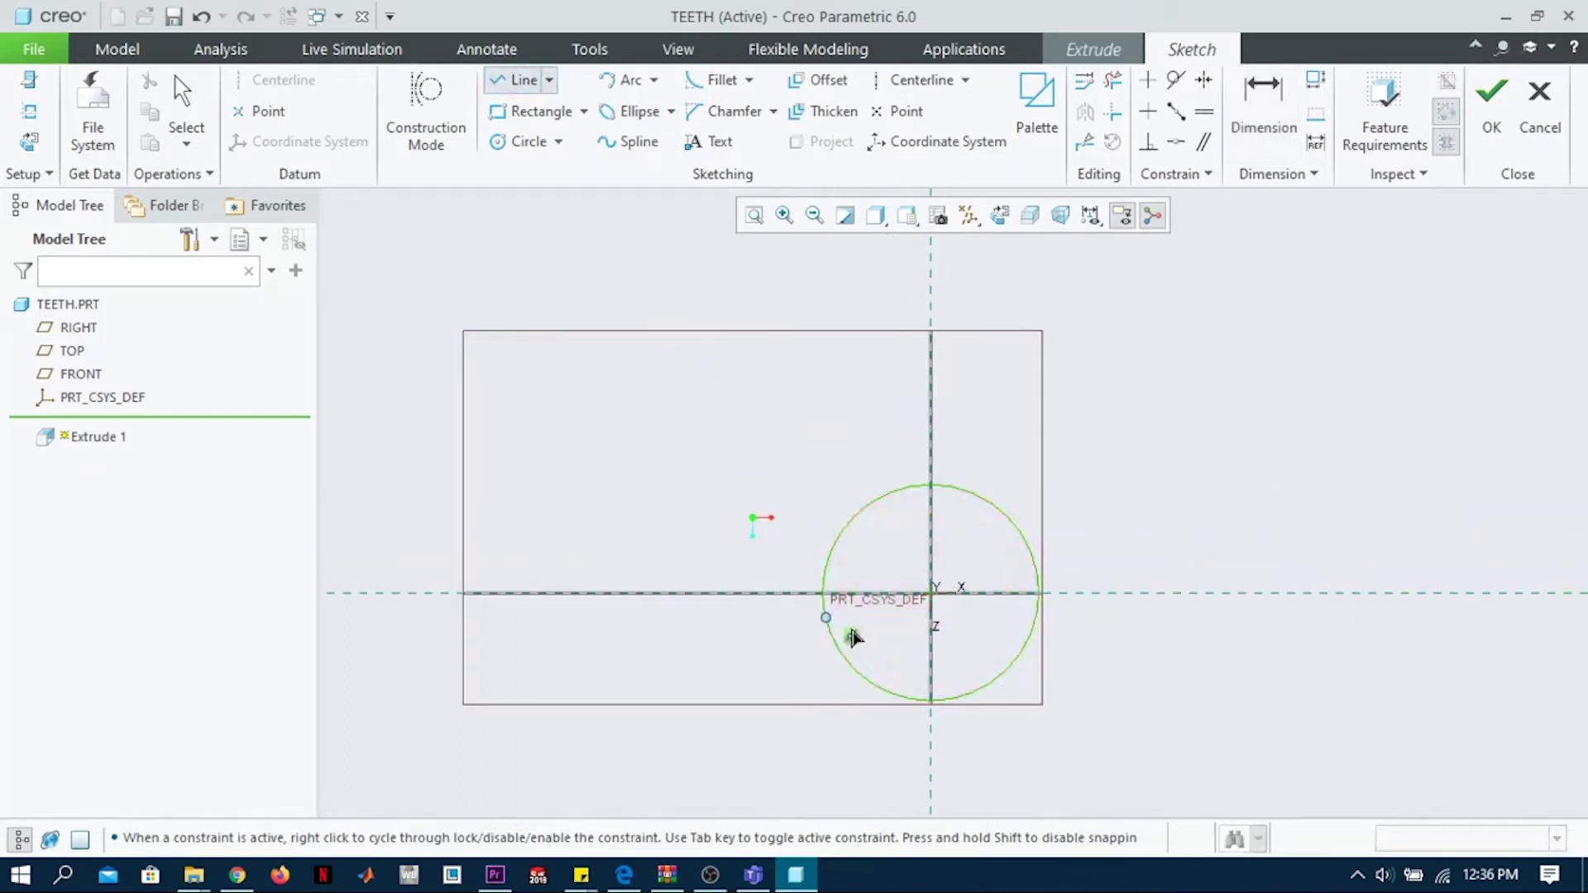
left_click(931, 593)
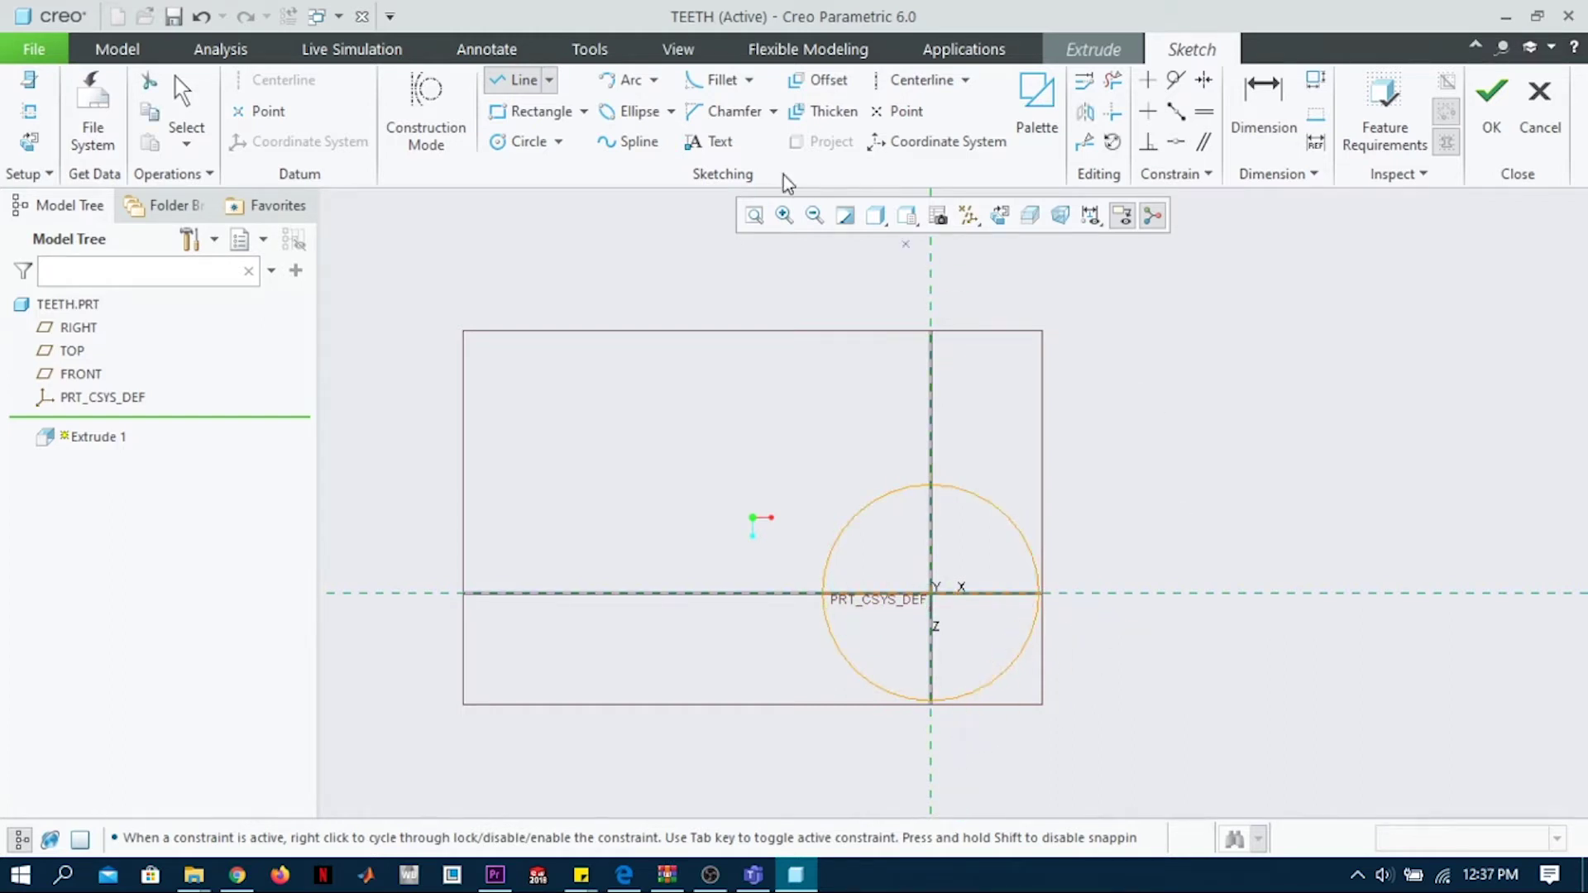
left_click(1113, 79)
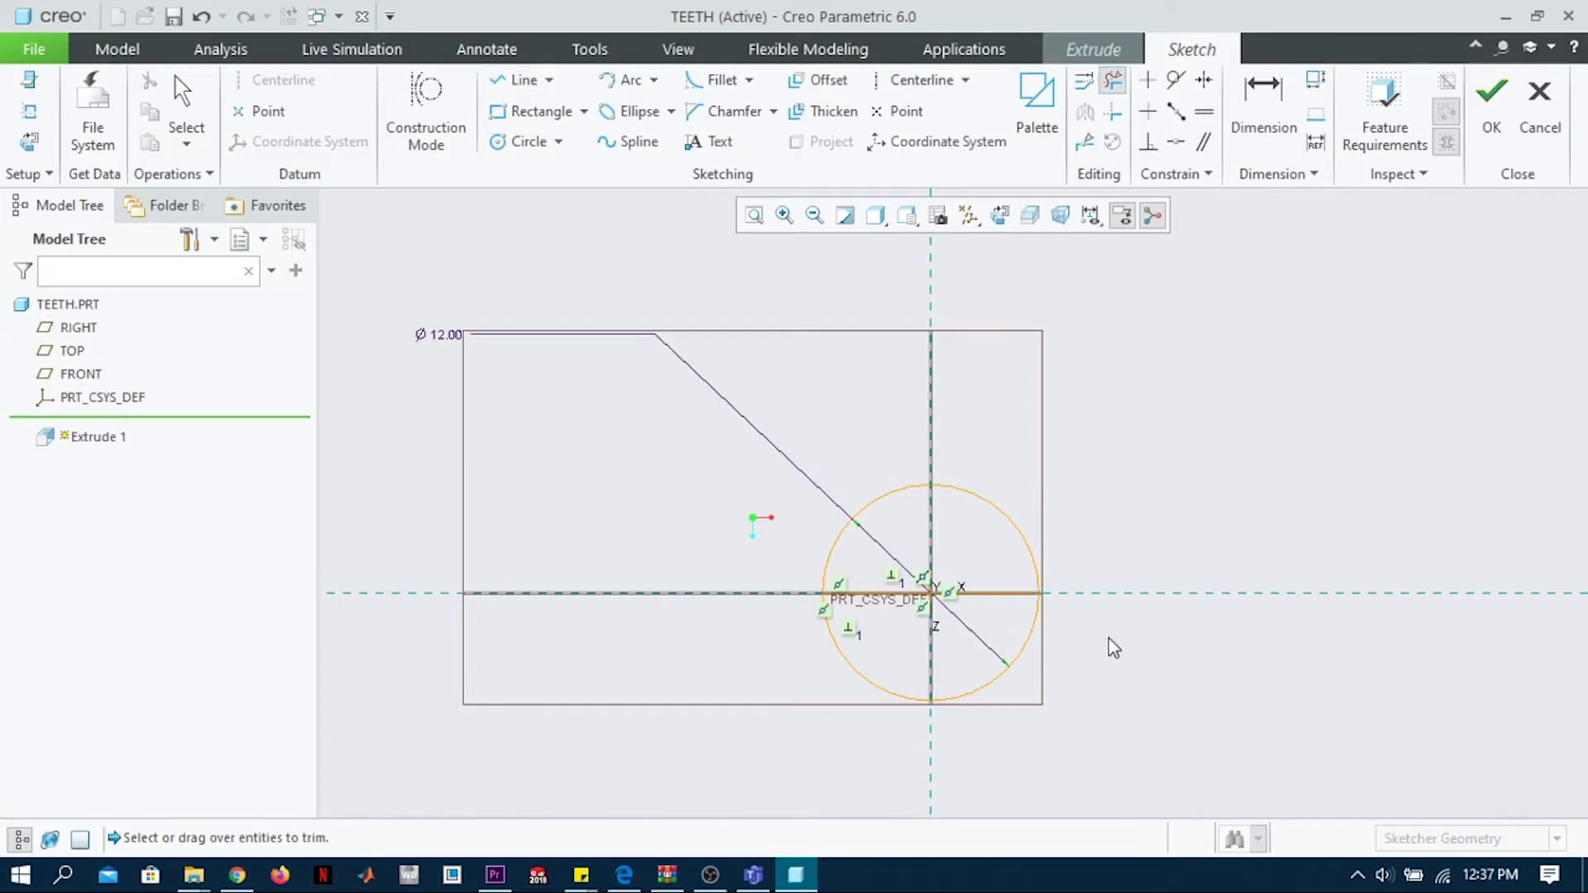
left_click_drag(1109, 649, 776, 663)
middle_click(1074, 607)
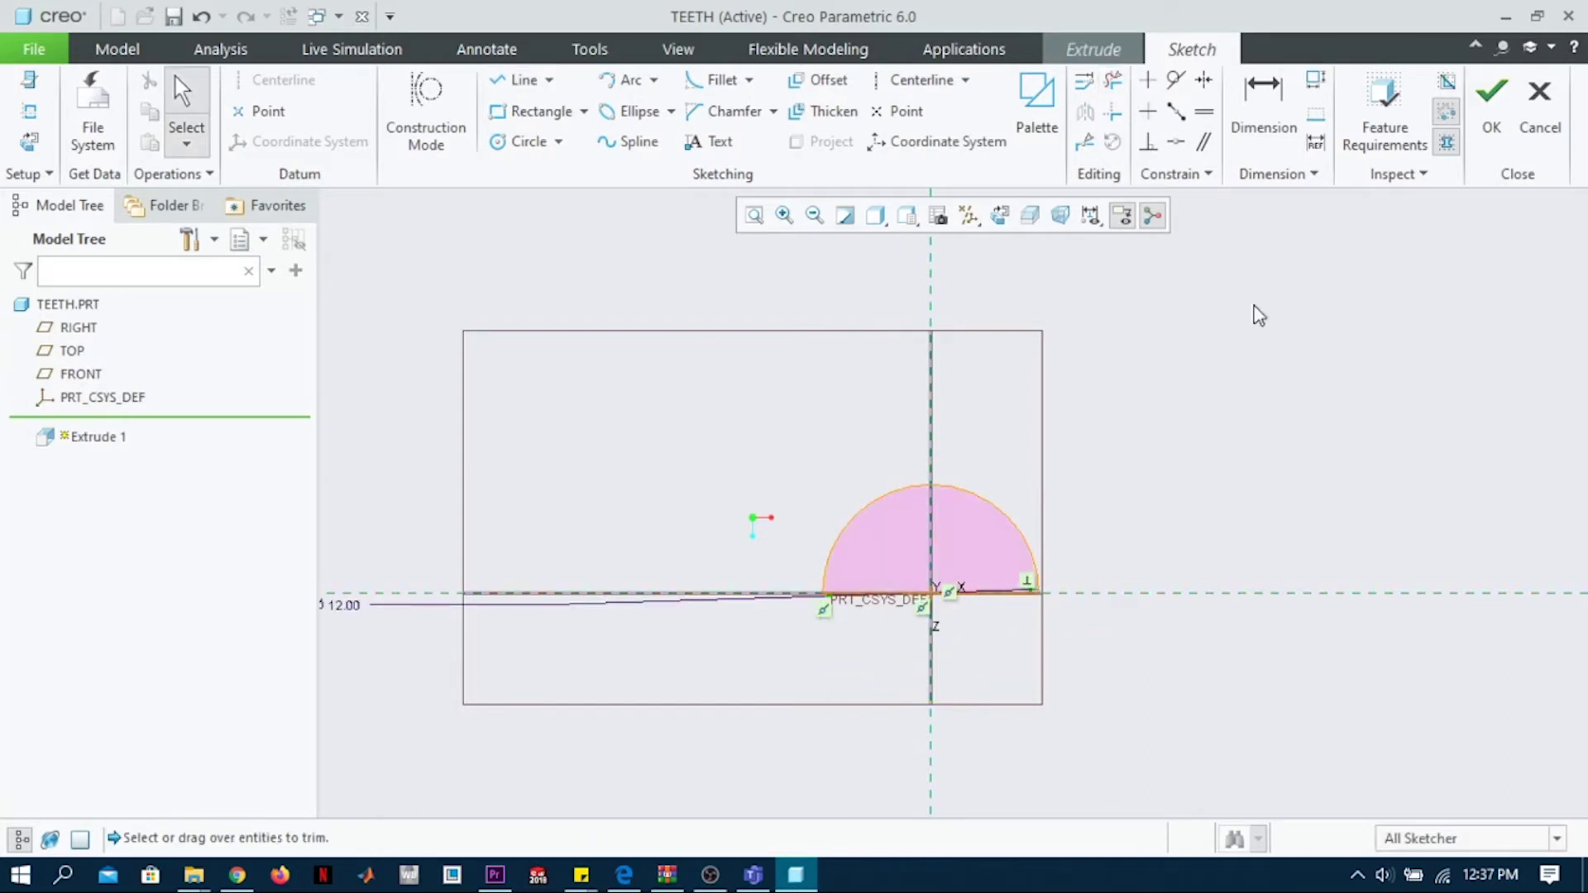
left_click(1492, 95)
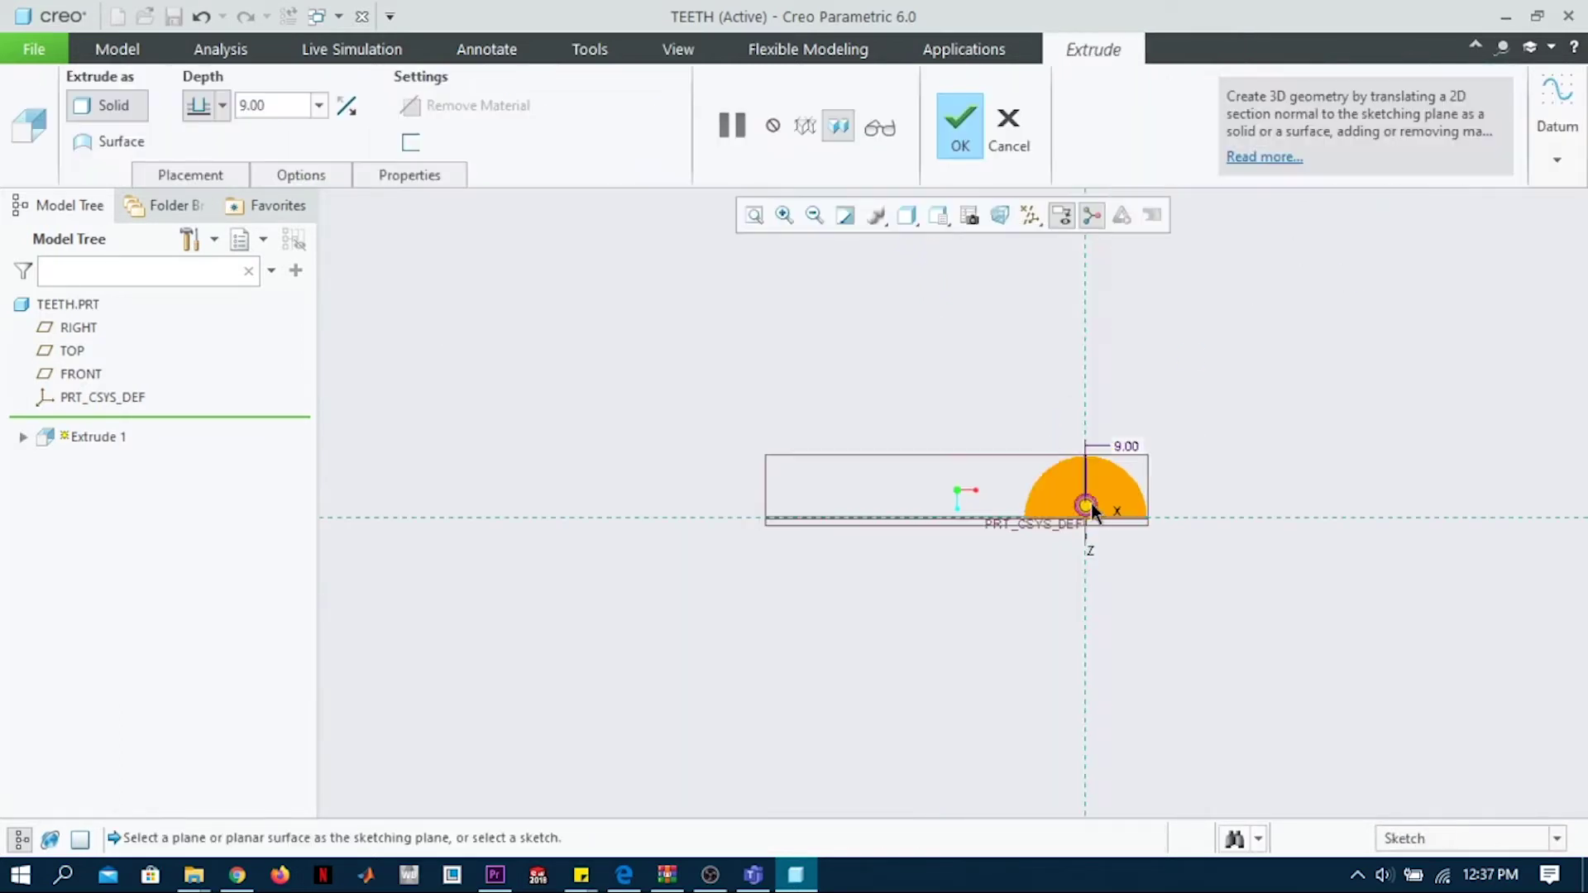
Step: Extrude the semicircle as a solid symmetrically about the sketch plane to a depth of 100 mm
middle_click_drag(1090, 501, 1080, 564)
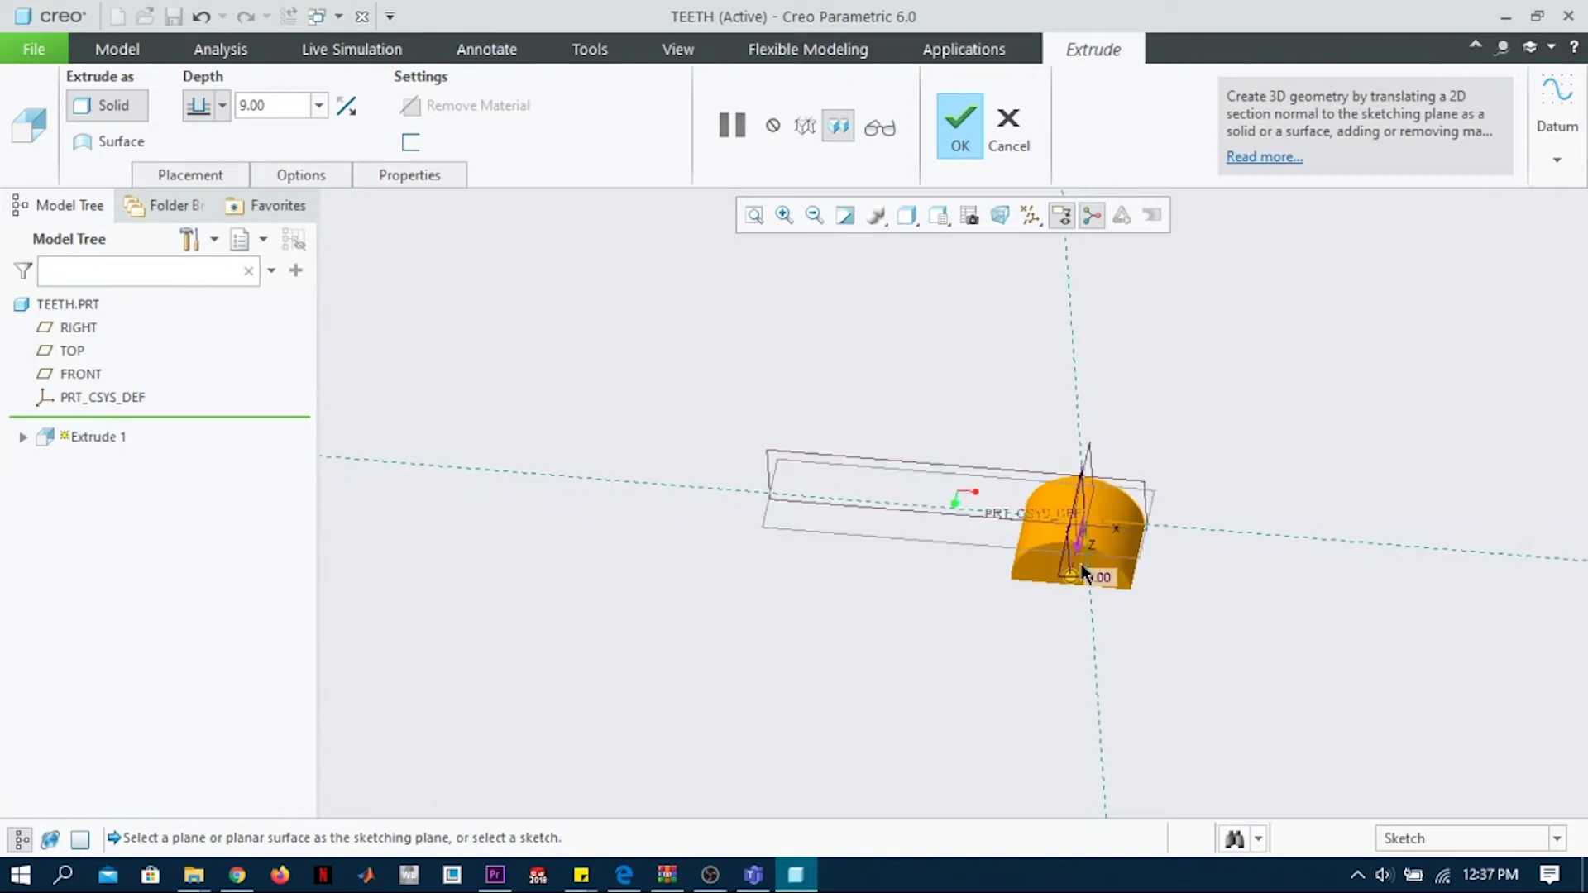
left_click(228, 106)
left_click(199, 148)
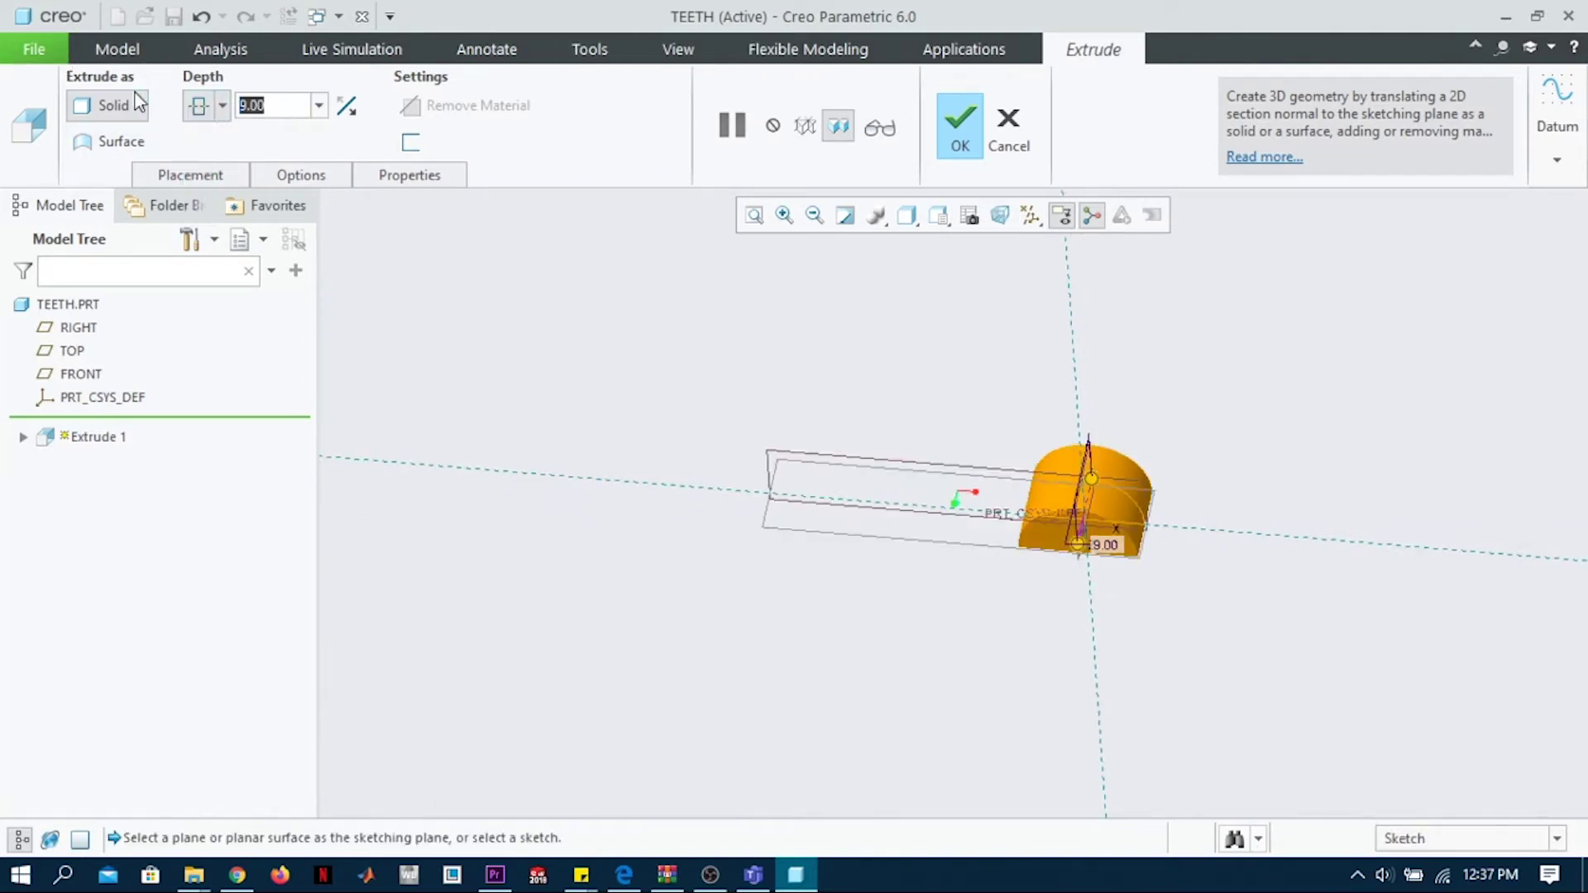
type("100")
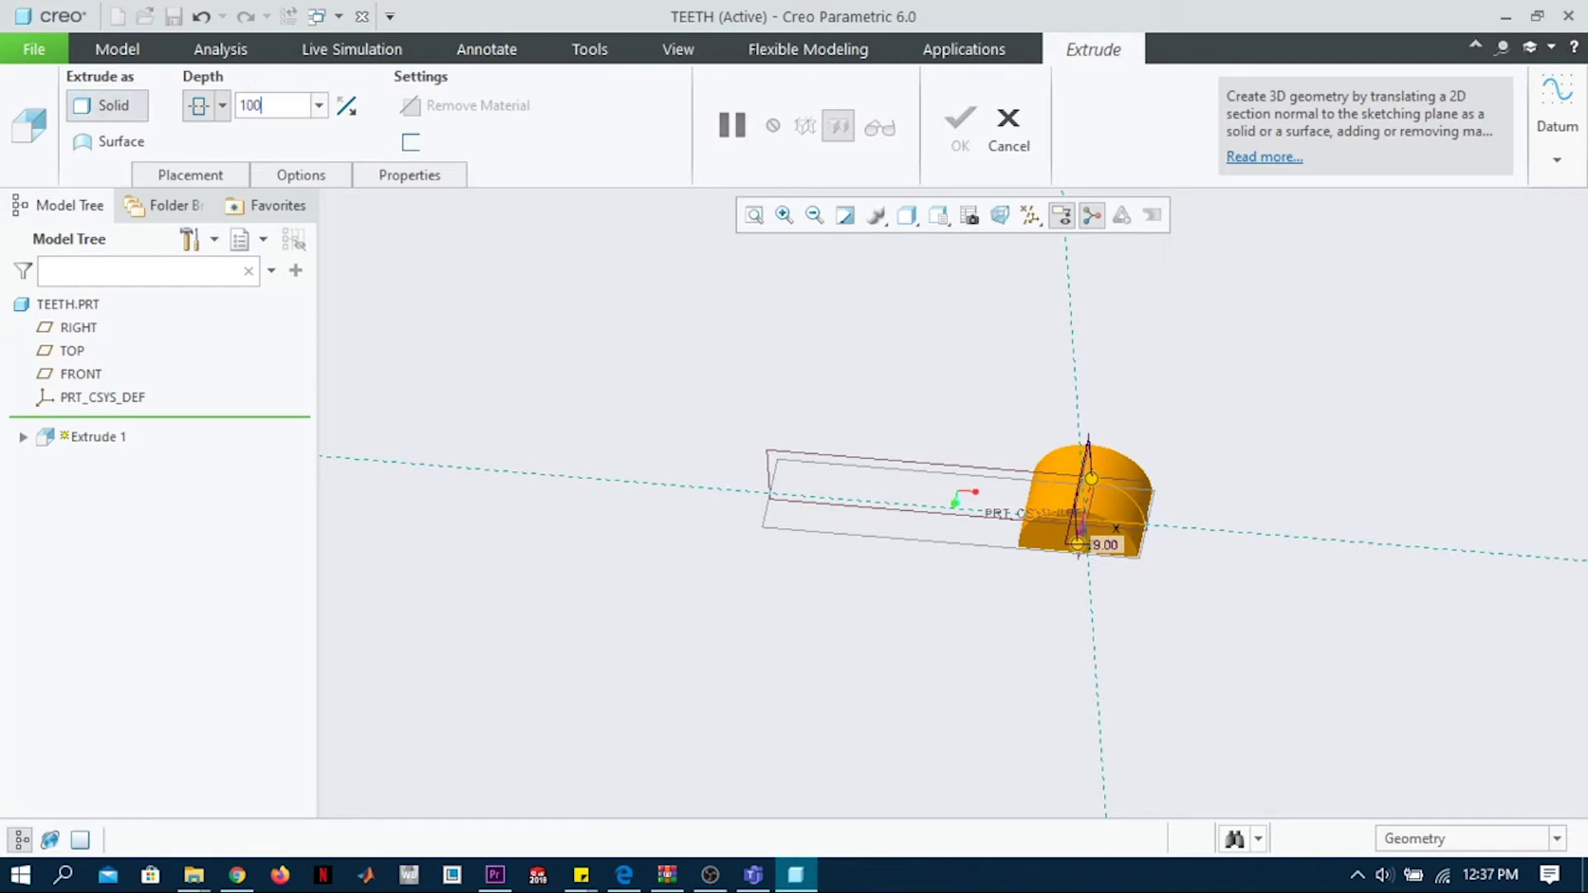
key("Return")
scroll(864, 368, "up", 5)
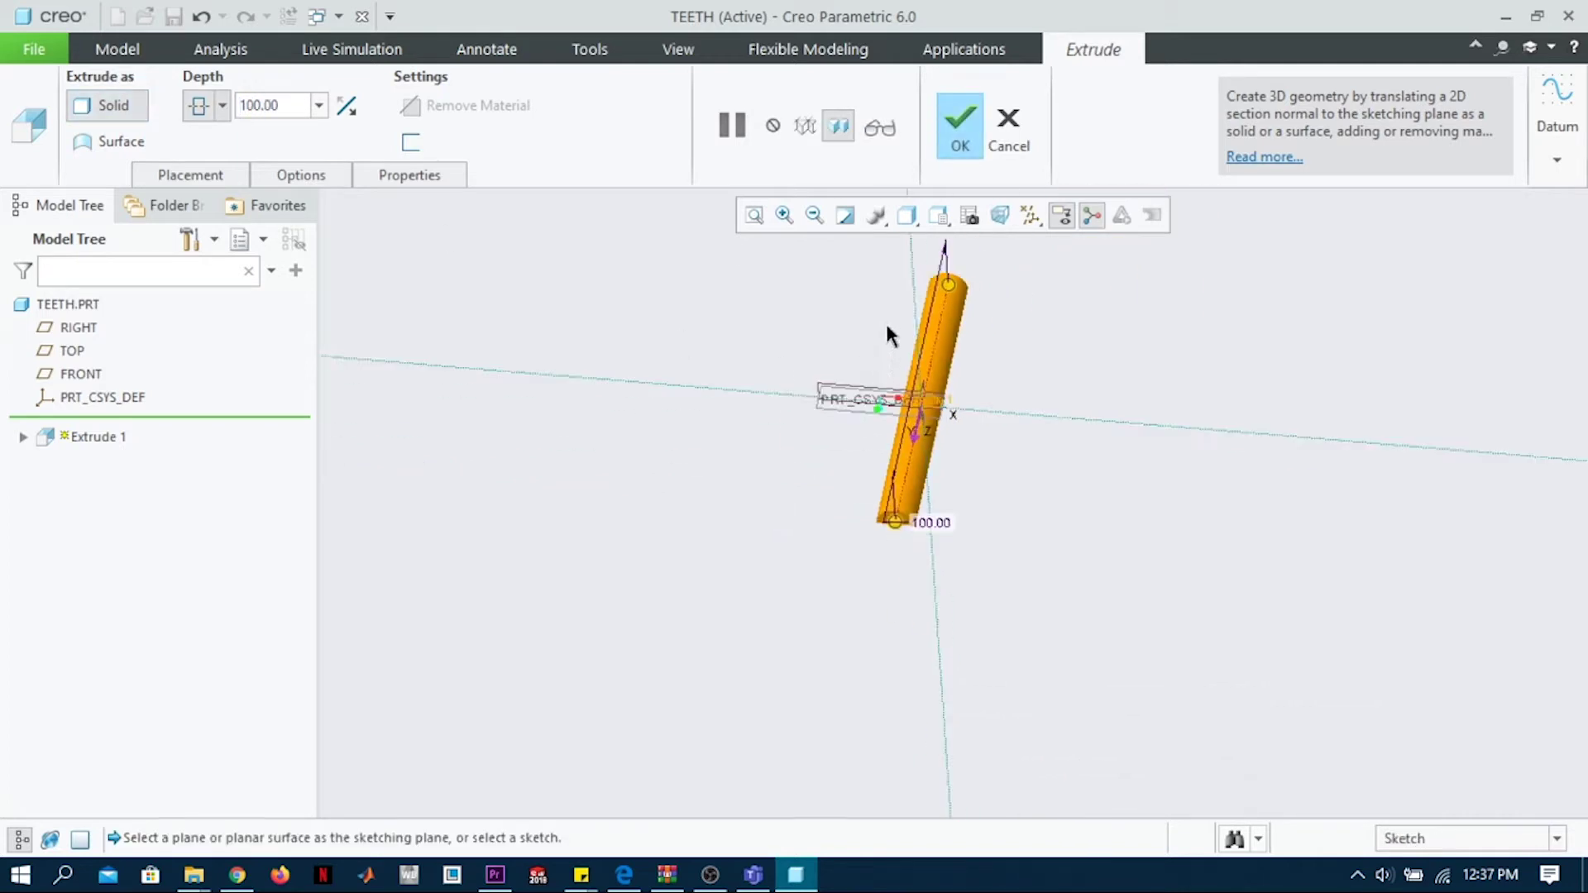
left_click(960, 124)
scroll(993, 443, "up", 3)
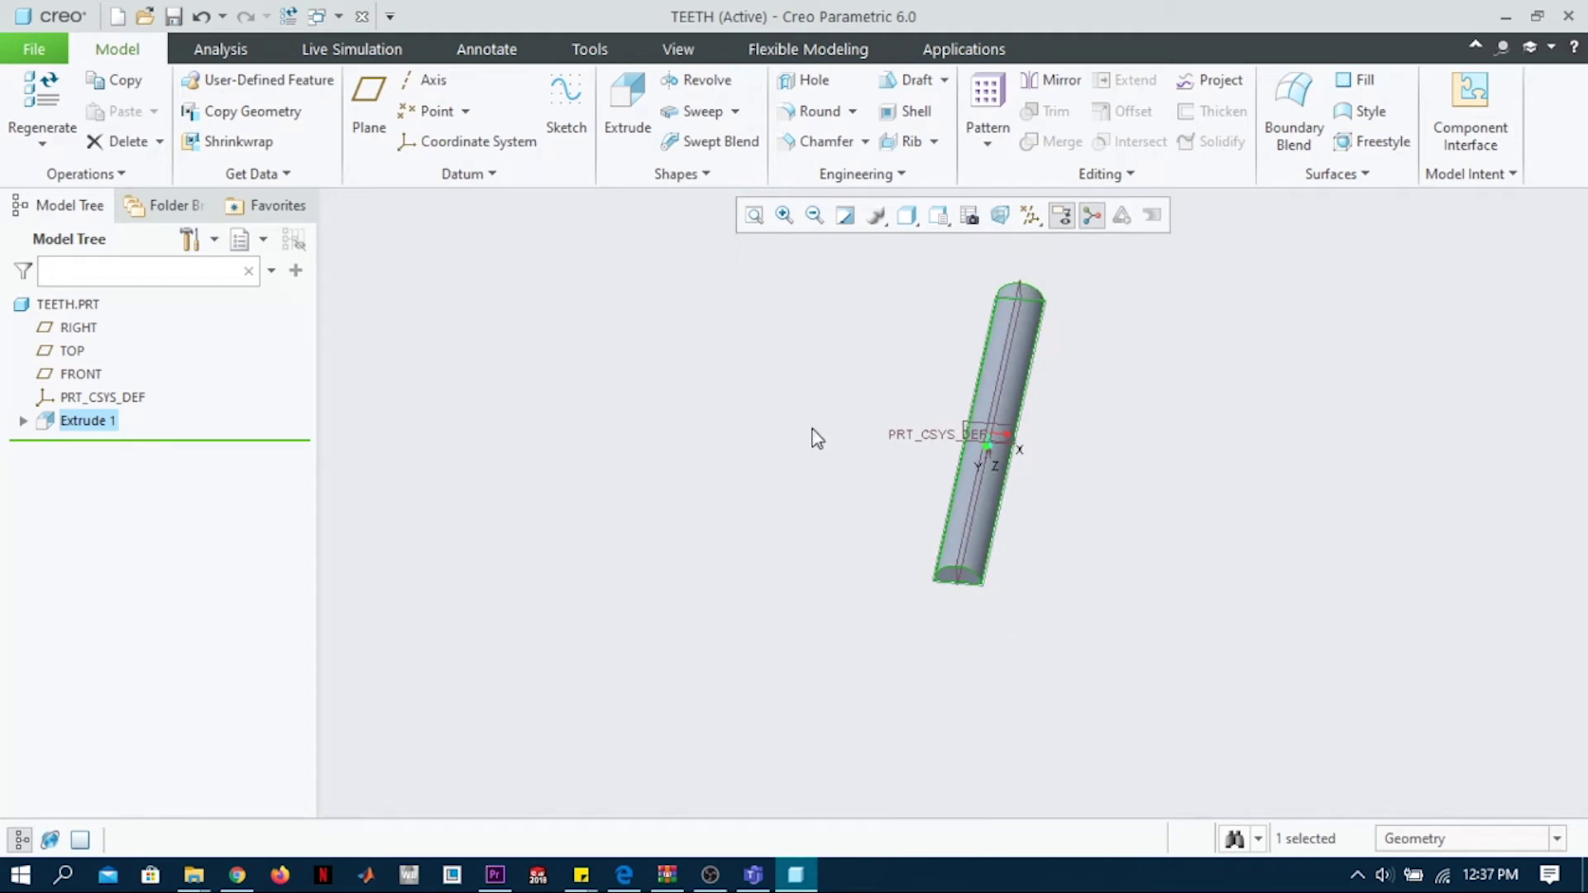
left_click(1113, 478)
middle_click_drag(982, 613, 895, 573)
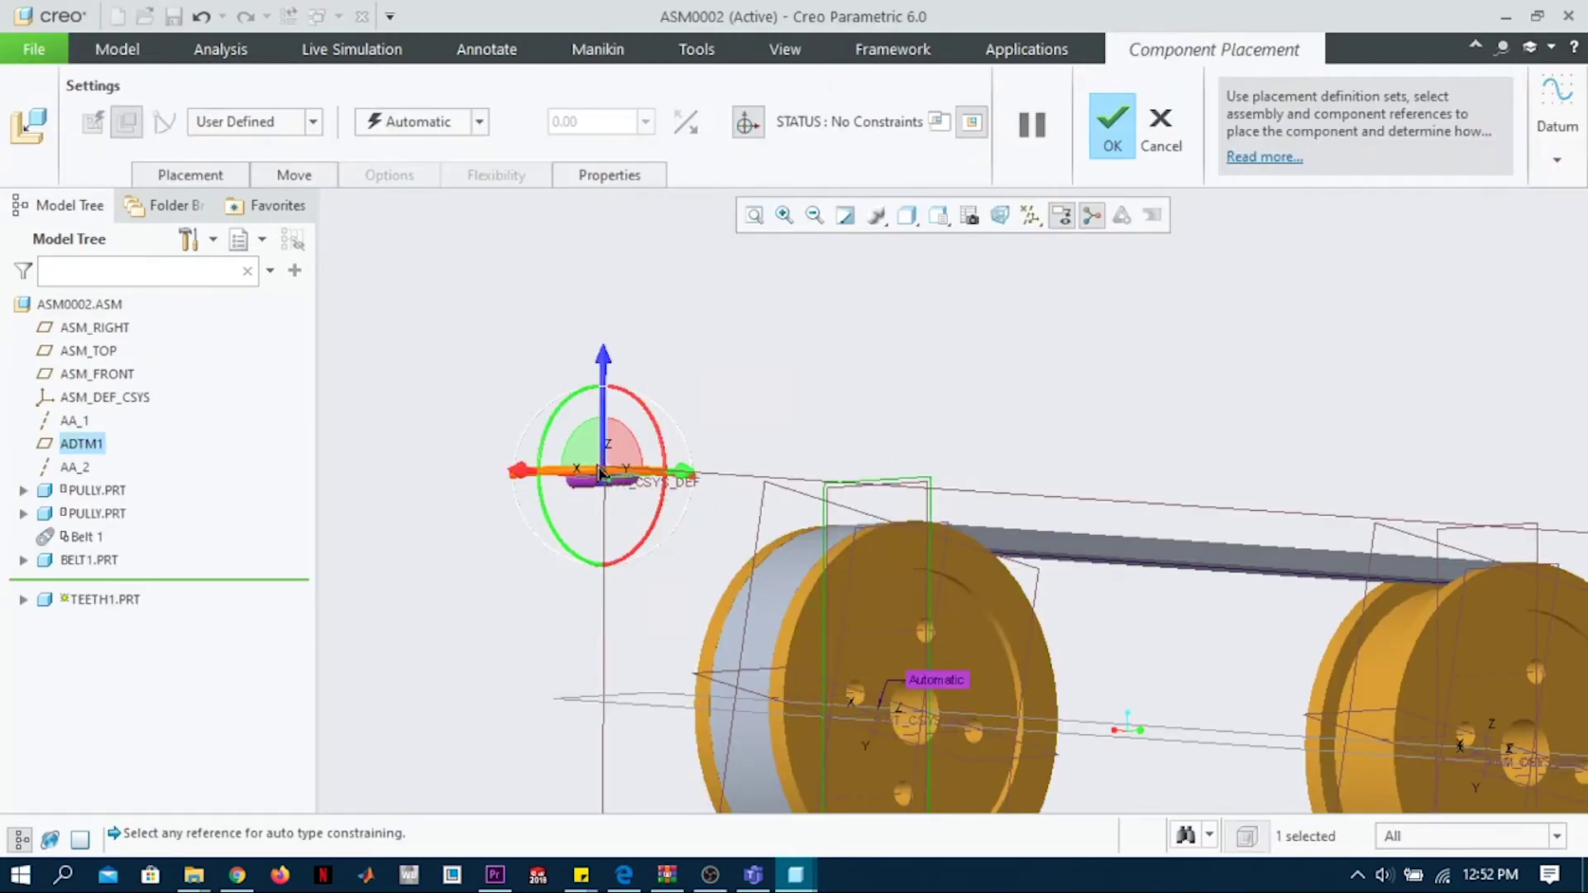
Step: Move the unconstrained tooth component in the assembly to just above the belt, near the pulley
scroll(604, 484, "up", 5)
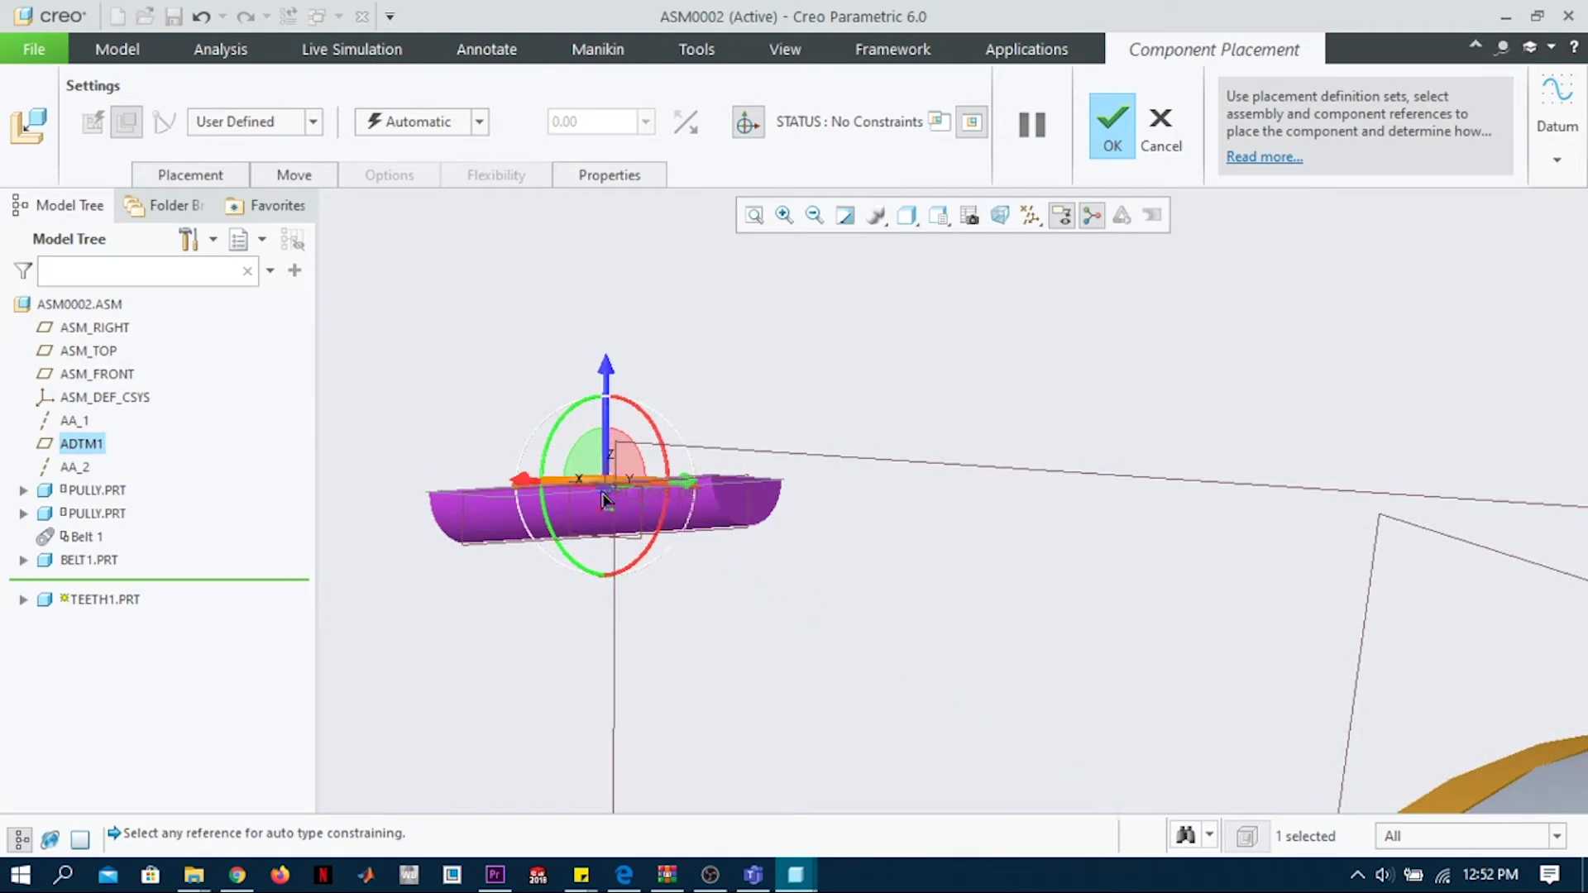
left_click_drag(603, 500, 1464, 463)
scroll(1447, 612, "down", 5)
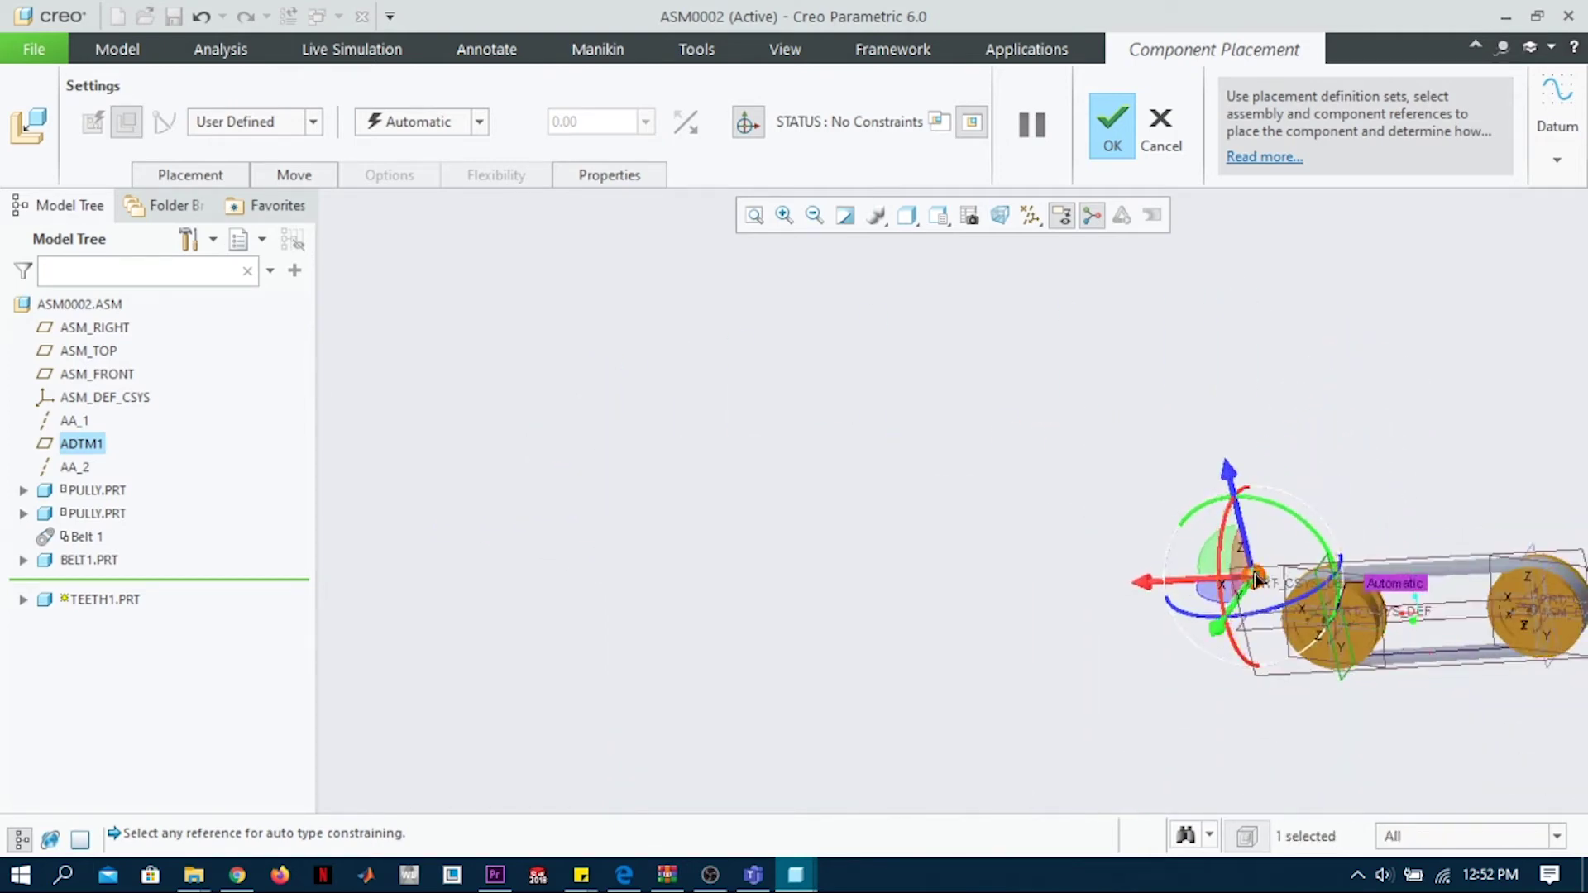
left_click_drag(1278, 567, 1404, 522)
scroll(1398, 523, "up", 5)
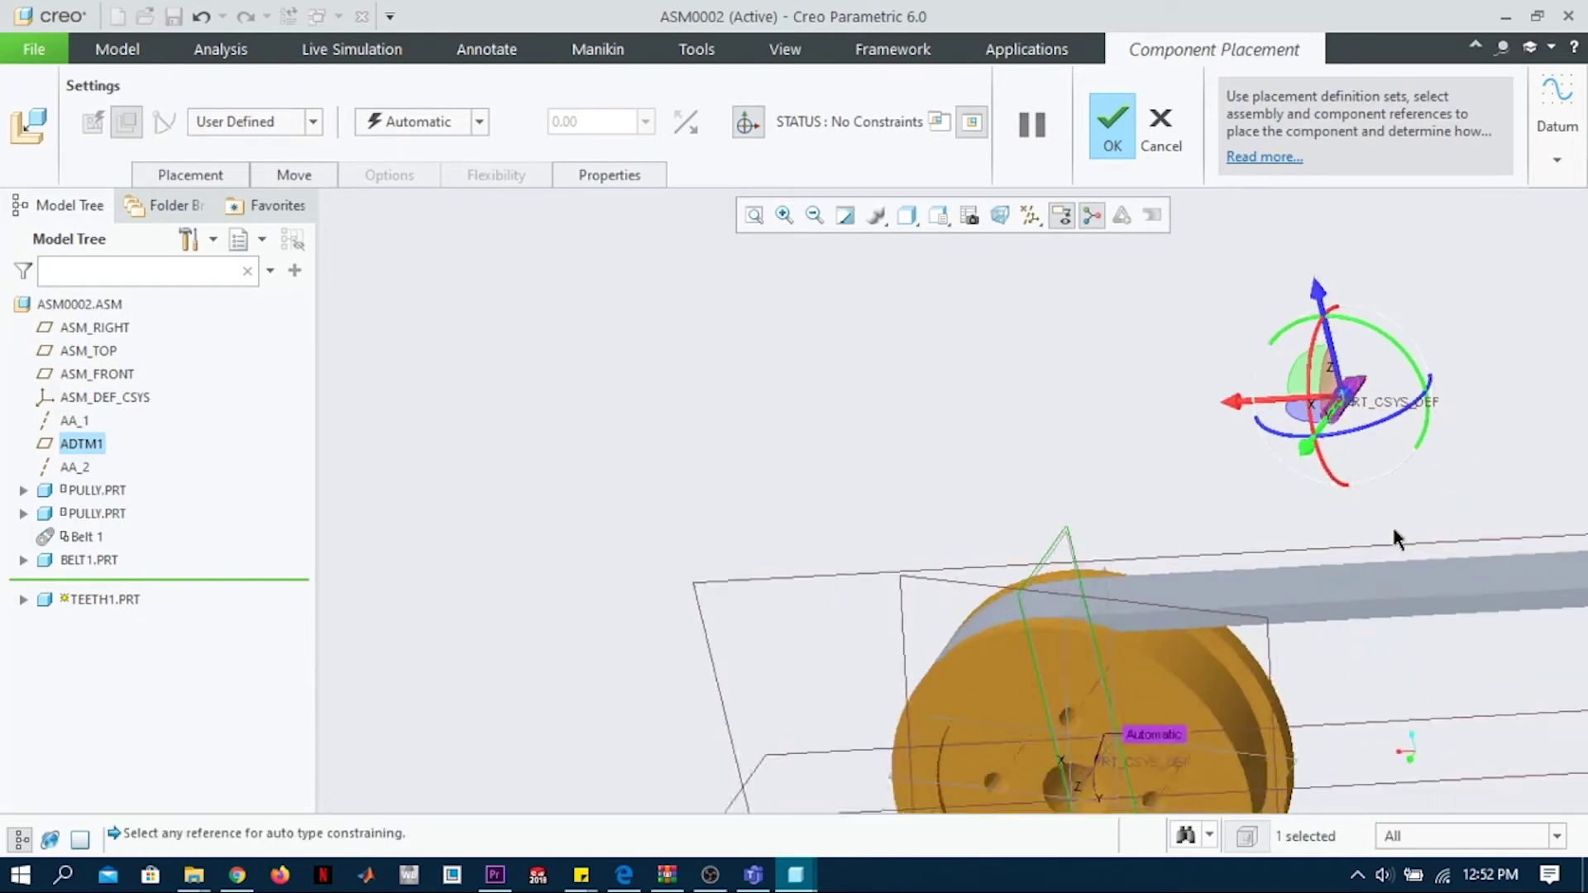
Step: Define a Planar connection making the tooth's flat end face coincident with the belt's side surface
left_click(313, 122)
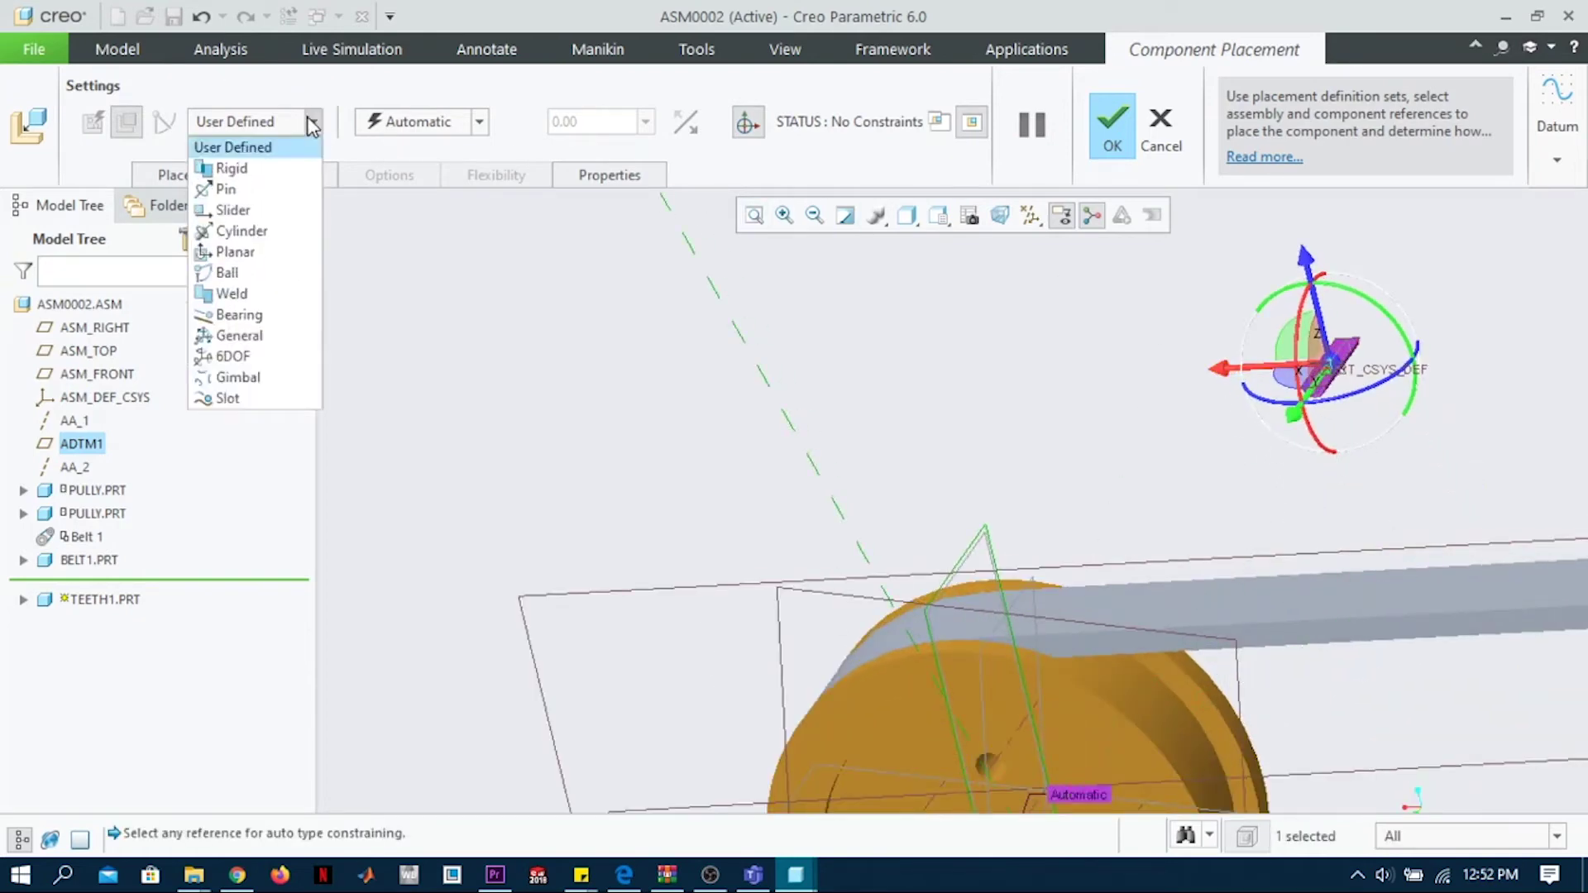
left_click(235, 251)
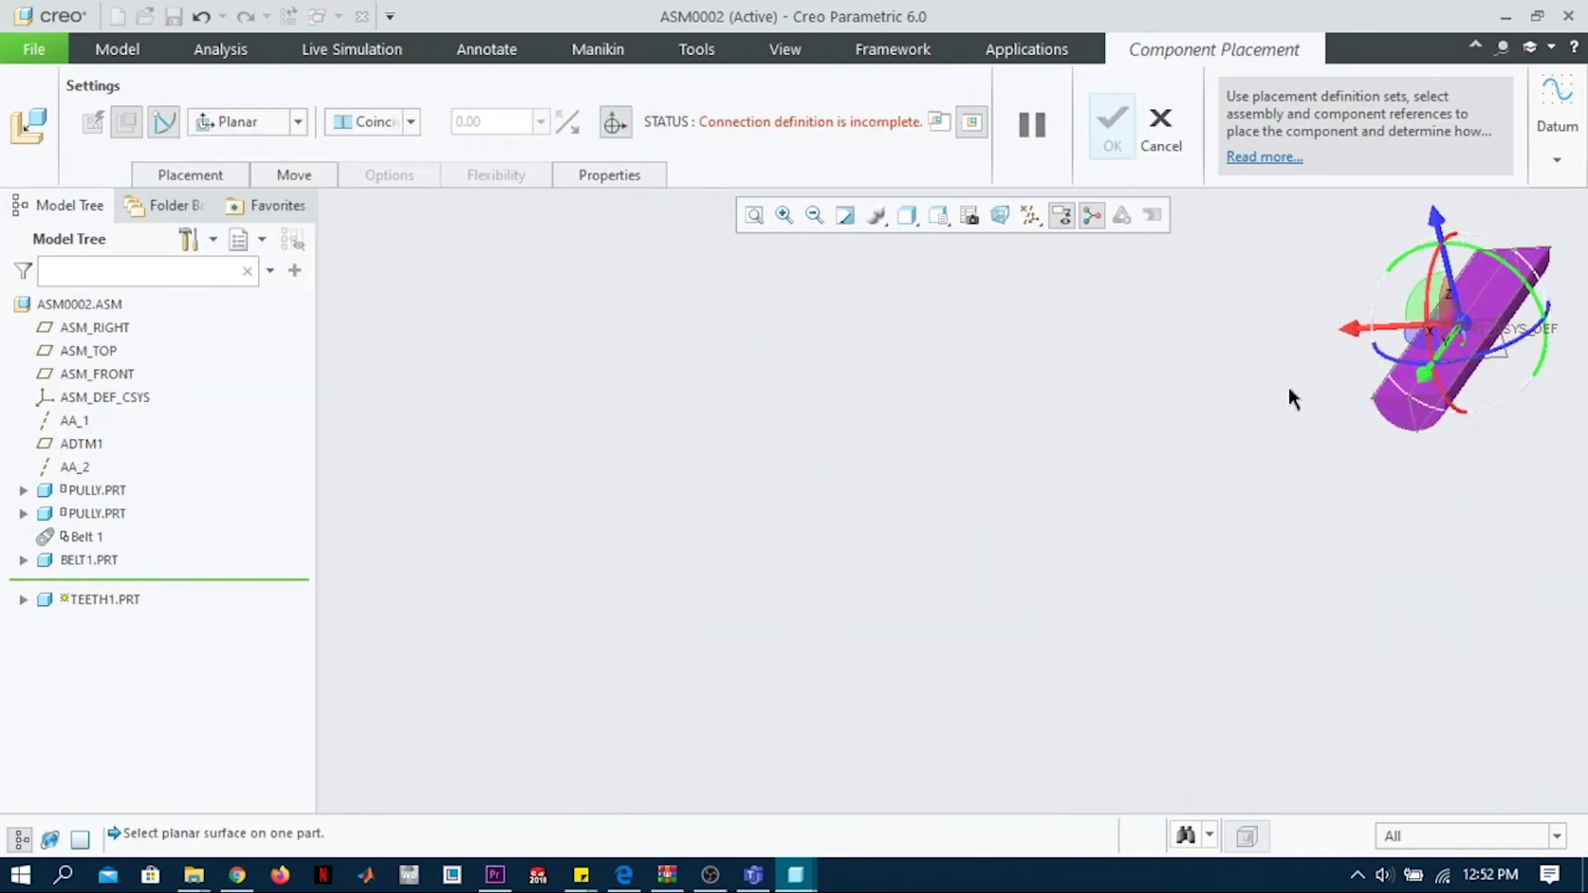
left_click(1383, 418)
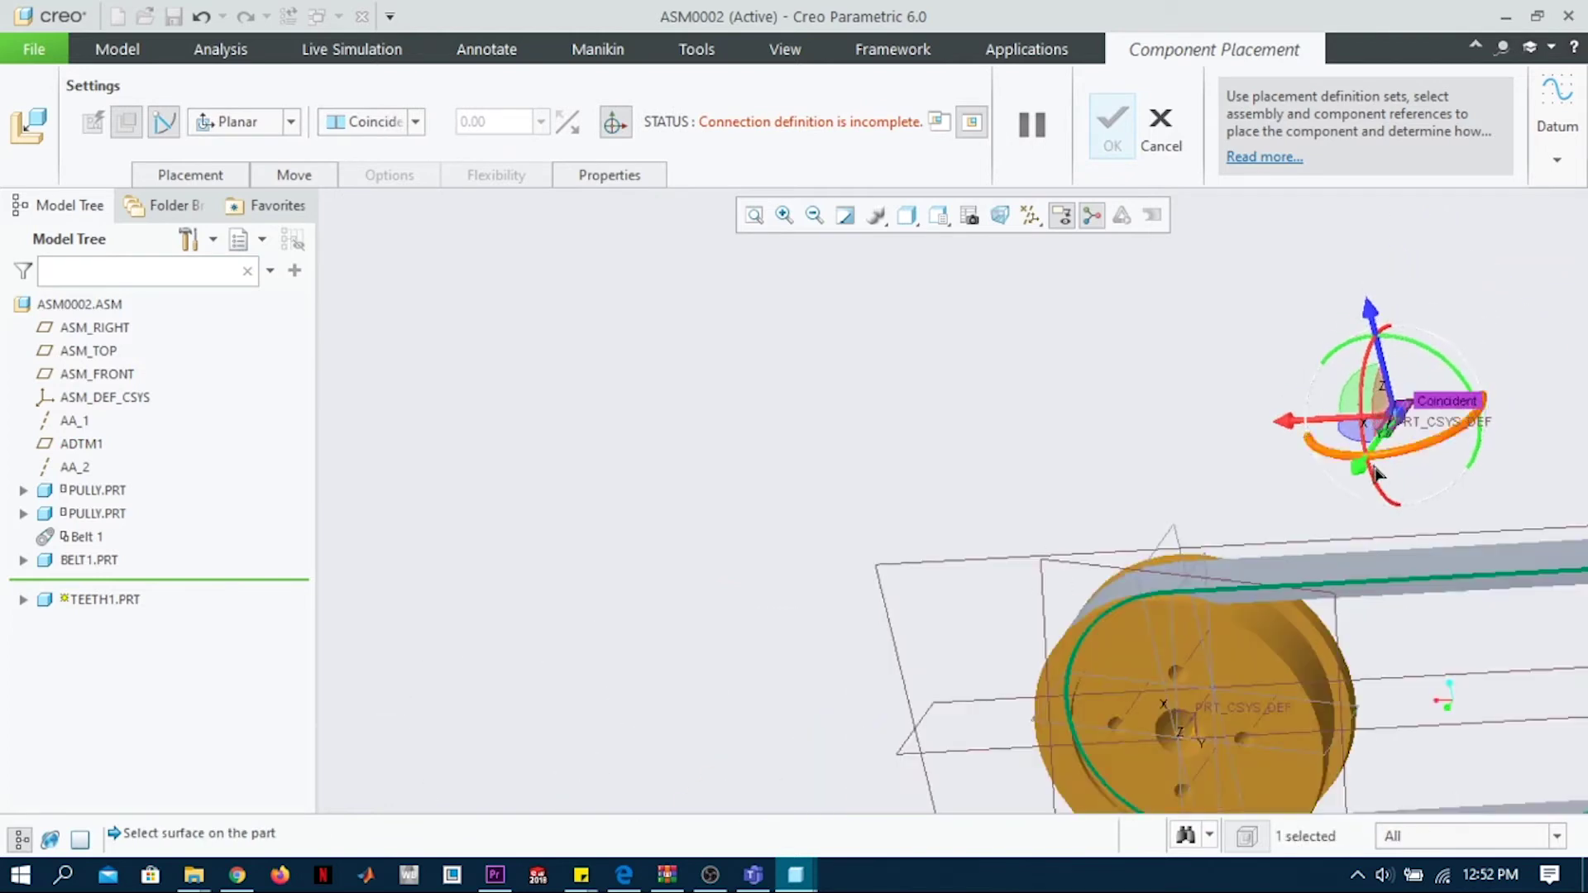
left_click(1384, 590)
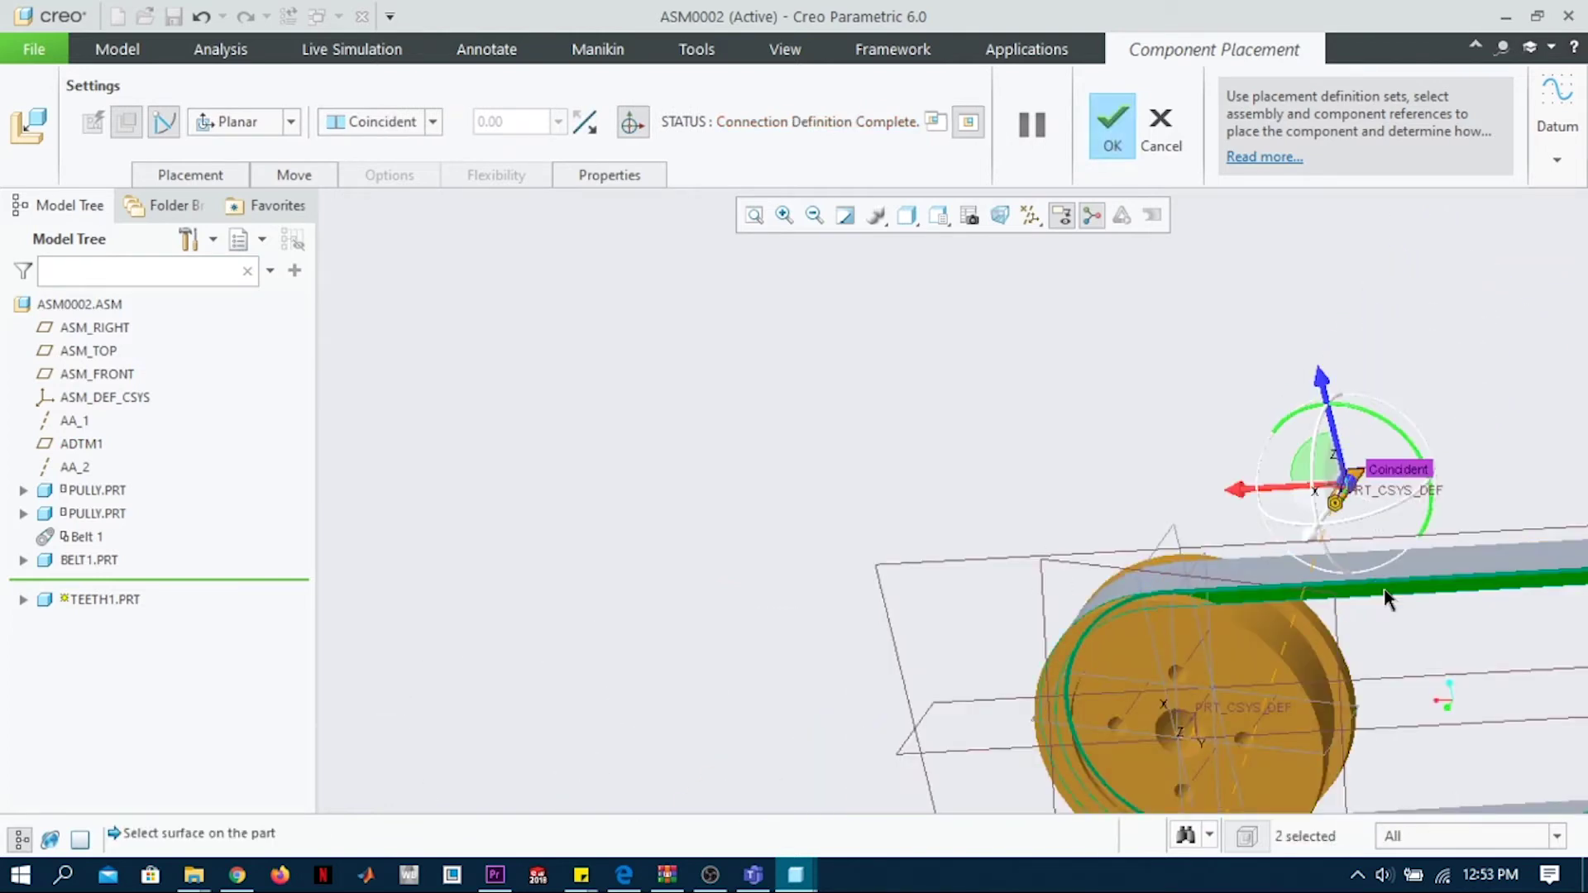
Step: Add a second connection set to the tooth's placement and set its type to Slot
left_click(222, 177)
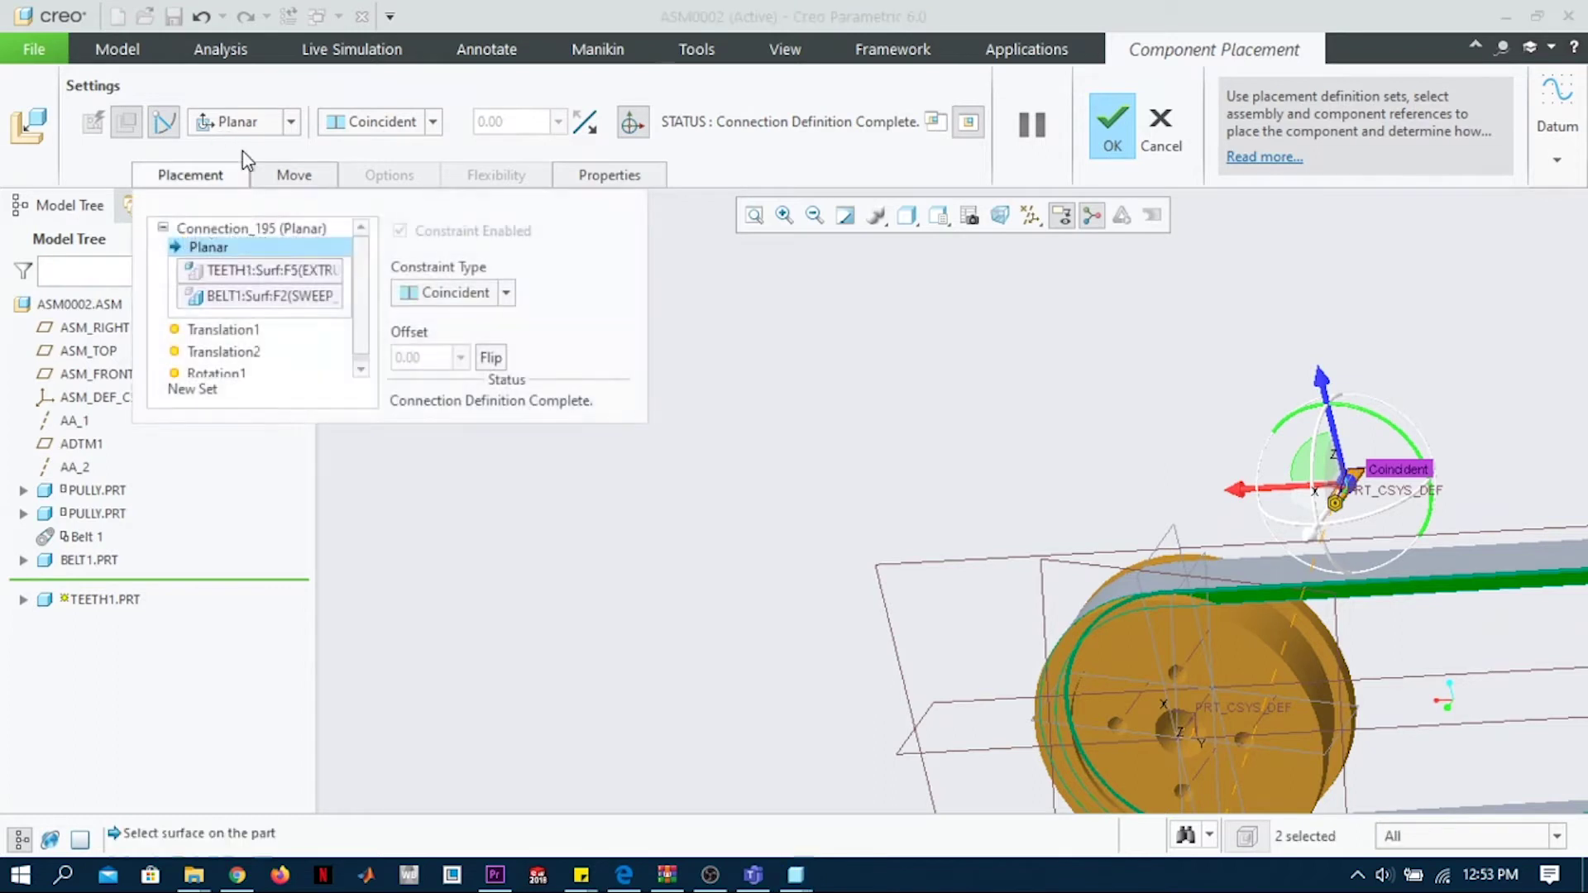
left_click(206, 388)
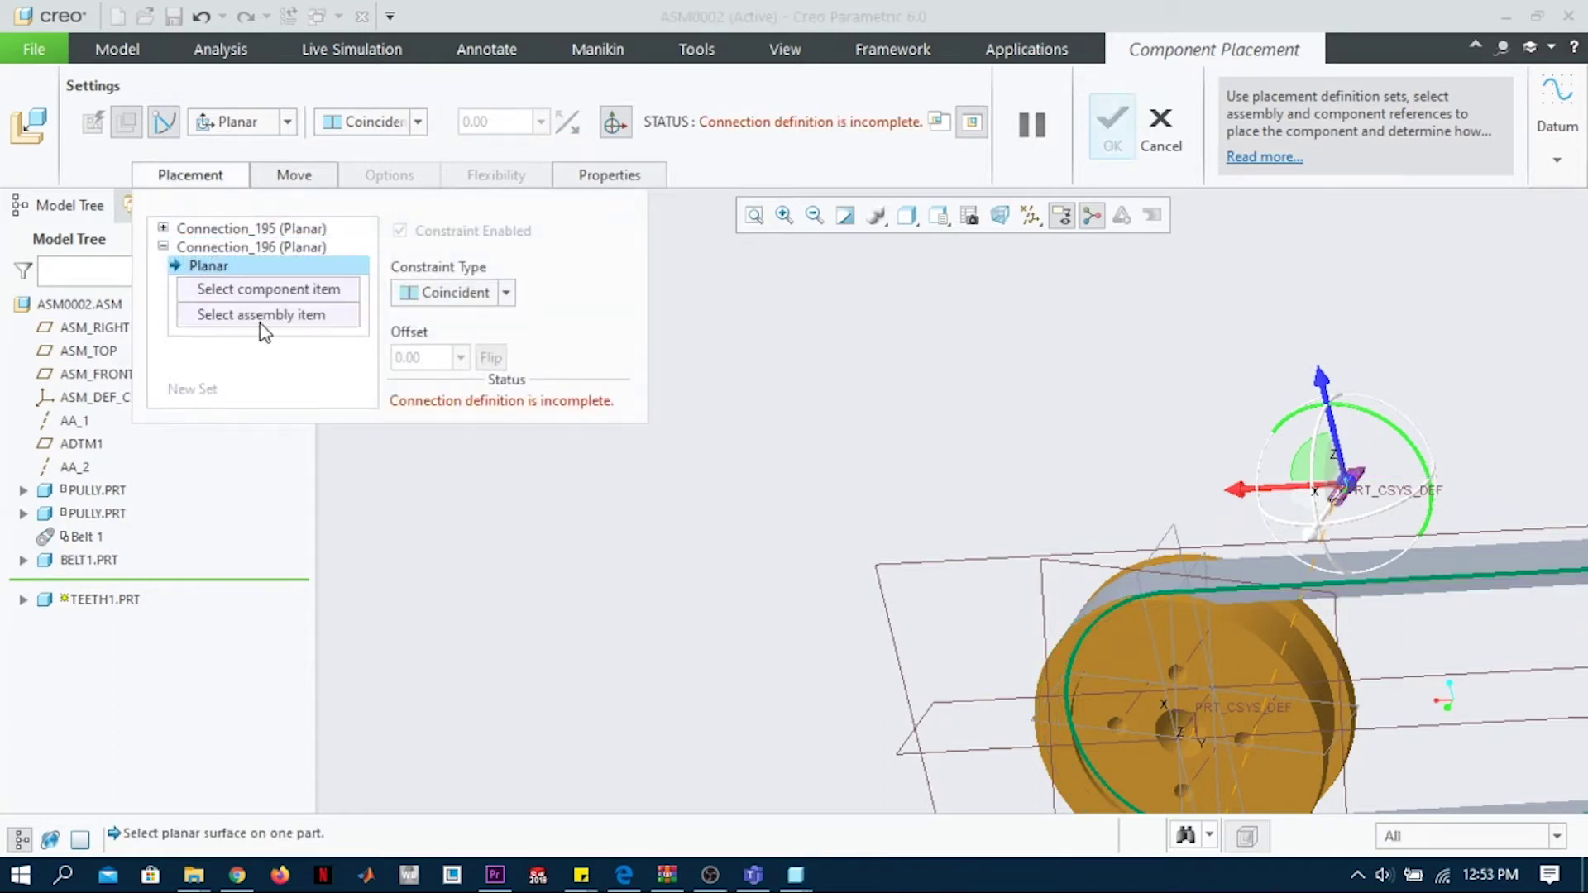
left_click(287, 123)
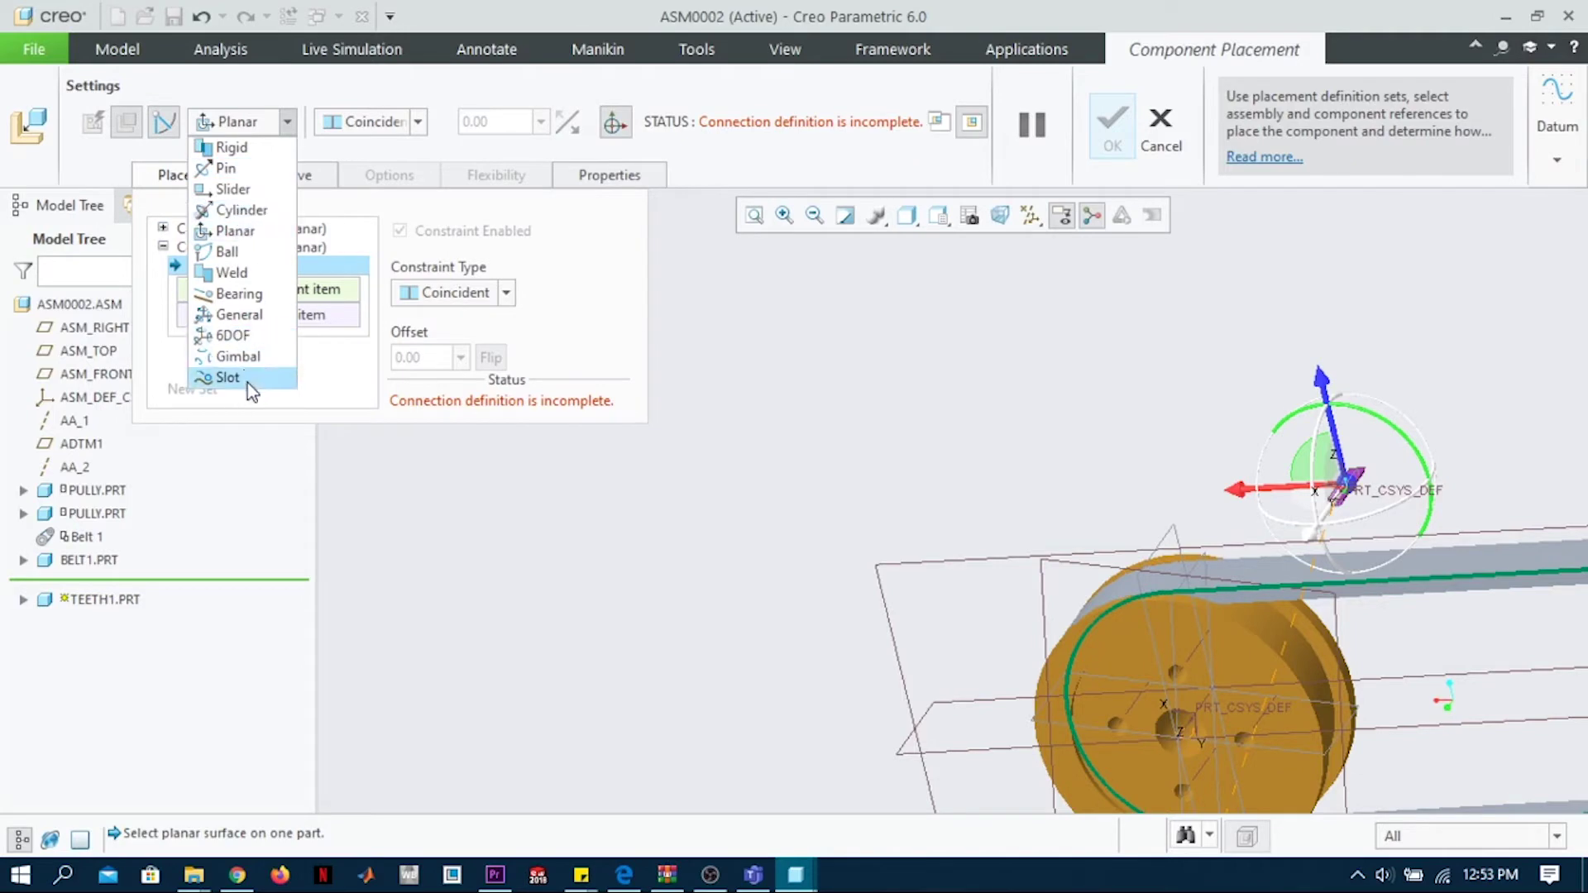
left_click(246, 382)
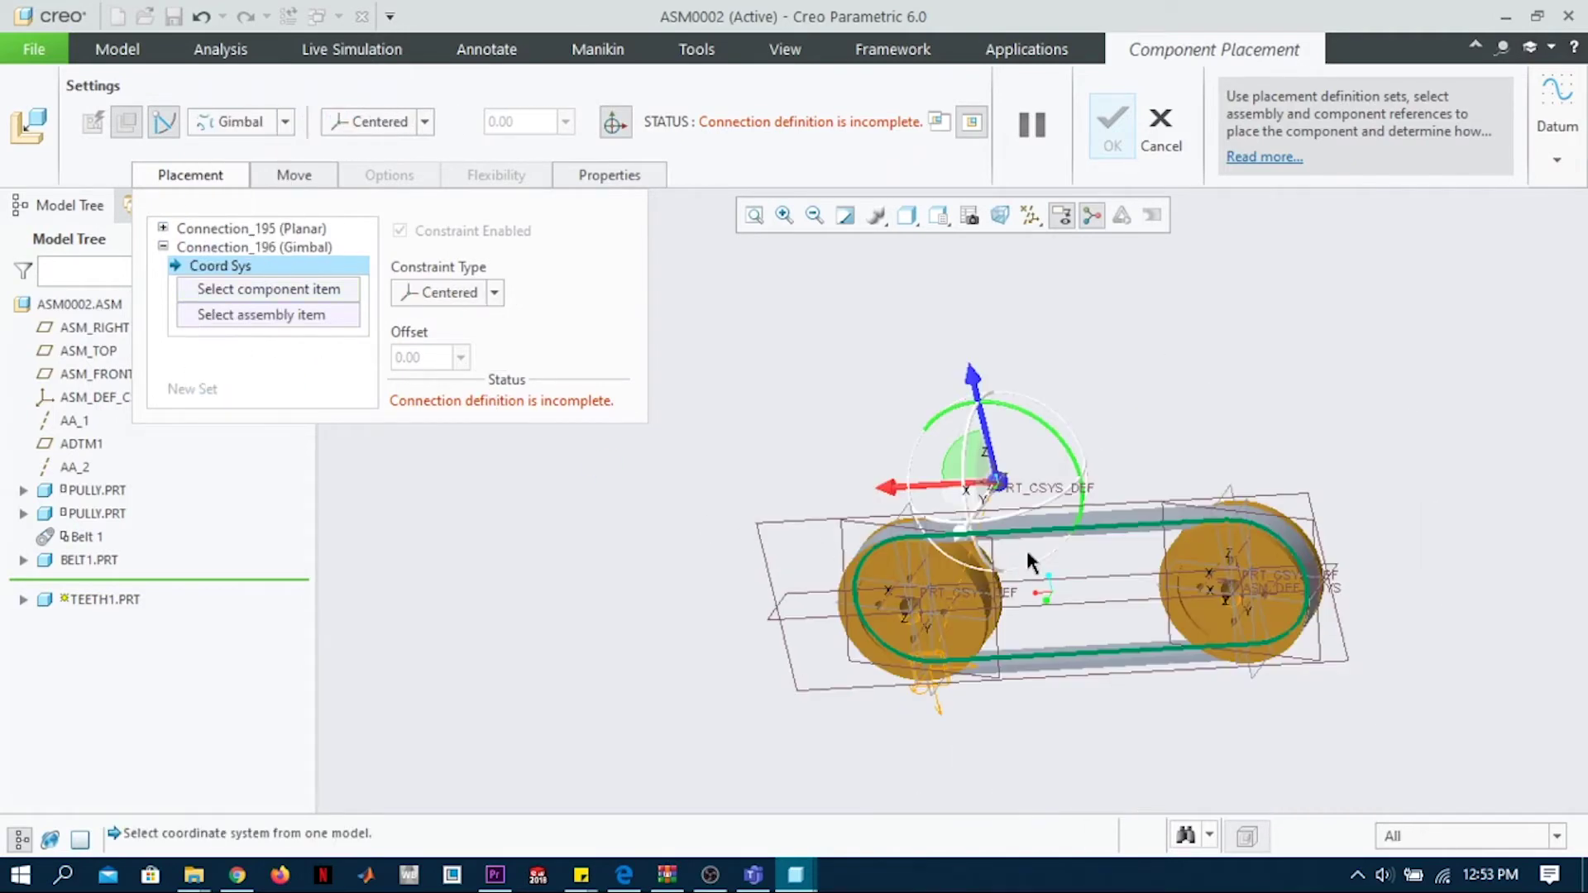
scroll(1006, 574, "down", 5)
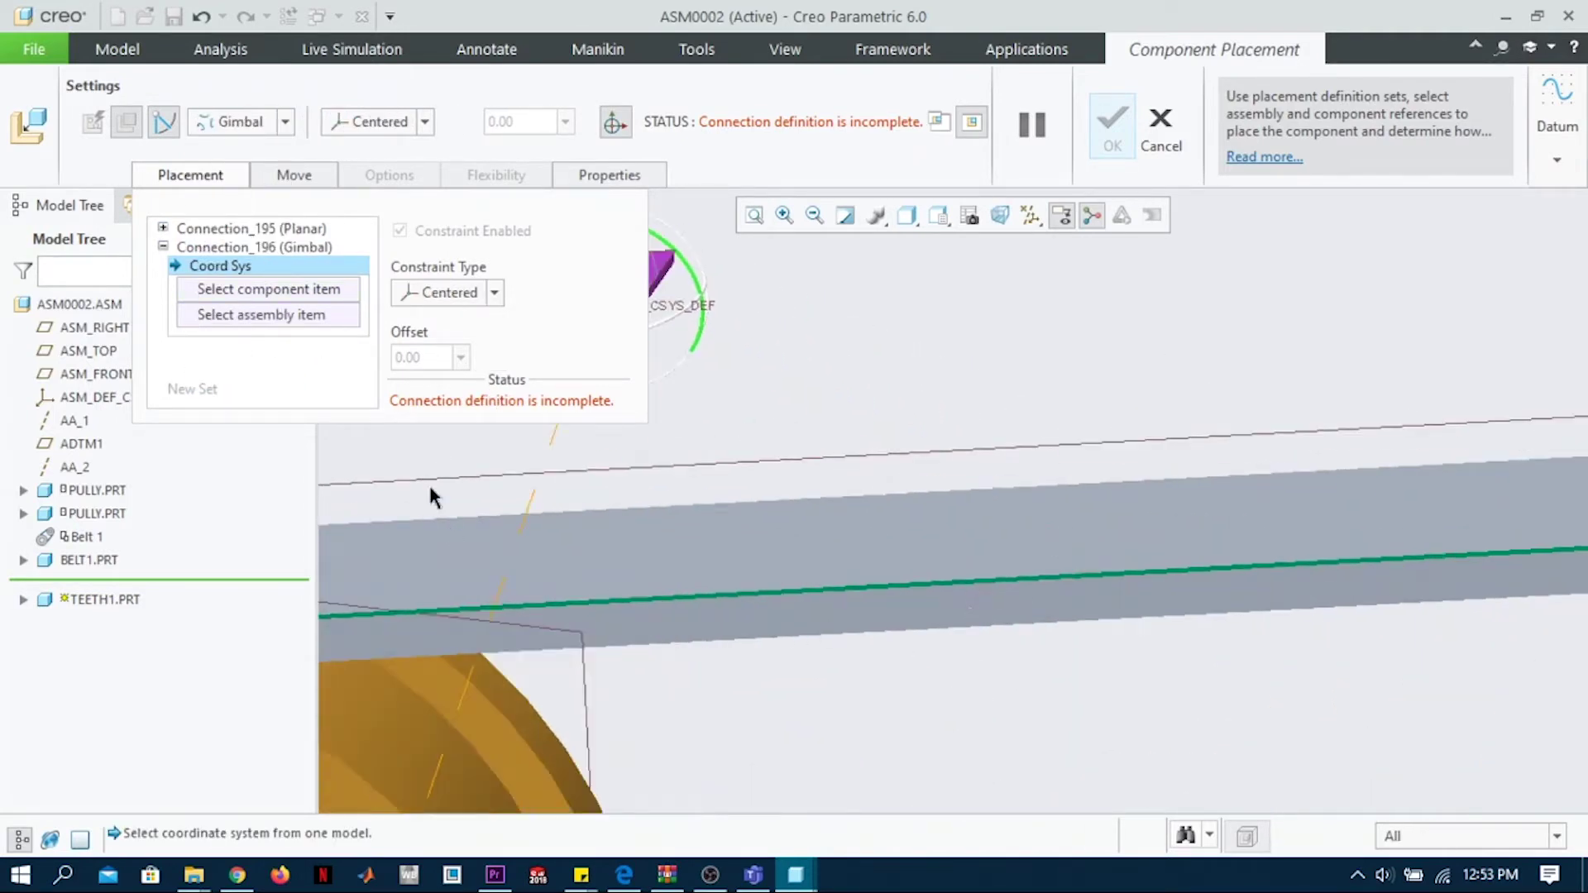
left_click(285, 122)
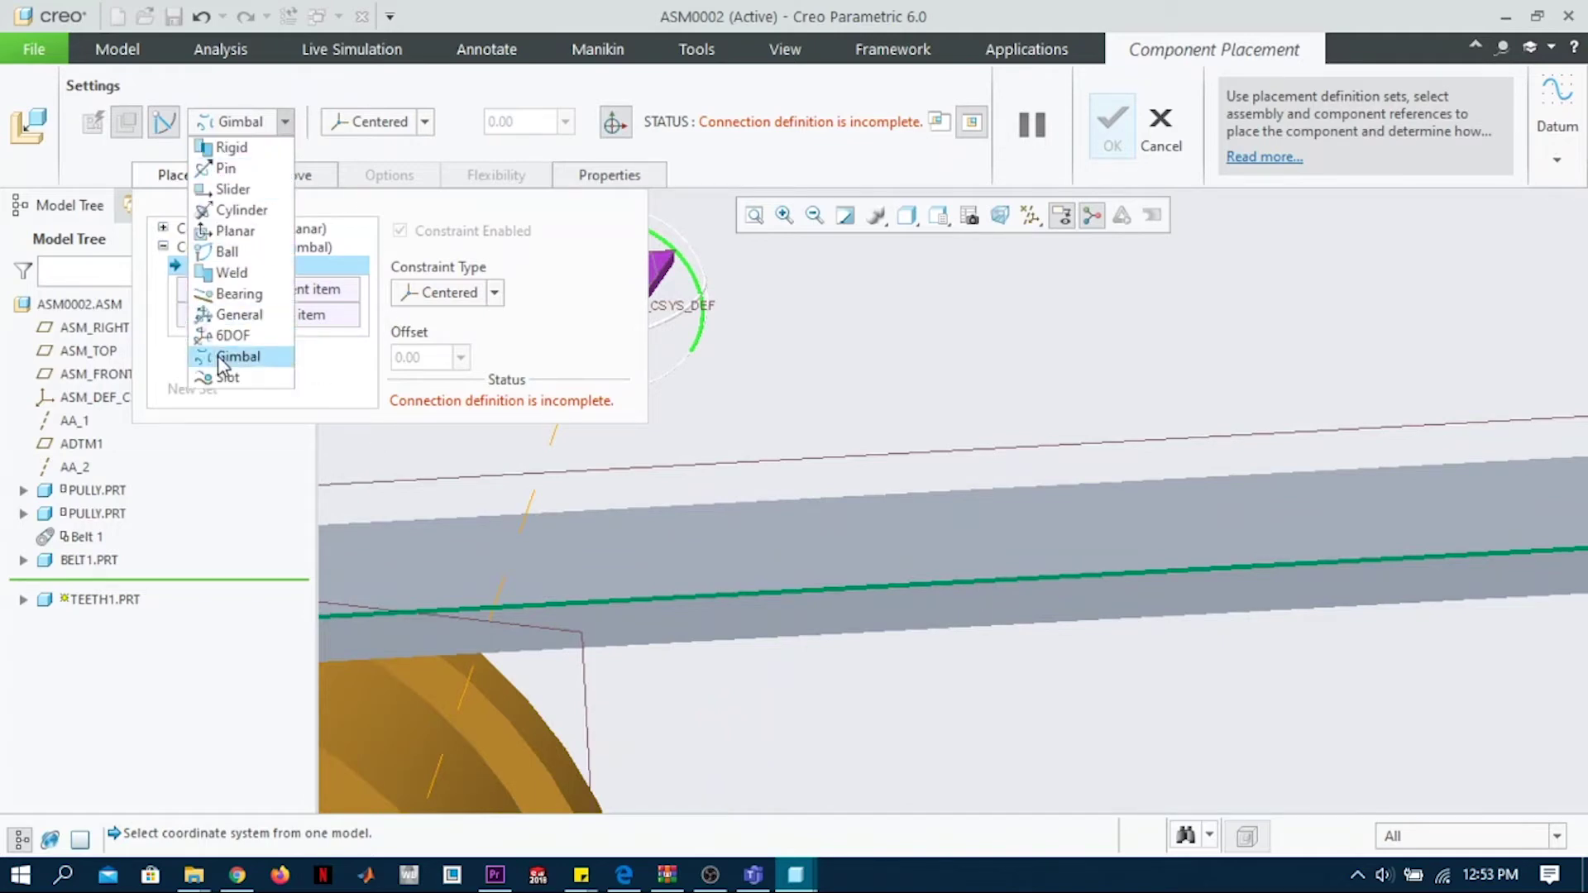
left_click(223, 377)
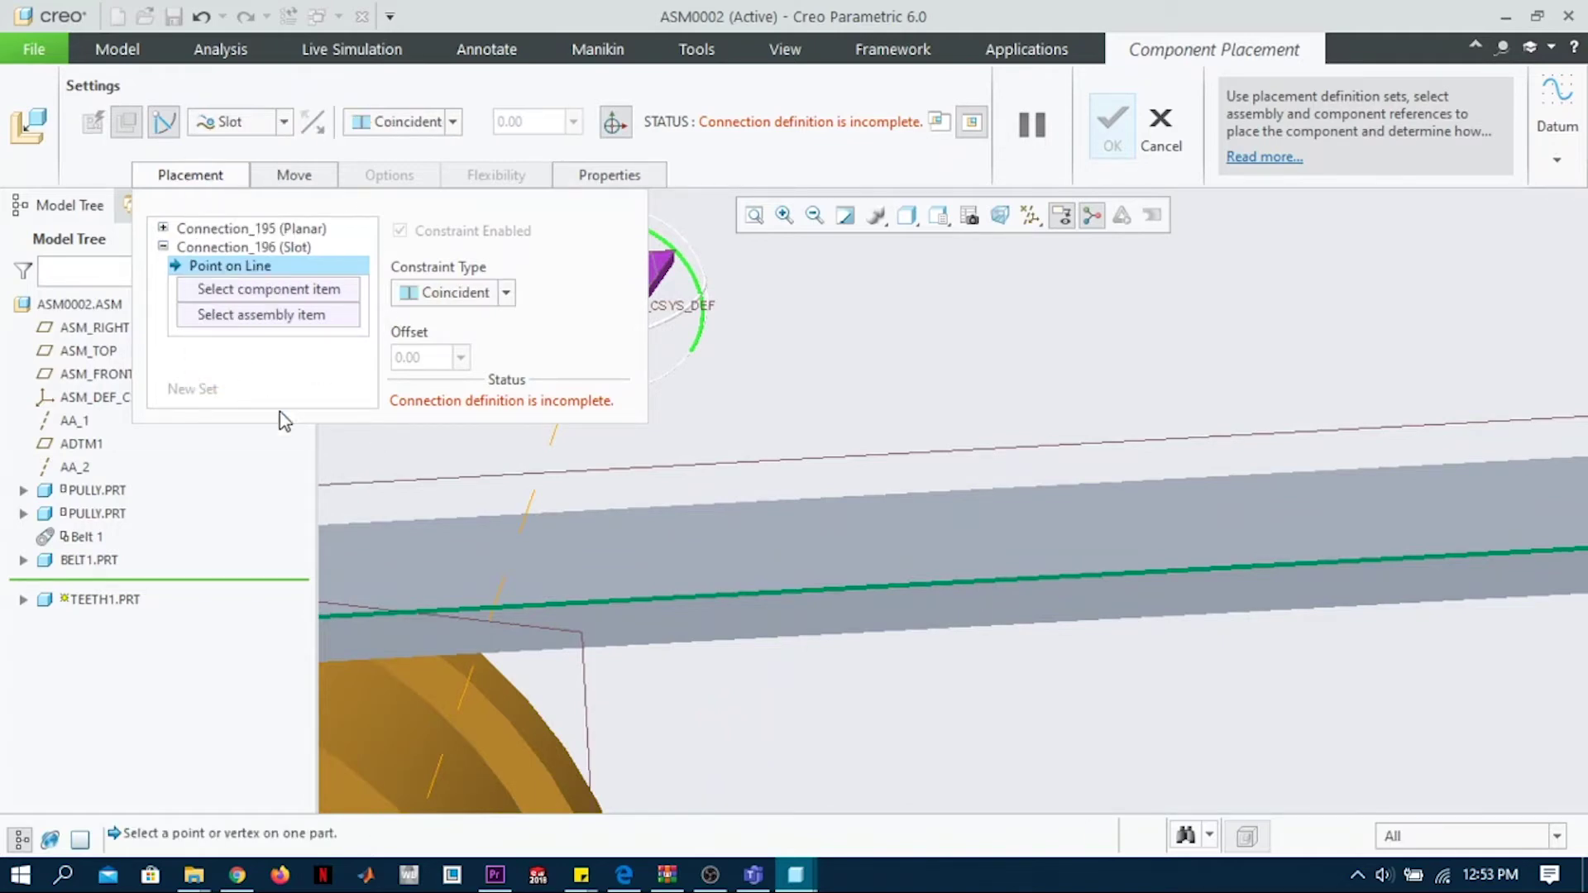
Step: Select the four connected outer edges around the belt's side as the assembly reference of the tooth's Slot connection
left_click(844, 594)
scroll(843, 598, "up", 5)
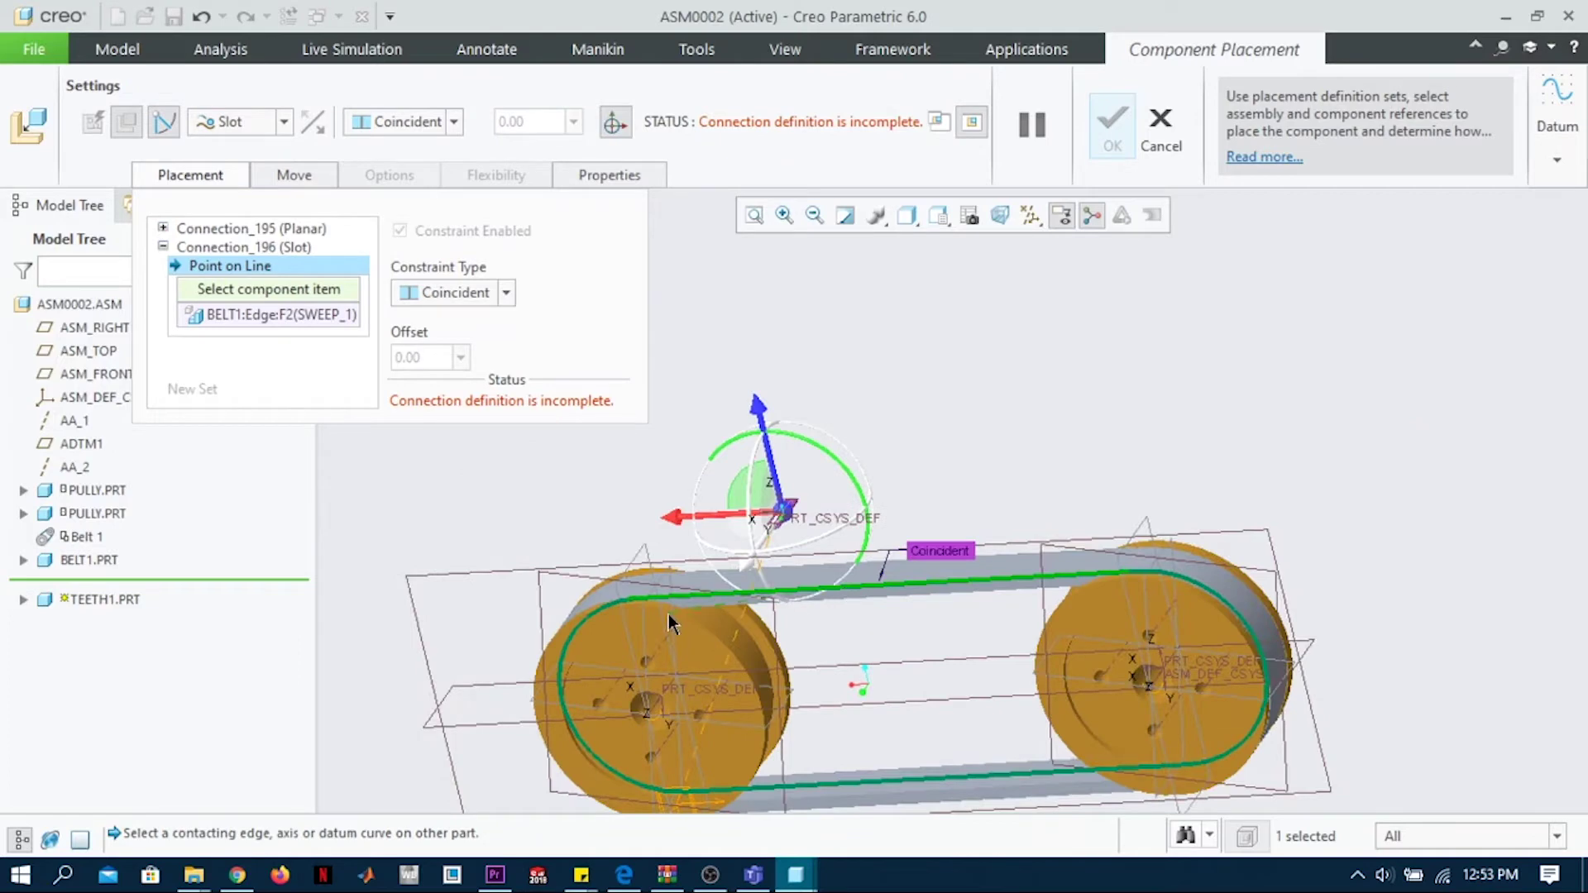
middle_click_drag(776, 572, 811, 603)
scroll(605, 649, "down", 3)
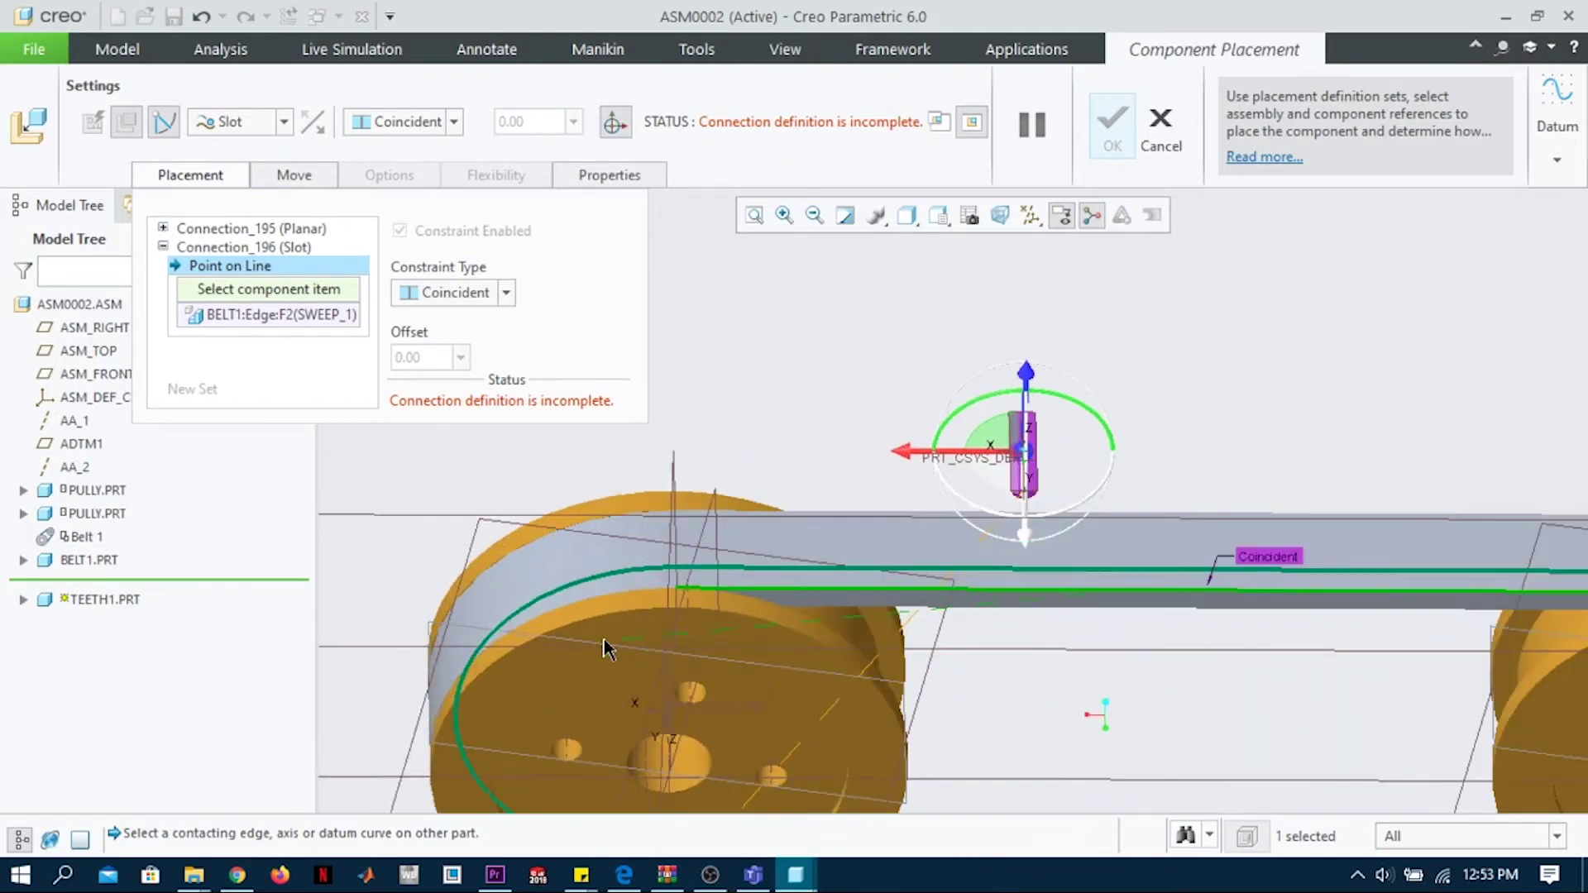
left_click(617, 594, "ctrl")
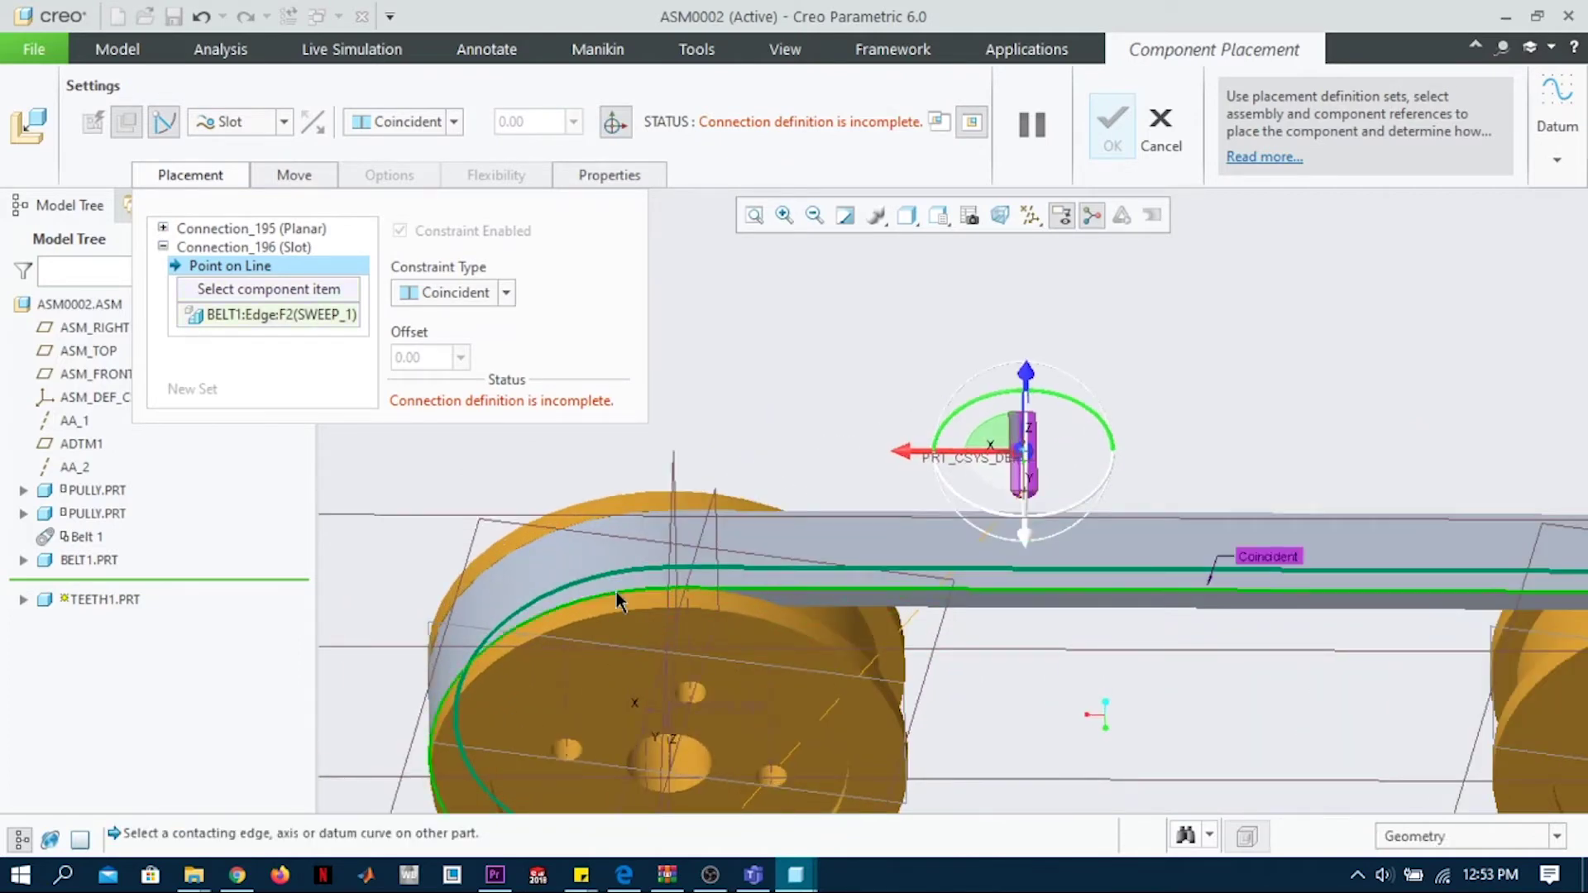
scroll(662, 620, "up", 5)
scroll(718, 660, "down", 5)
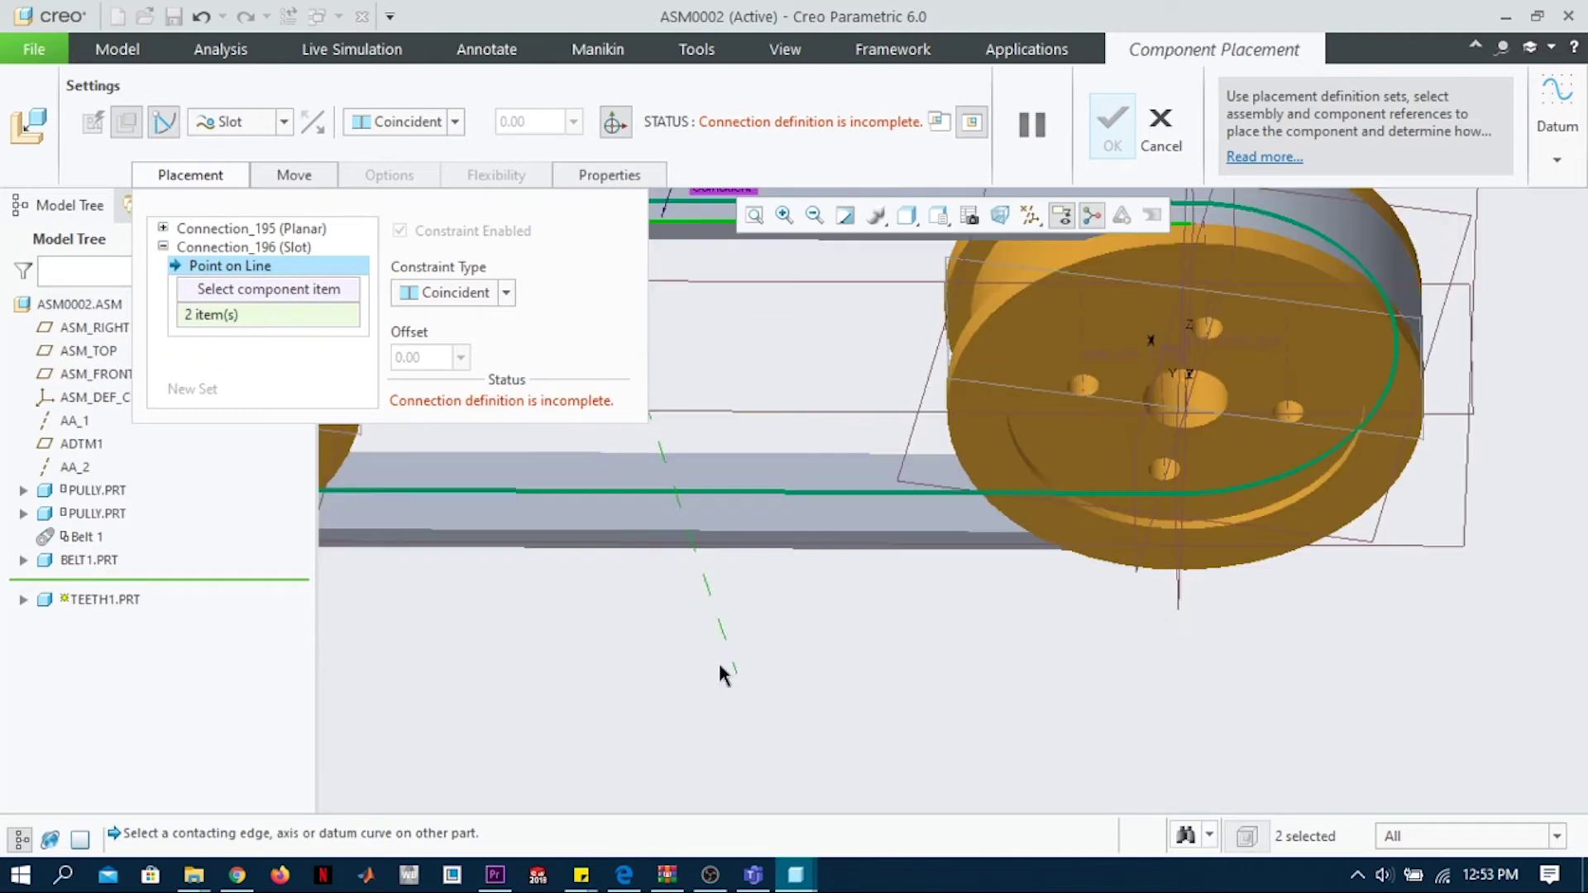
left_click(680, 553, "ctrl")
left_click(1427, 365, "ctrl")
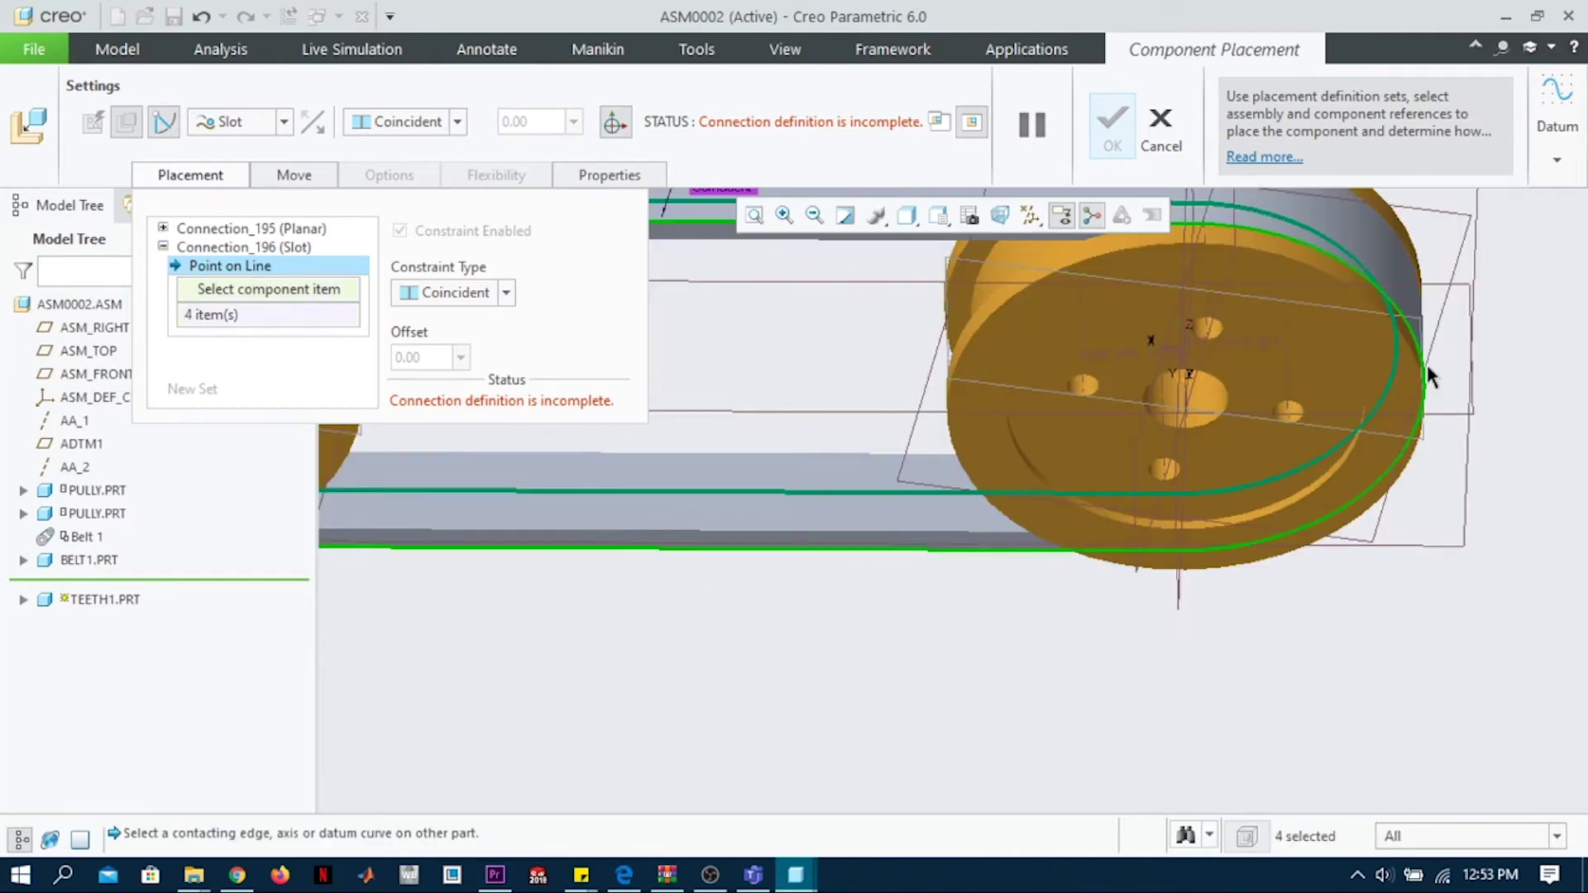
scroll(1427, 364, "up", 3)
scroll(1001, 343, "up", 3)
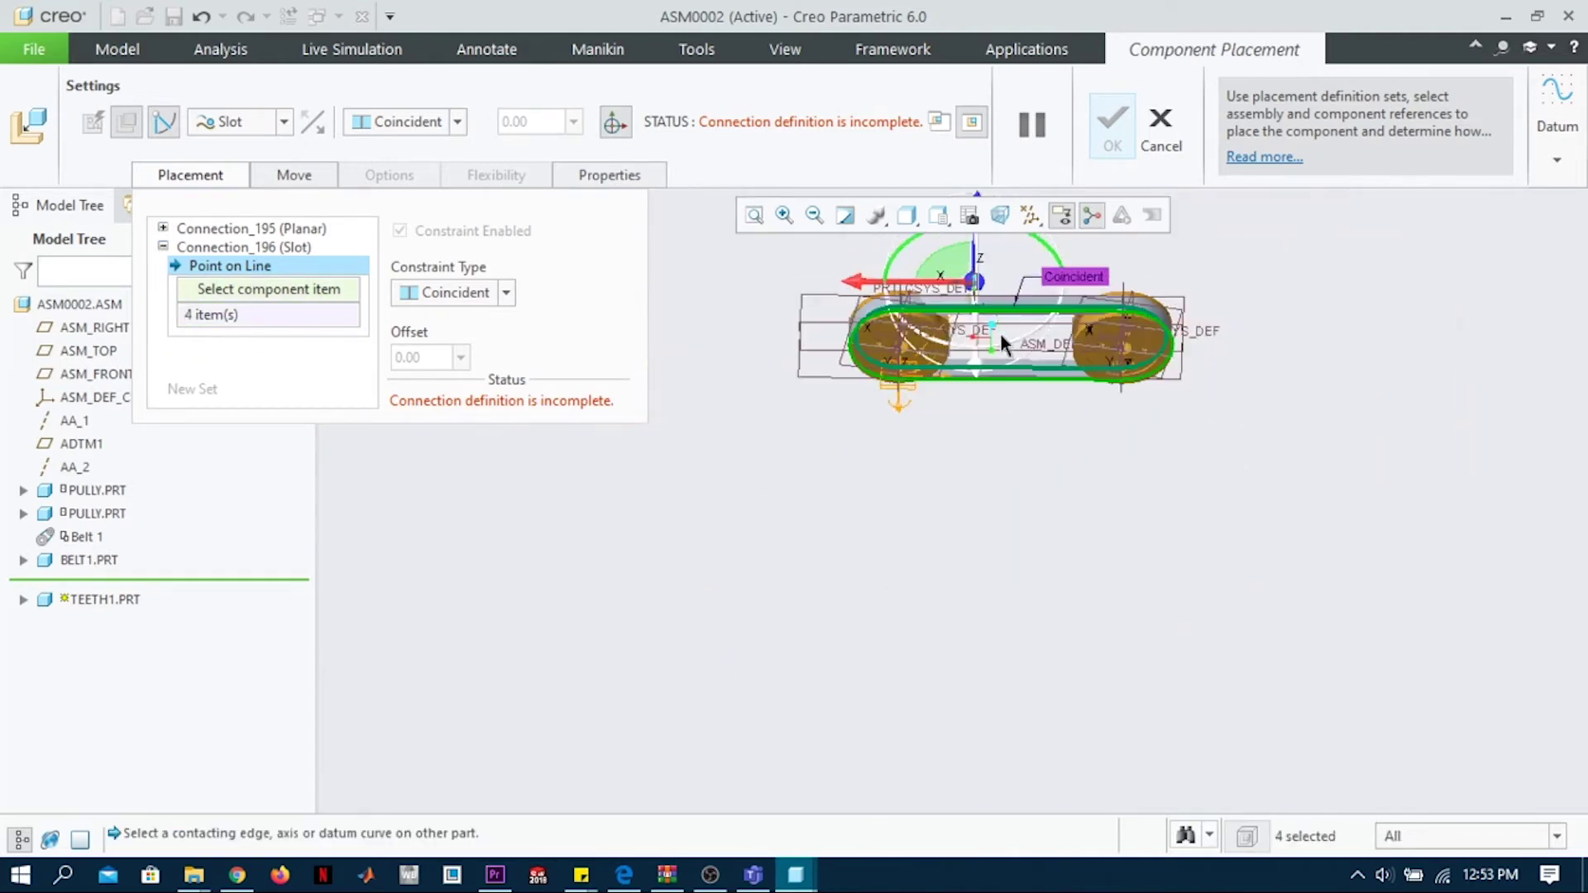
scroll(889, 276, "down", 3)
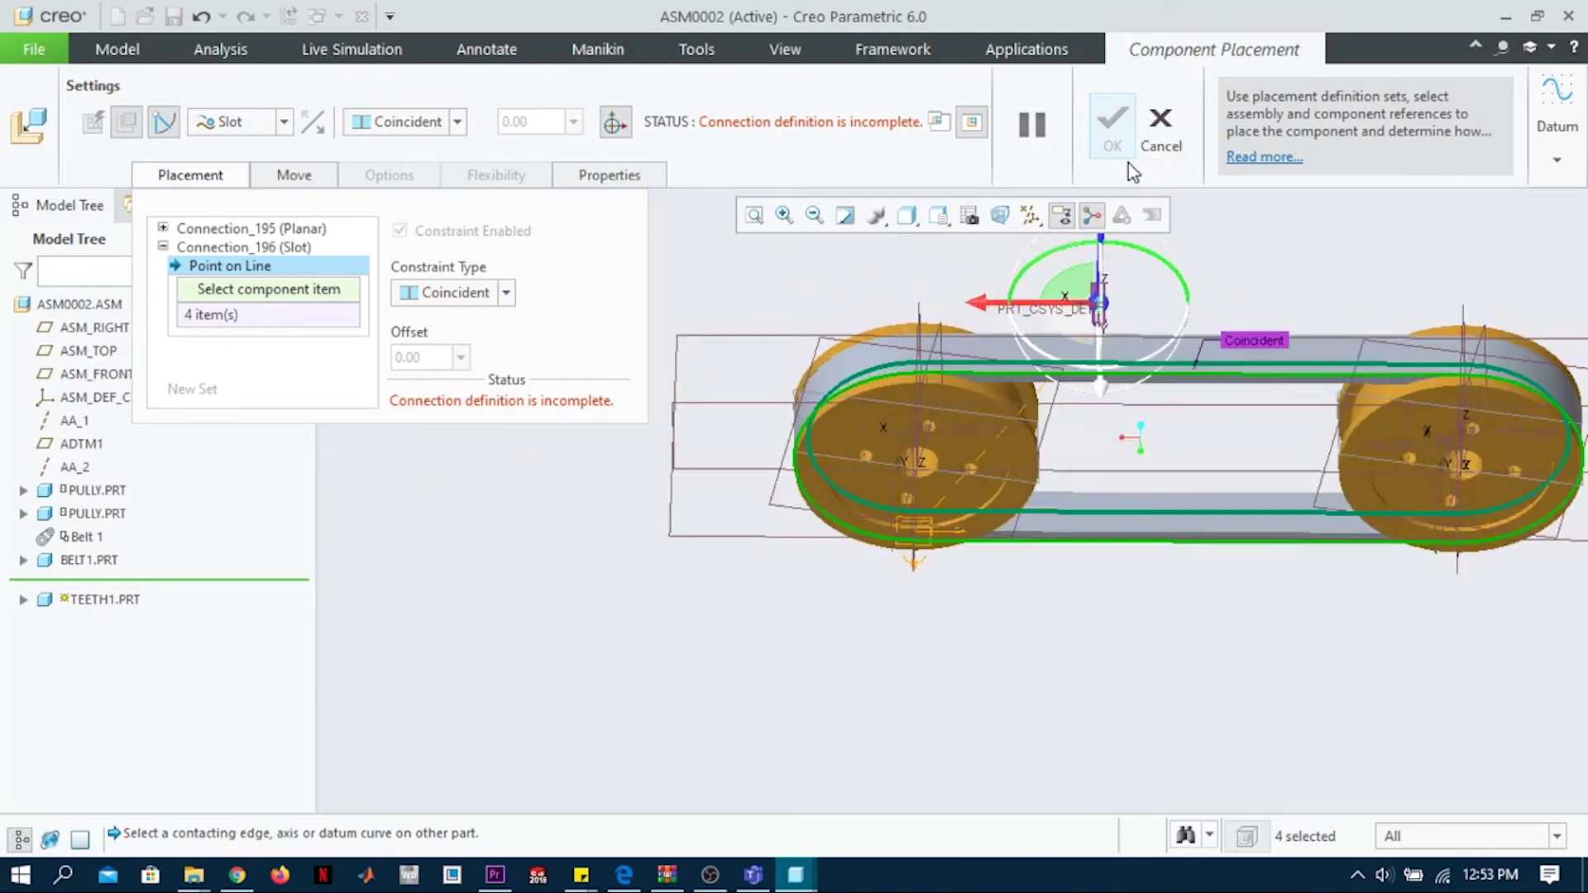
Step: Use the tooth's corner vertex as the Slot's component reference and turn the tooth so its rounded side faces away from the belt
scroll(1108, 356, "down", 5)
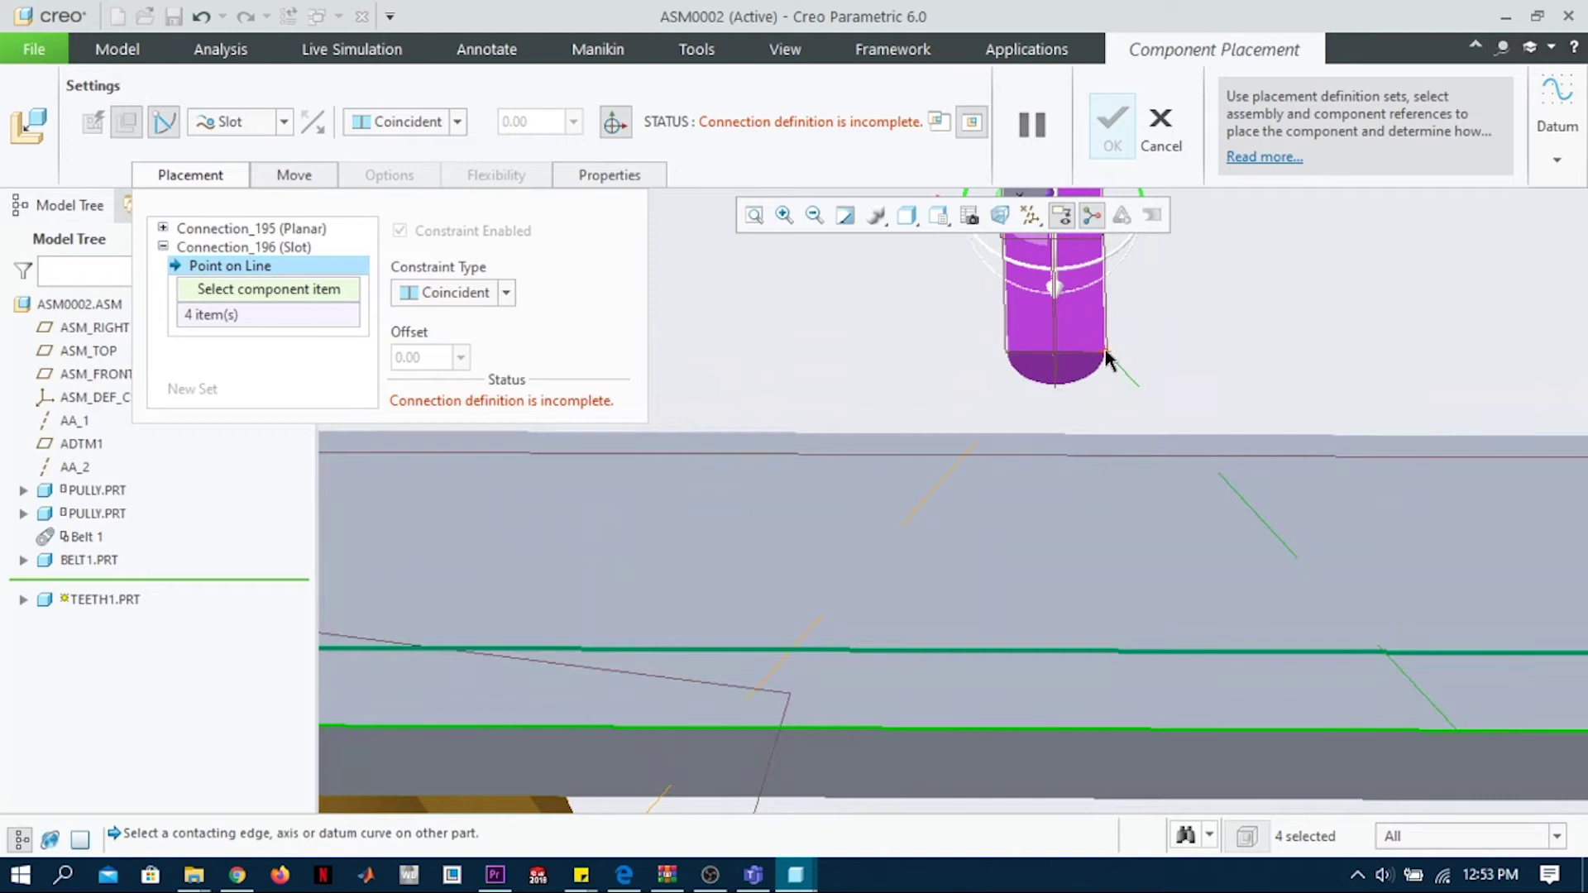
left_click(1107, 357)
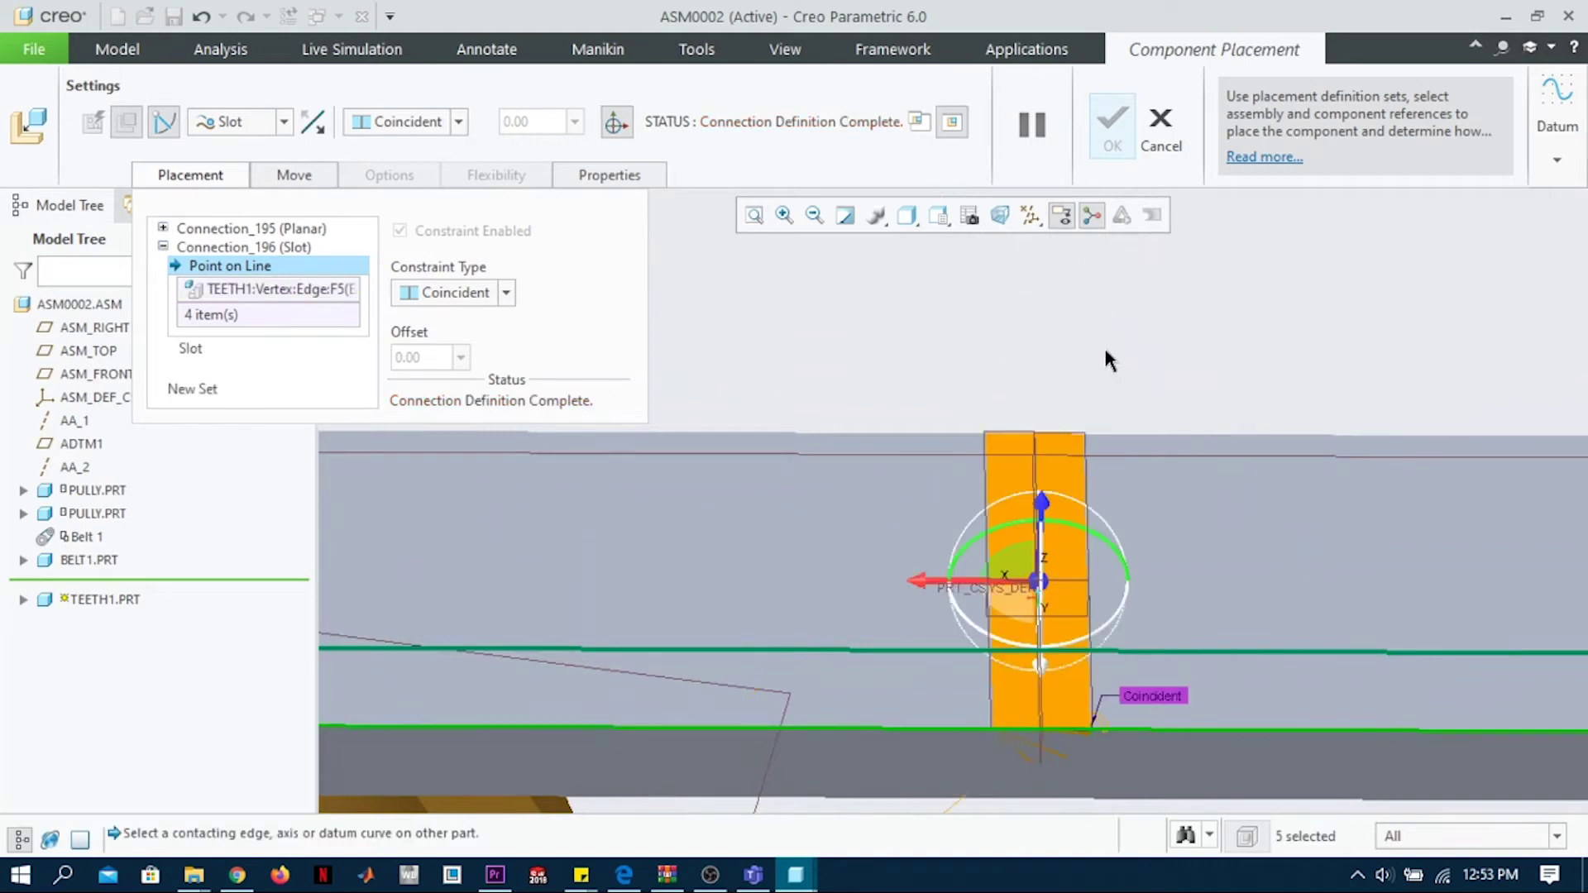
left_click_drag(993, 635, 1188, 680)
scroll(1183, 678, "down", 3)
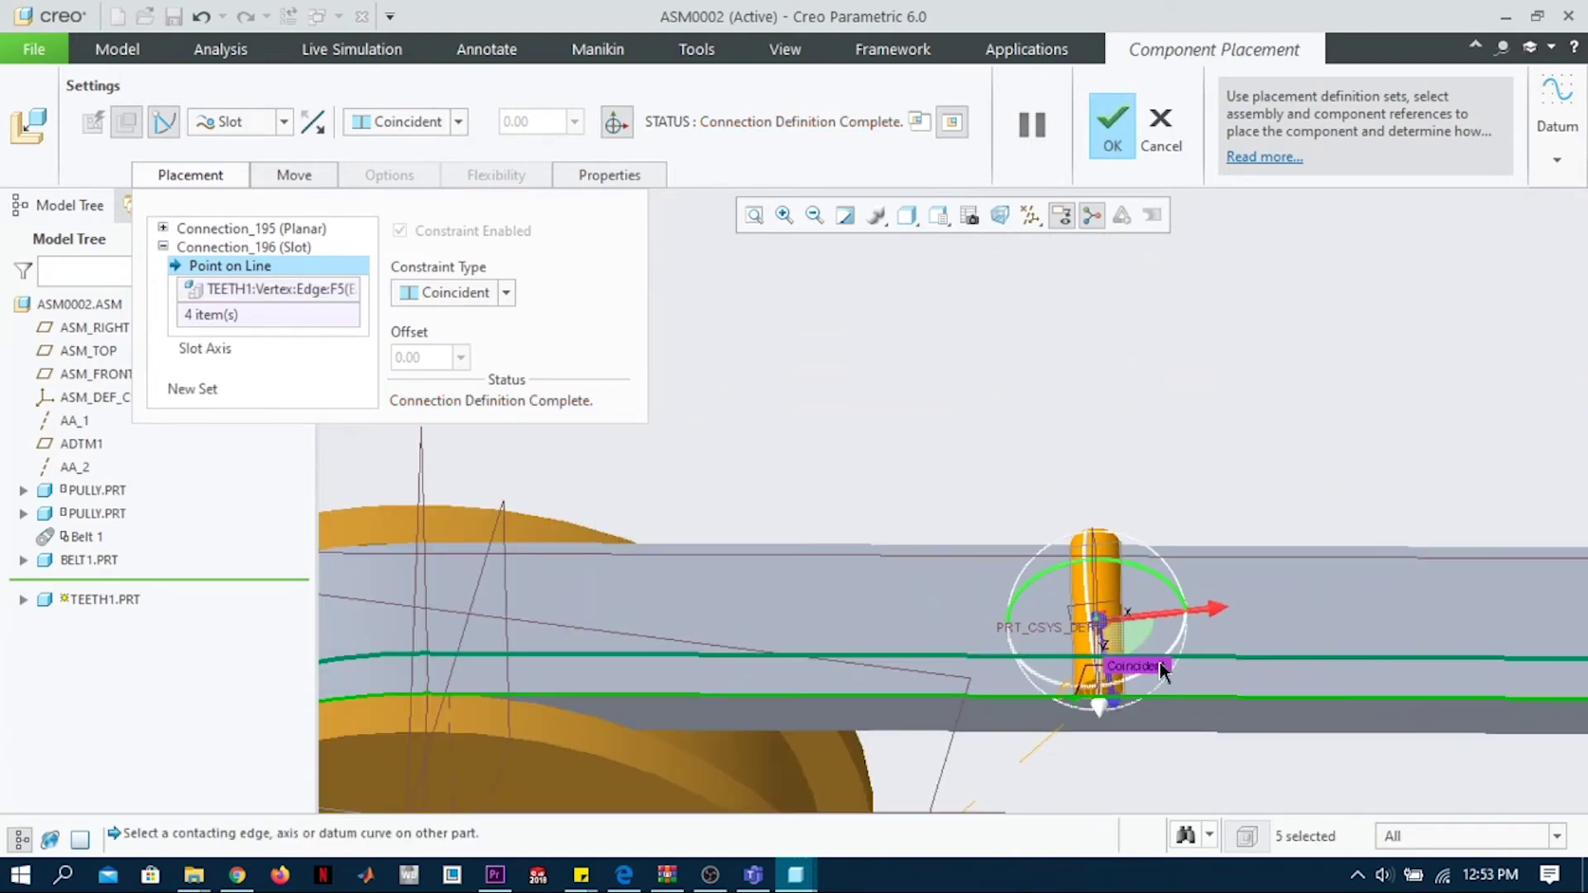
Step: Add another Slot connection set and select the same four outer belt edges as its assembly reference
left_click(195, 392)
scroll(622, 564, "down", 3)
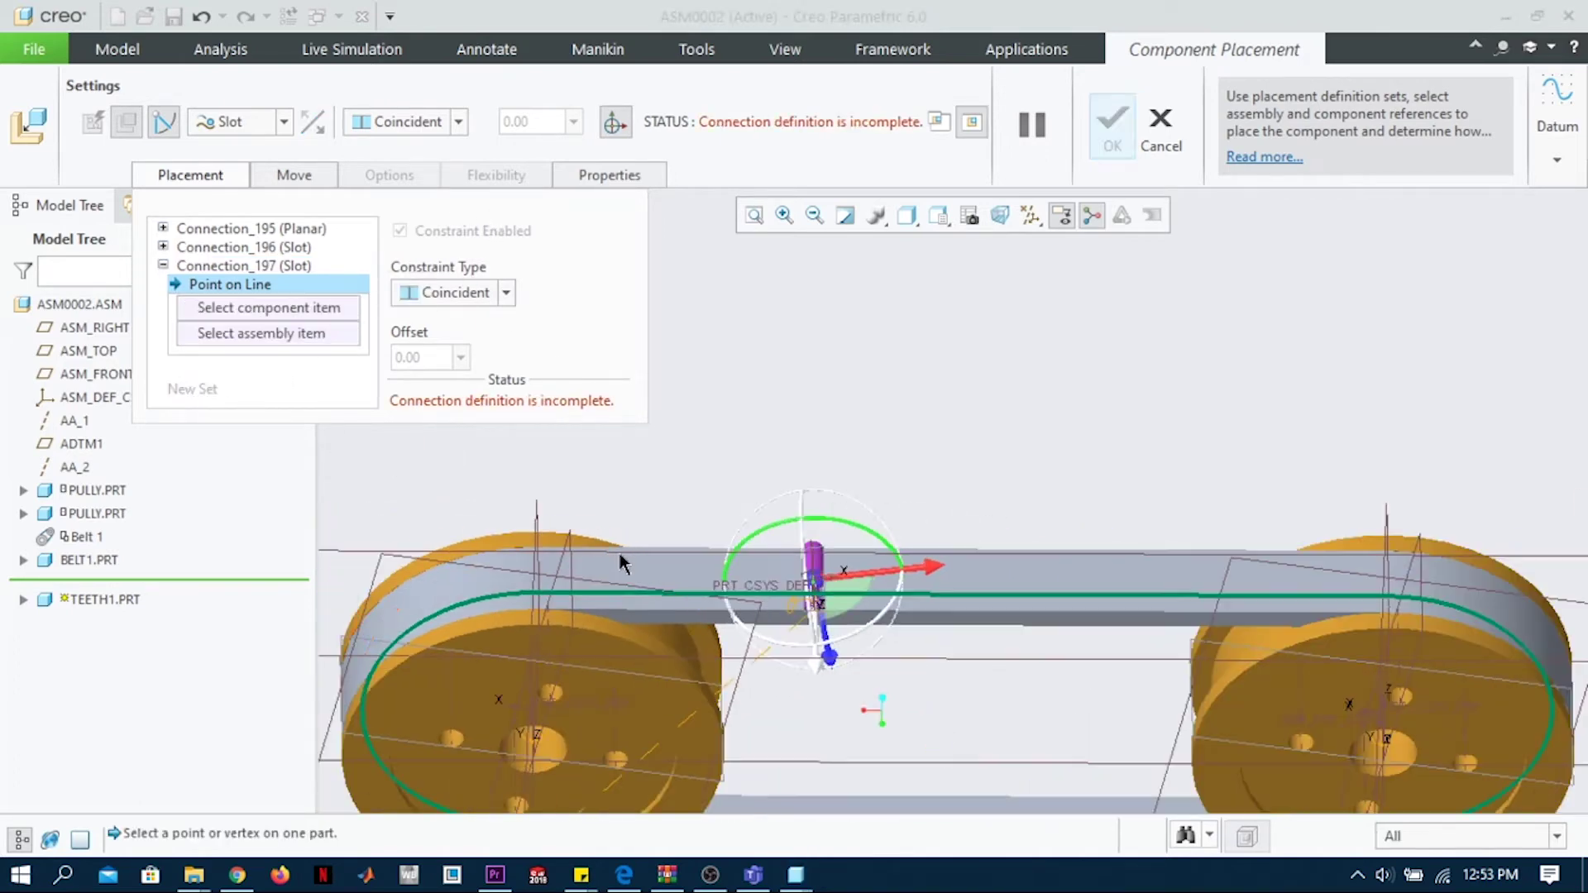
left_click(649, 609)
left_click(488, 627)
scroll(488, 627, "down", 5)
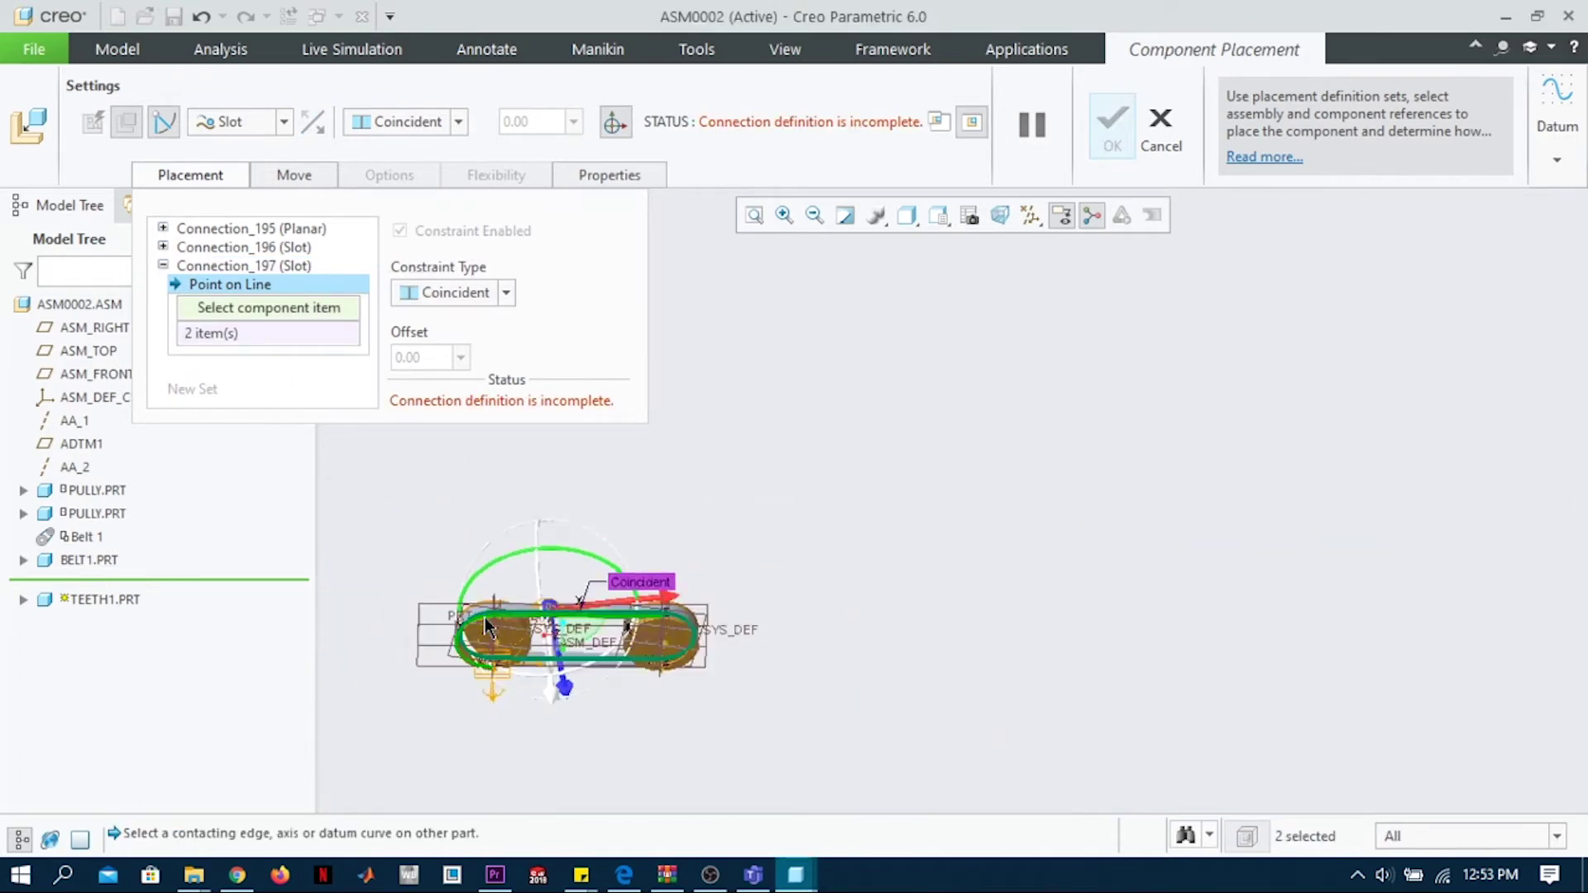
scroll(522, 671, "up", 5)
left_click(554, 655)
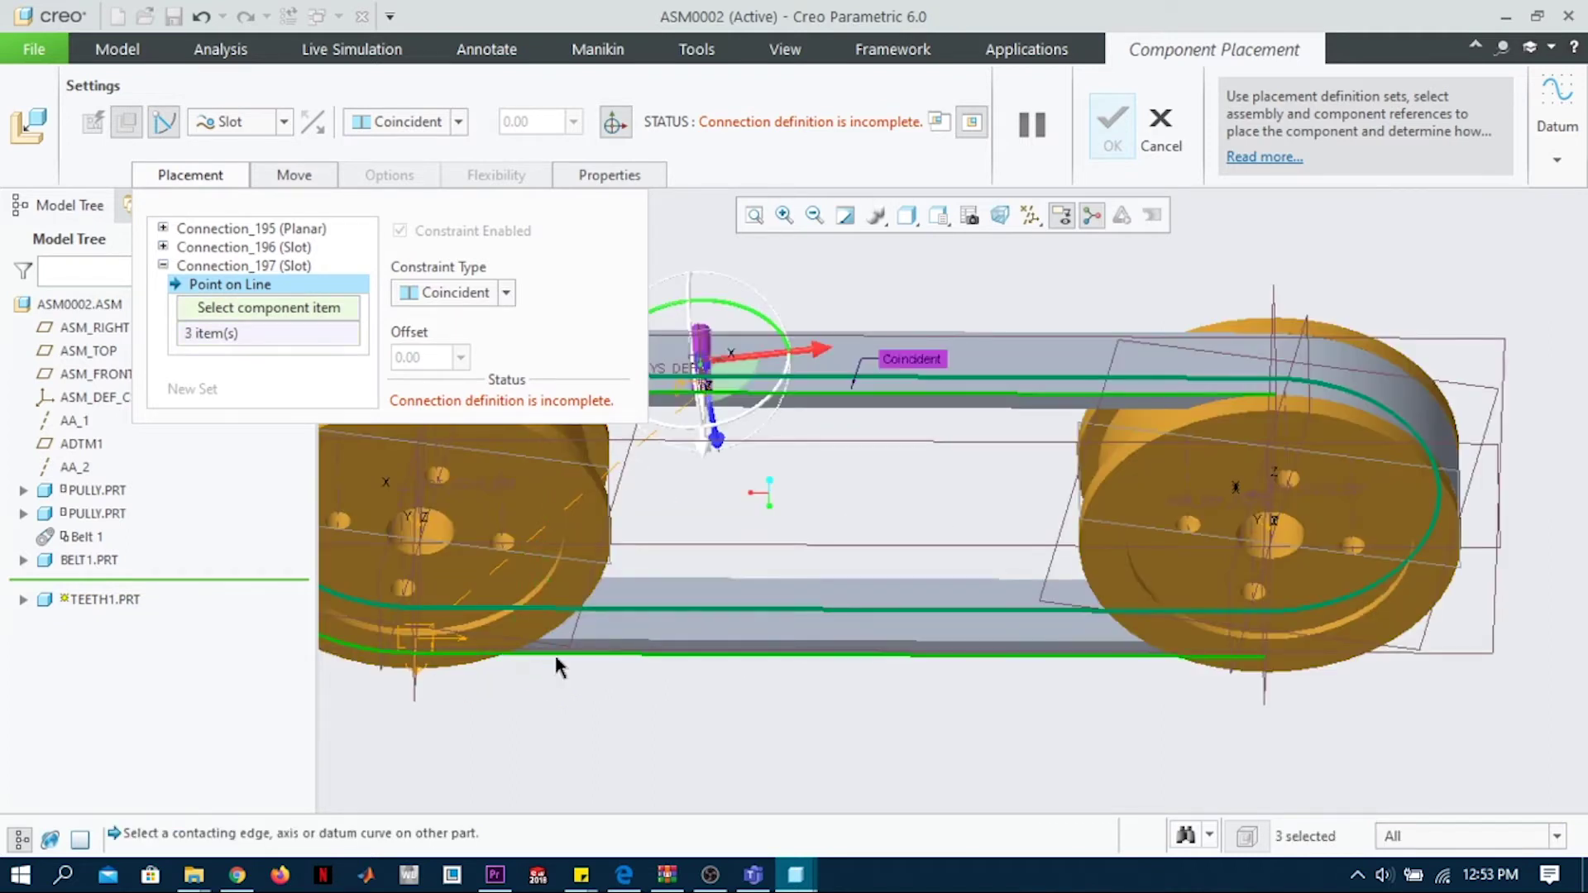
left_click(1327, 397)
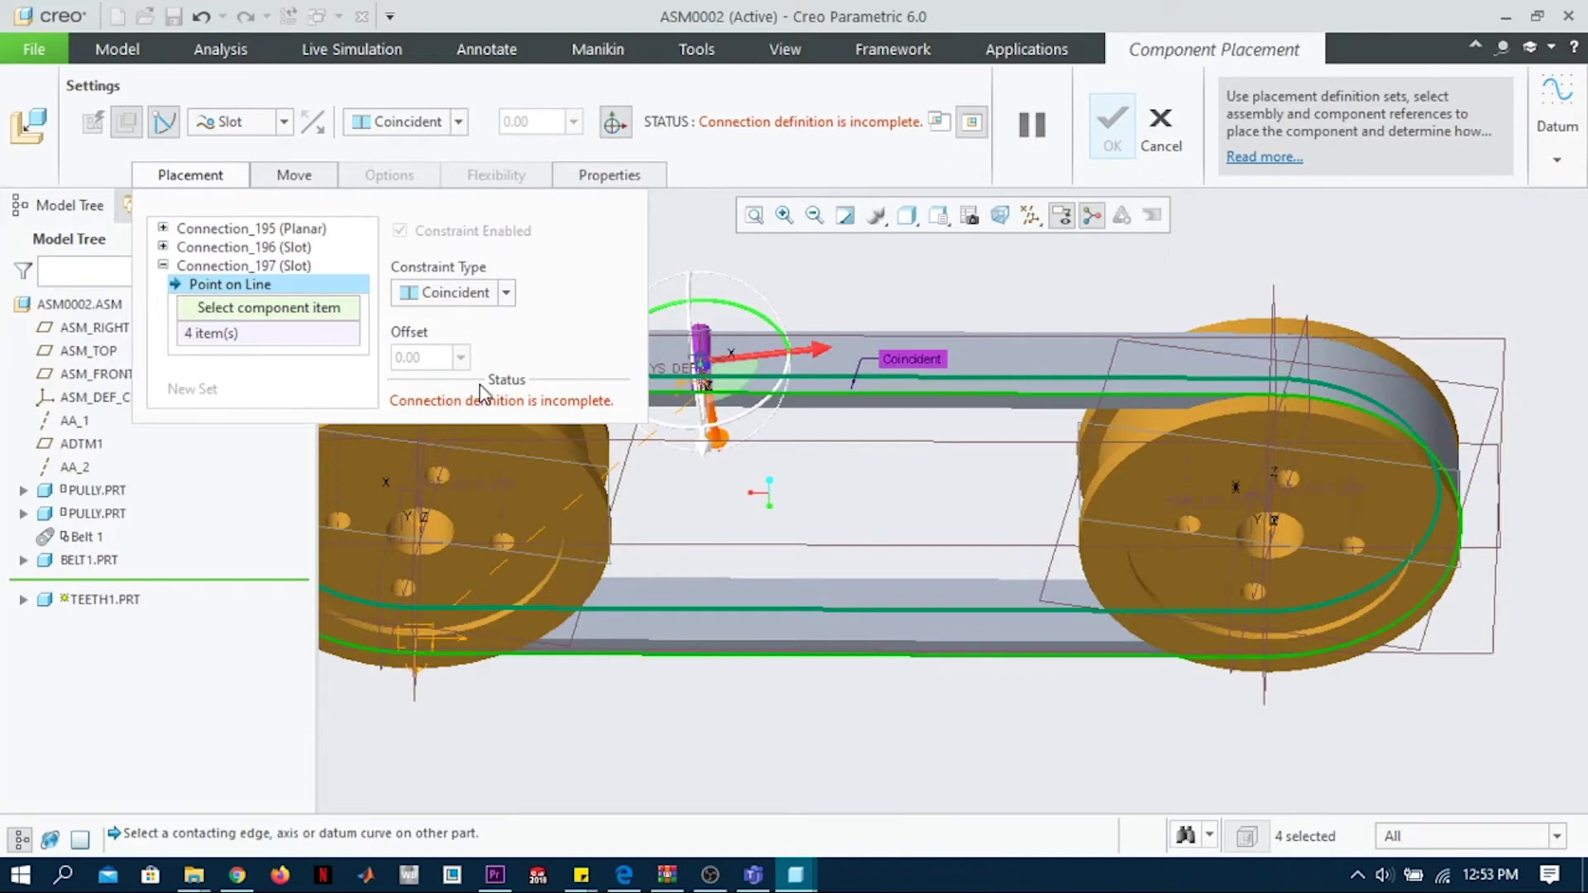
Step: Use the tooth's opposite corner vertex as the second Slot's component reference and accept the component placement
scroll(695, 384, "up", 5)
scroll(699, 390, "up", 2)
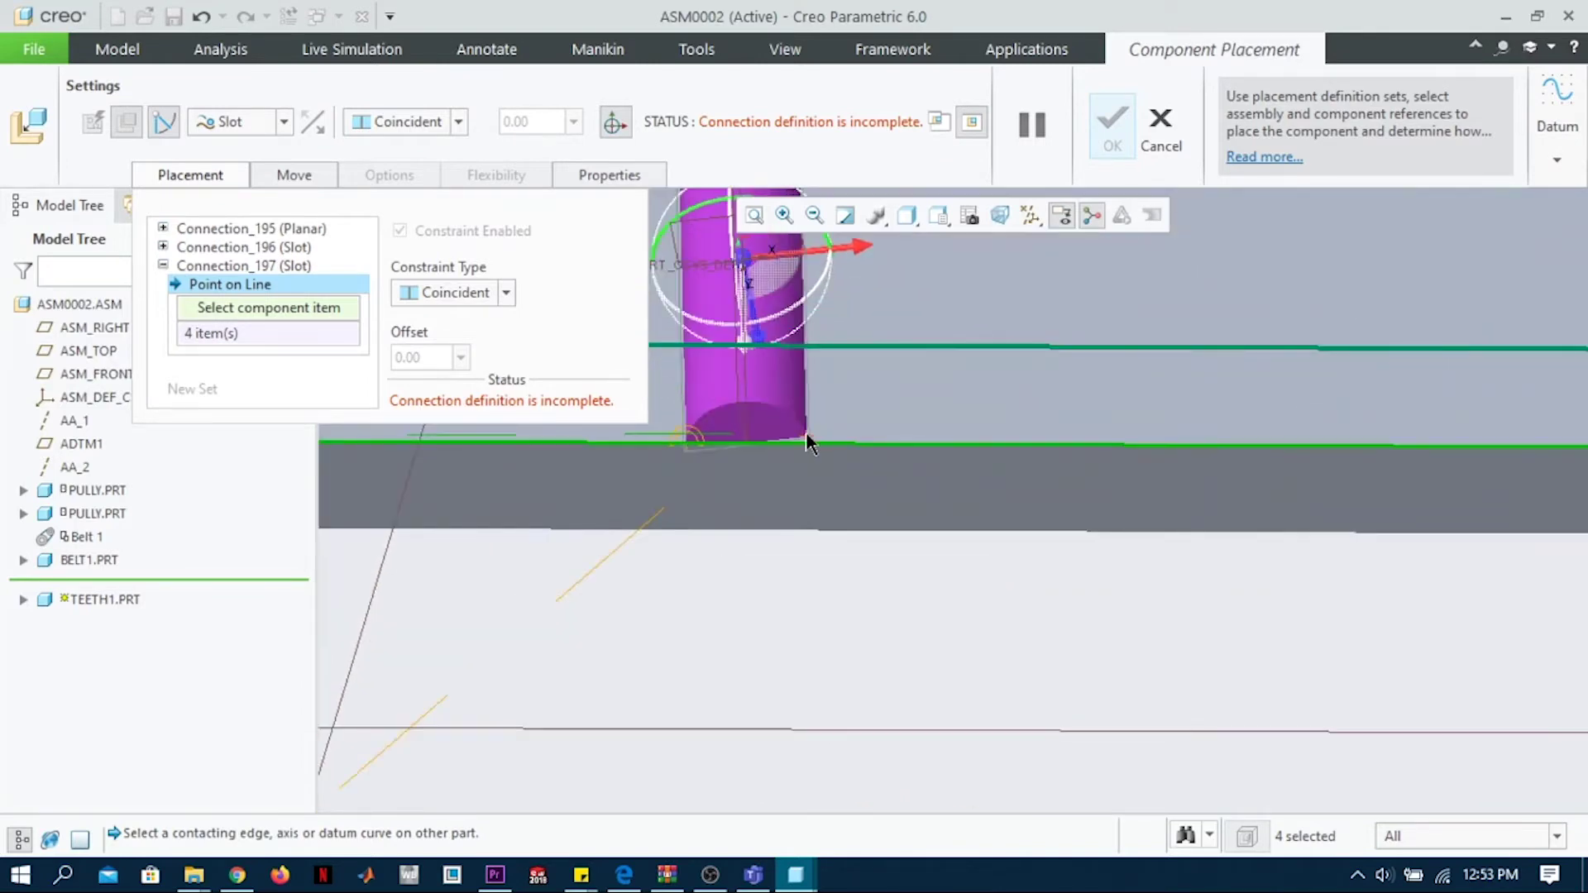
left_click(807, 441)
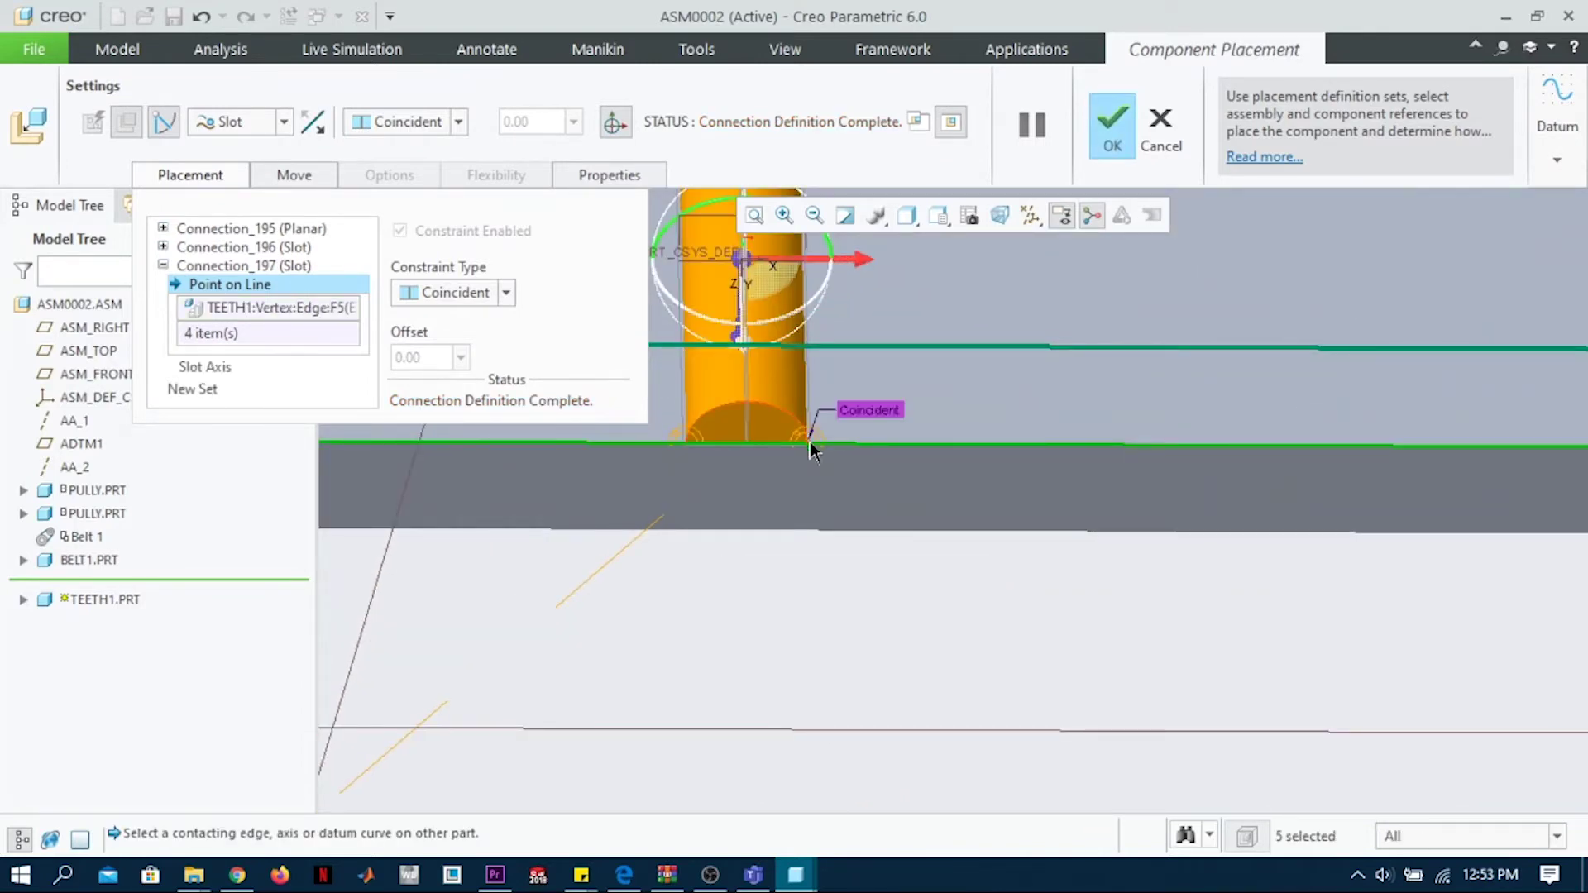
scroll(809, 449, "down", 6)
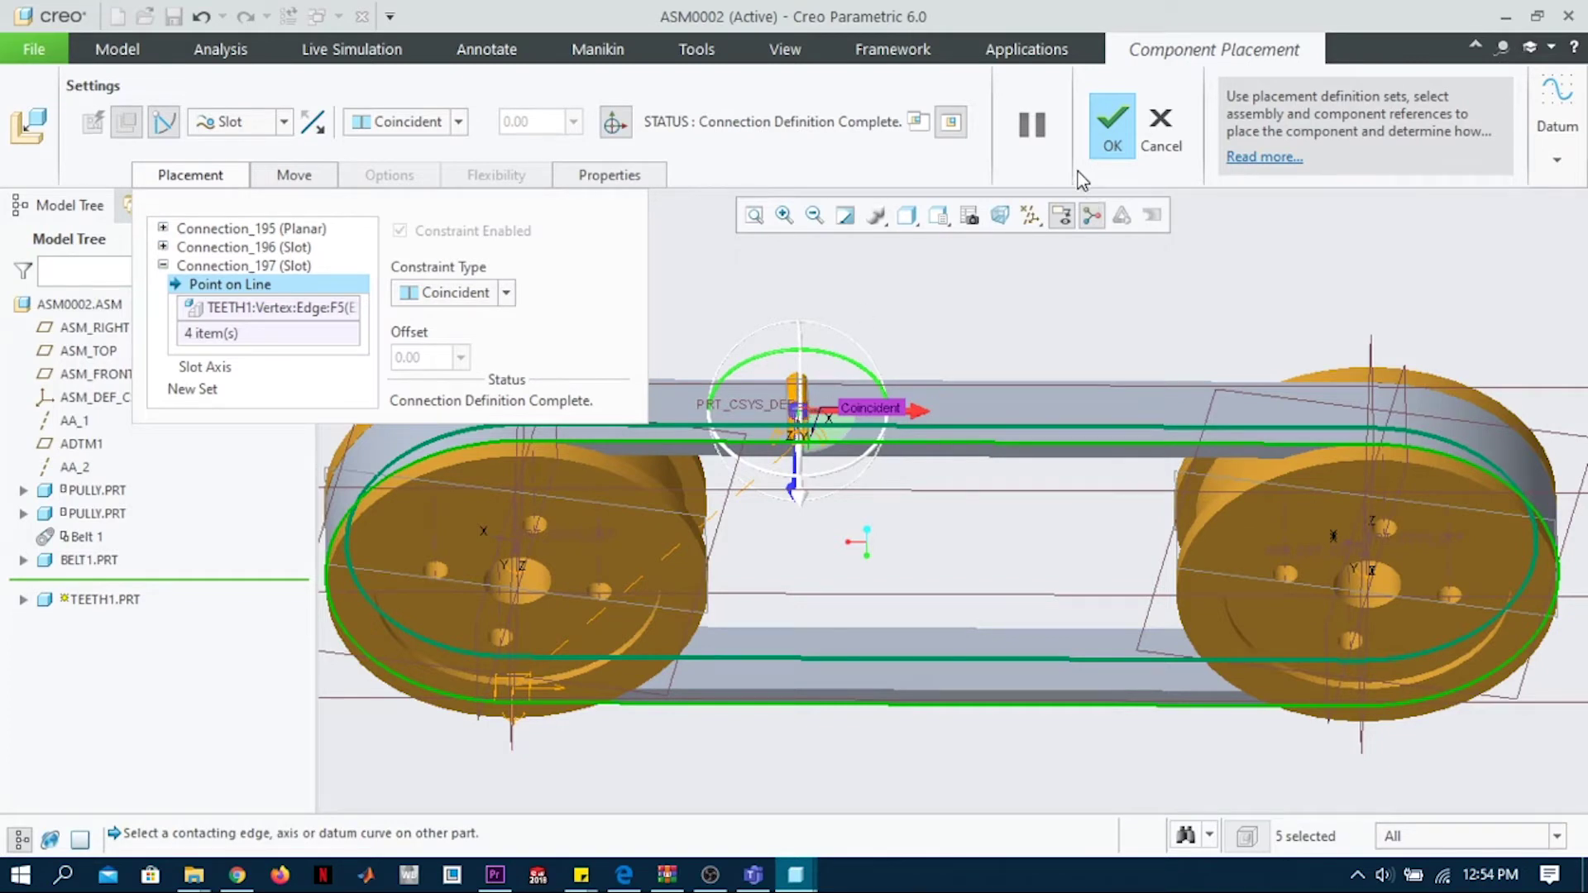
left_click(1111, 132)
Step: Try the assembly's motion by turning a pulley with Drag Components, discard the movement and leave the tool
scroll(827, 401, "up", 4)
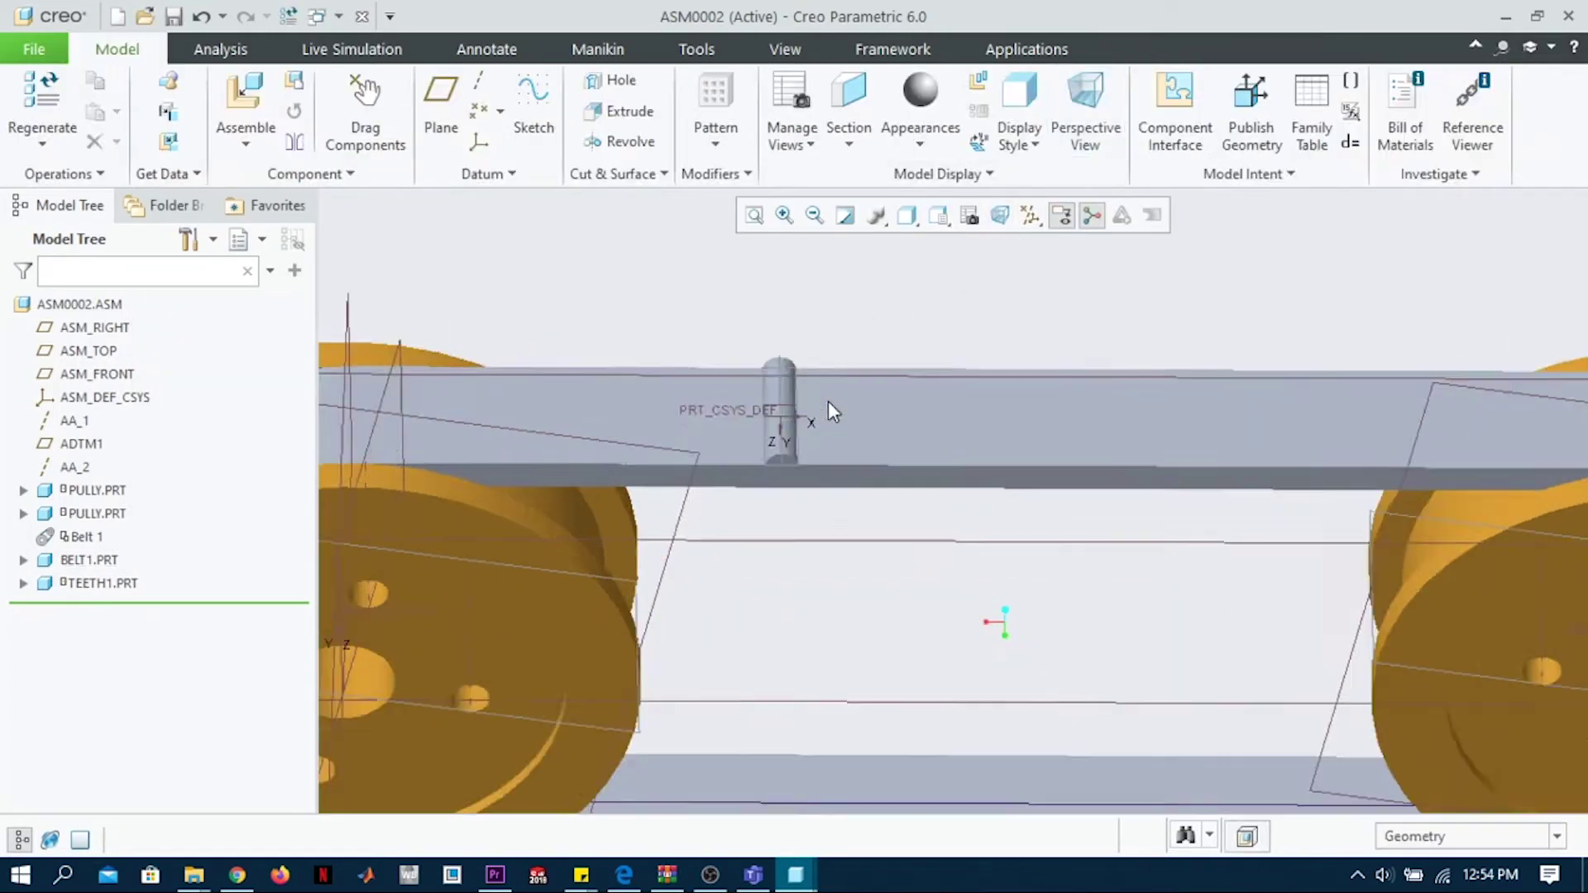
scroll(765, 433, "down", 5)
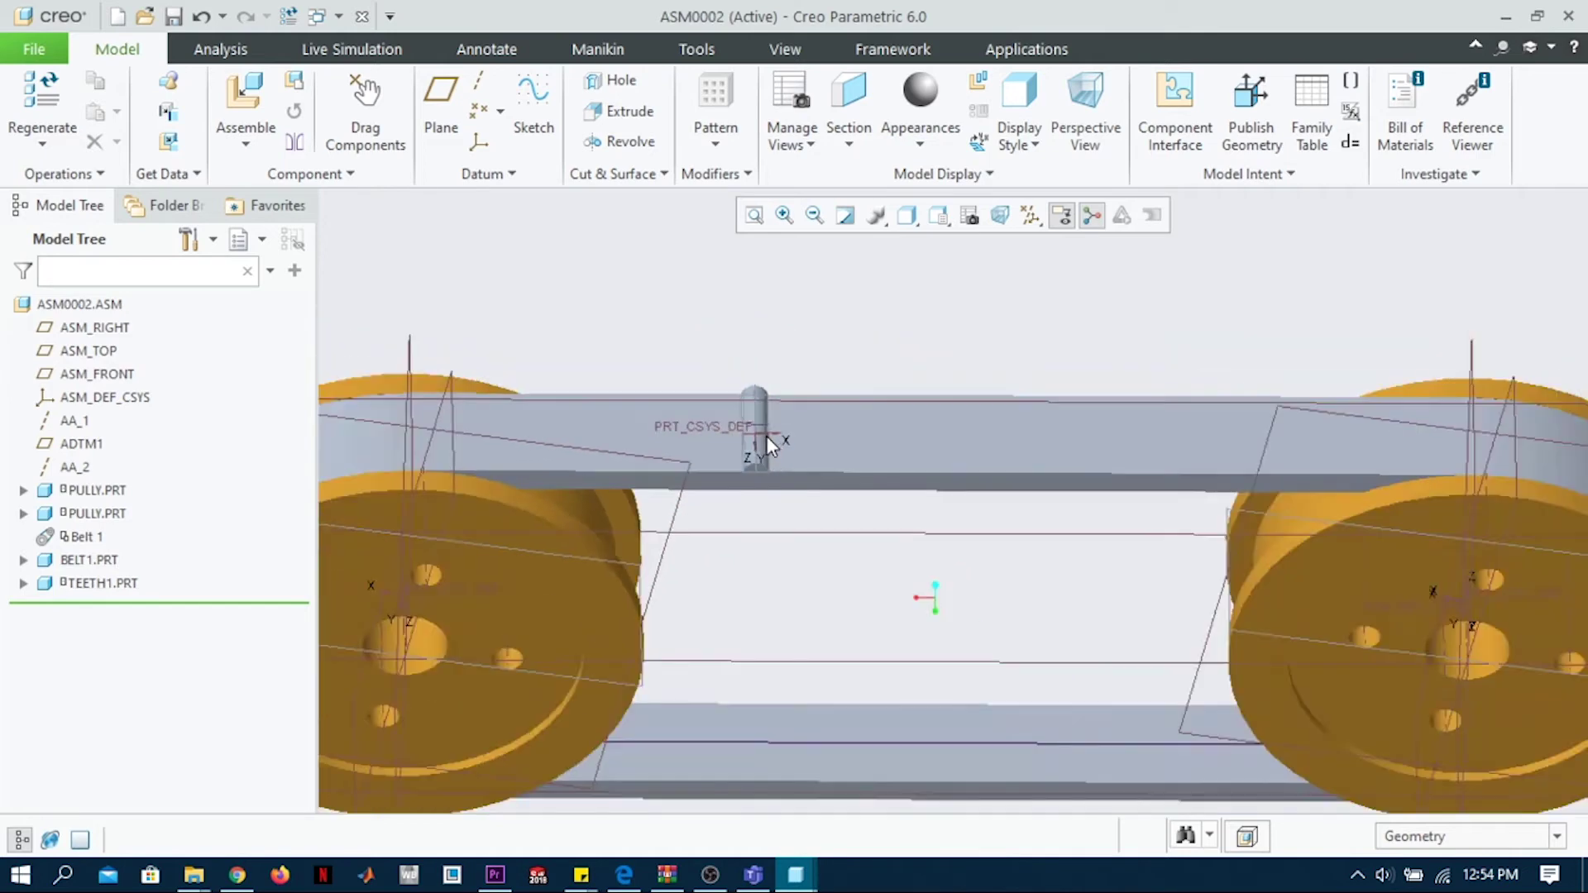
left_click(364, 108)
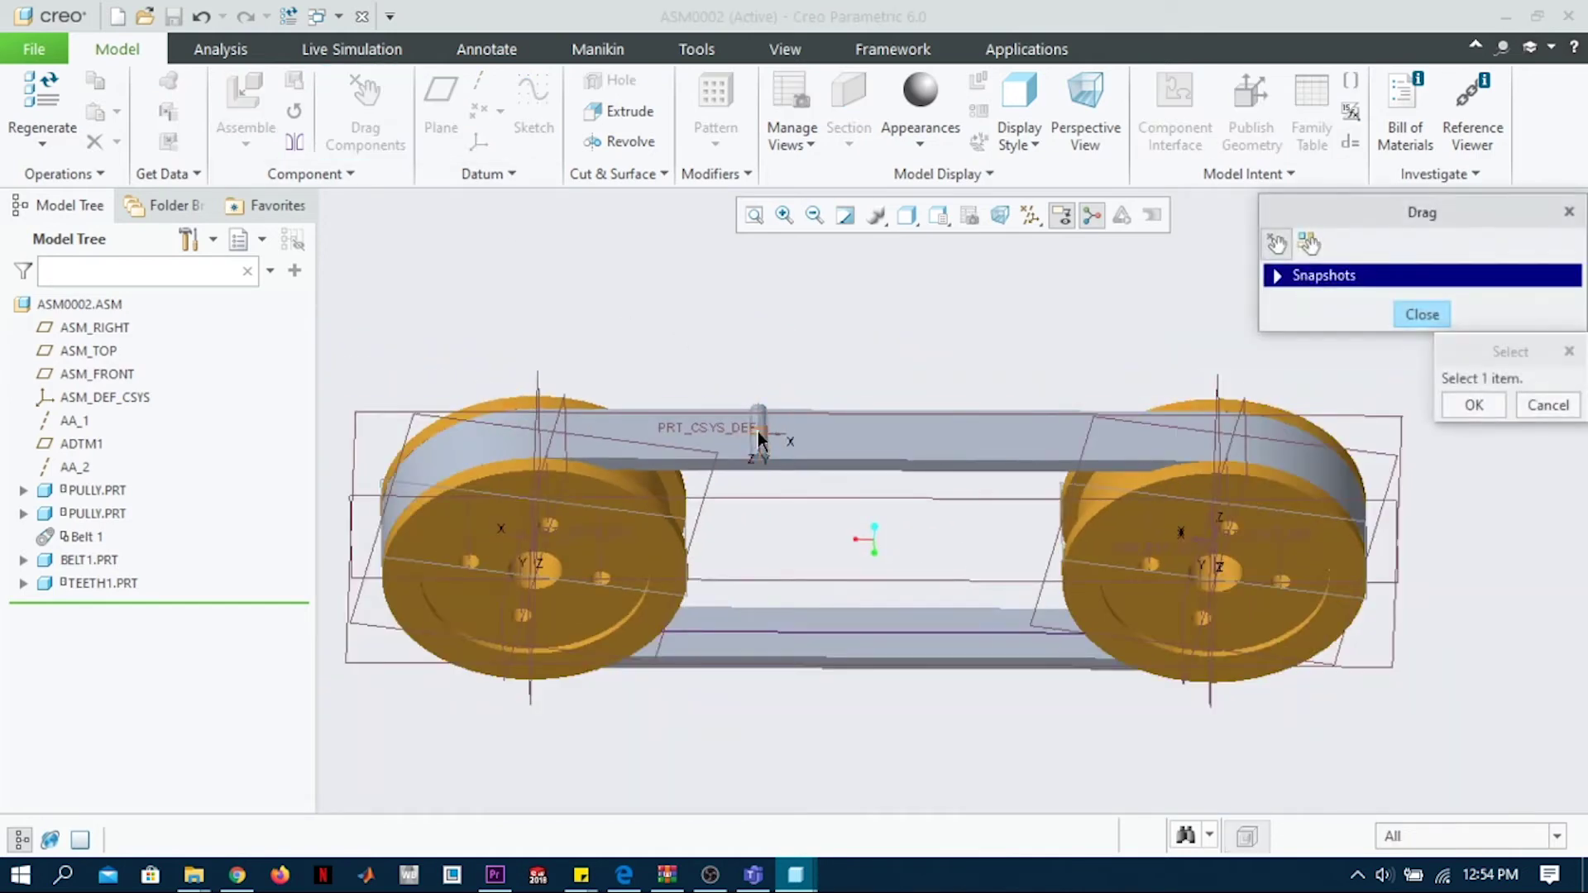
left_click(1265, 501)
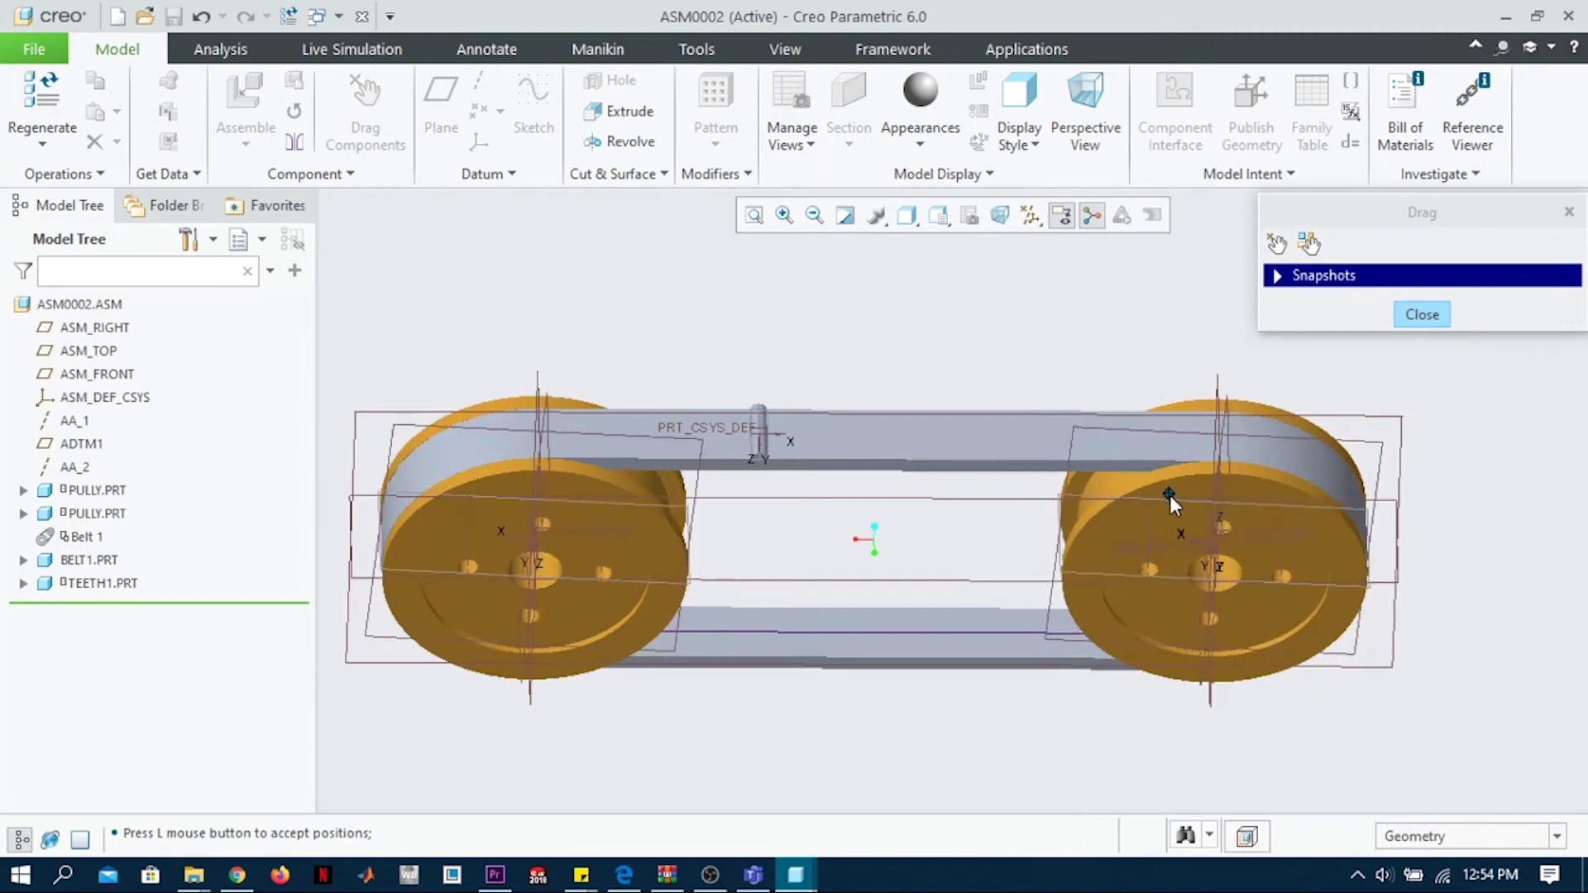
left_click(1164, 498)
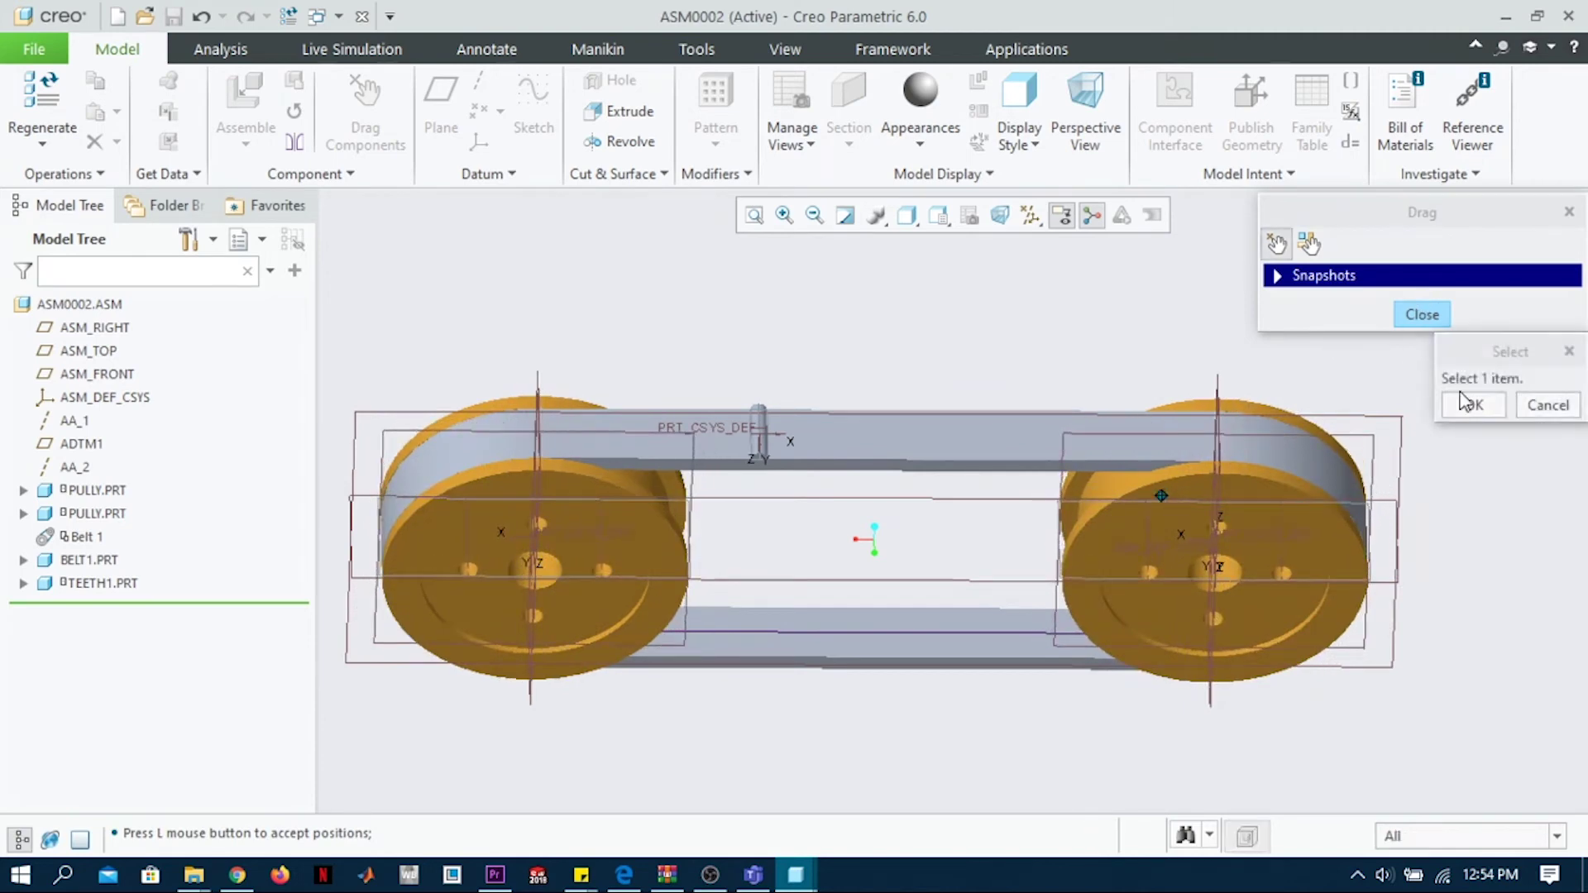
left_click(1541, 407)
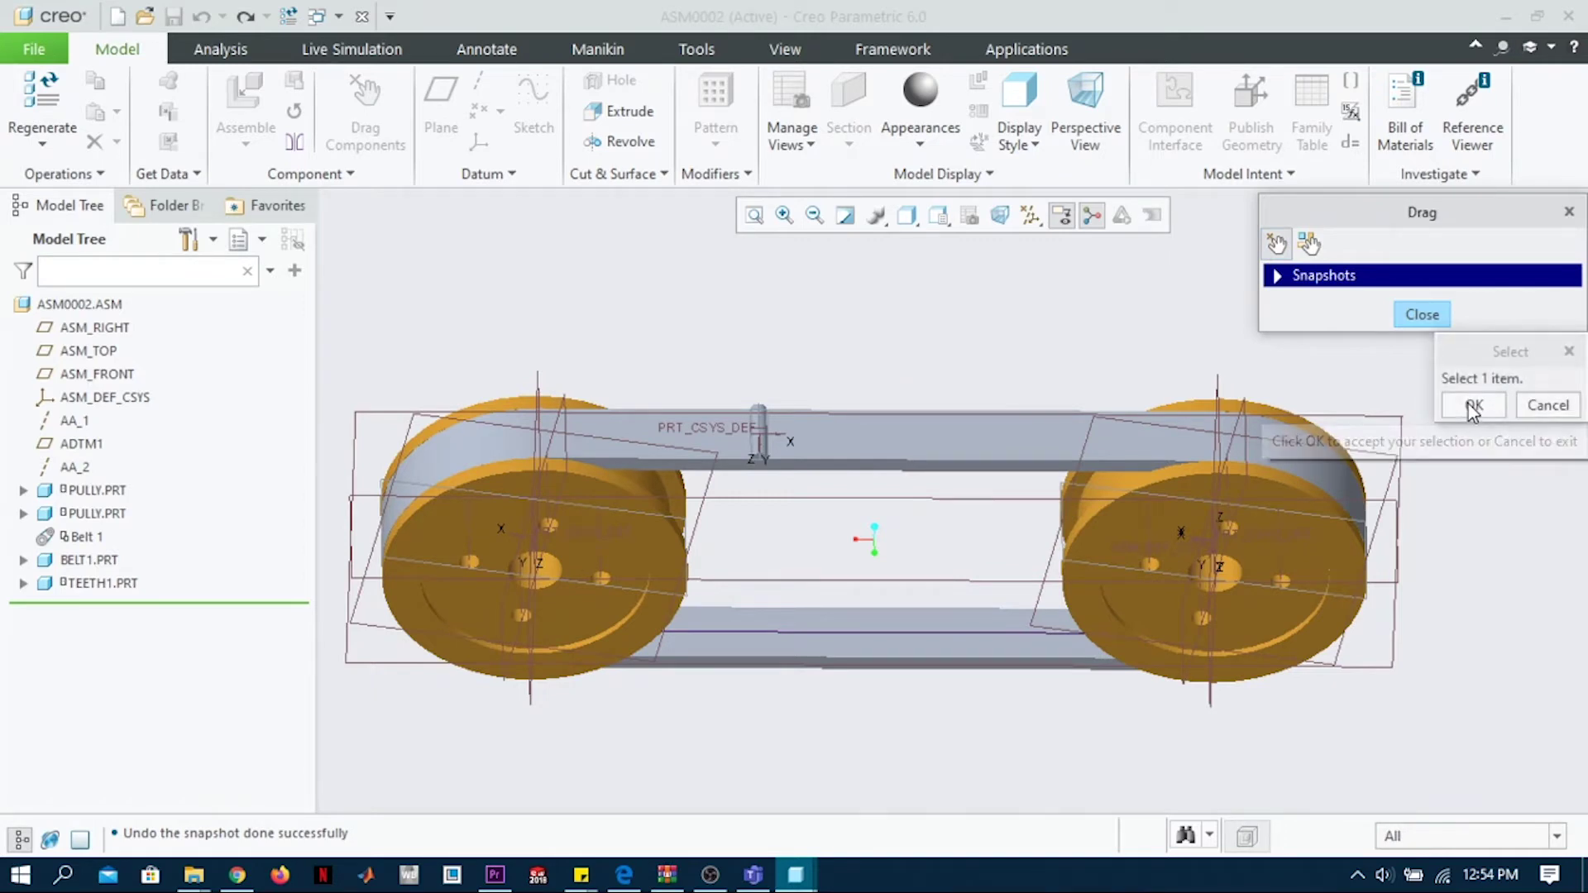
left_click(1473, 406)
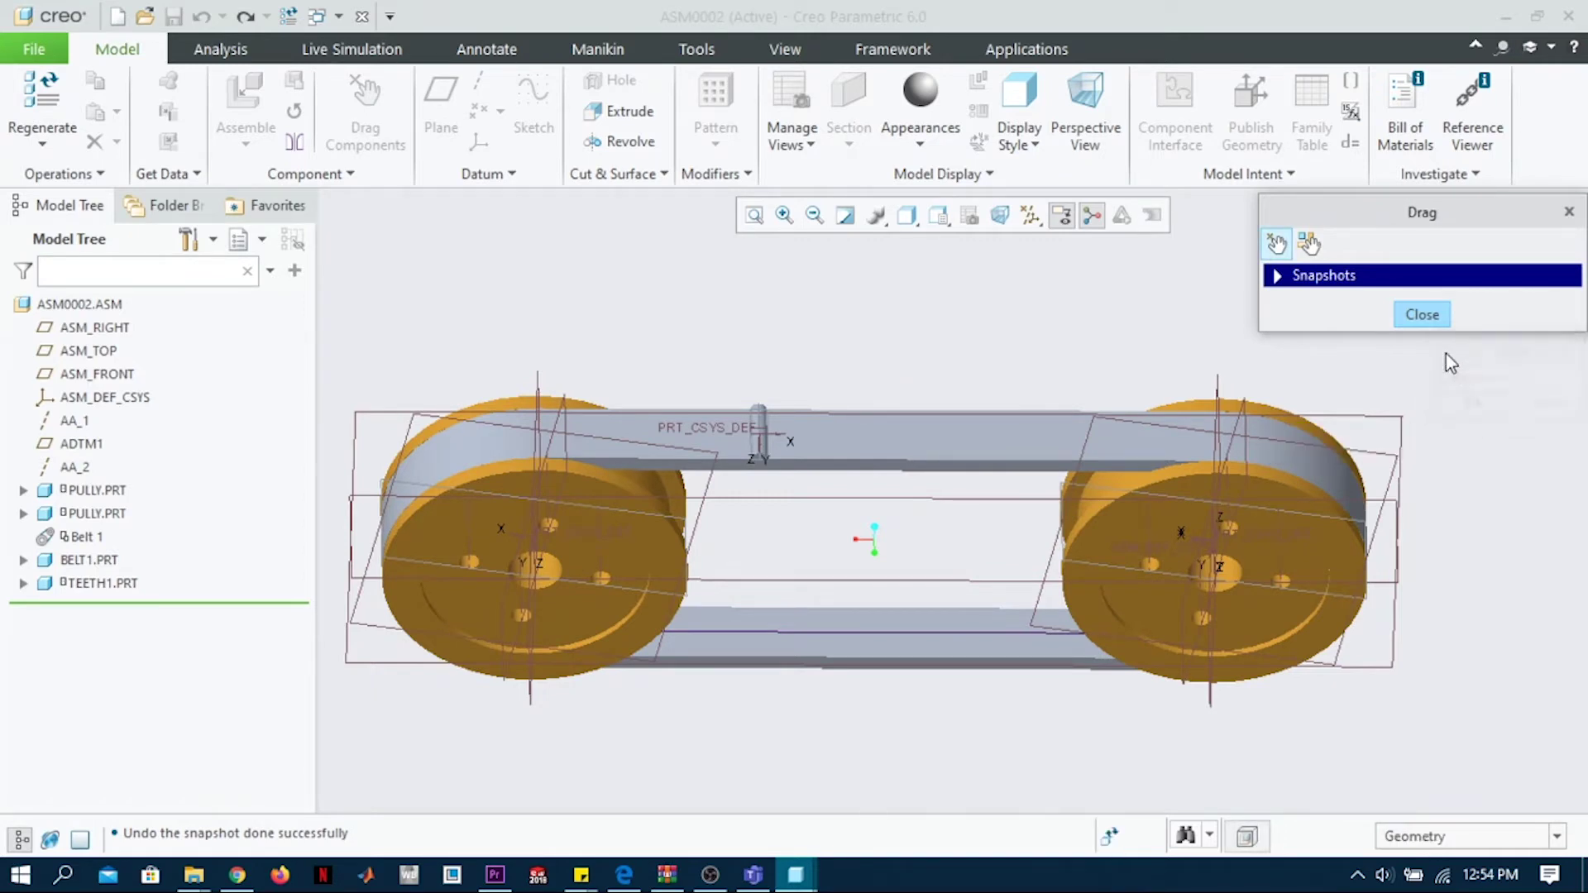
left_click(1421, 315)
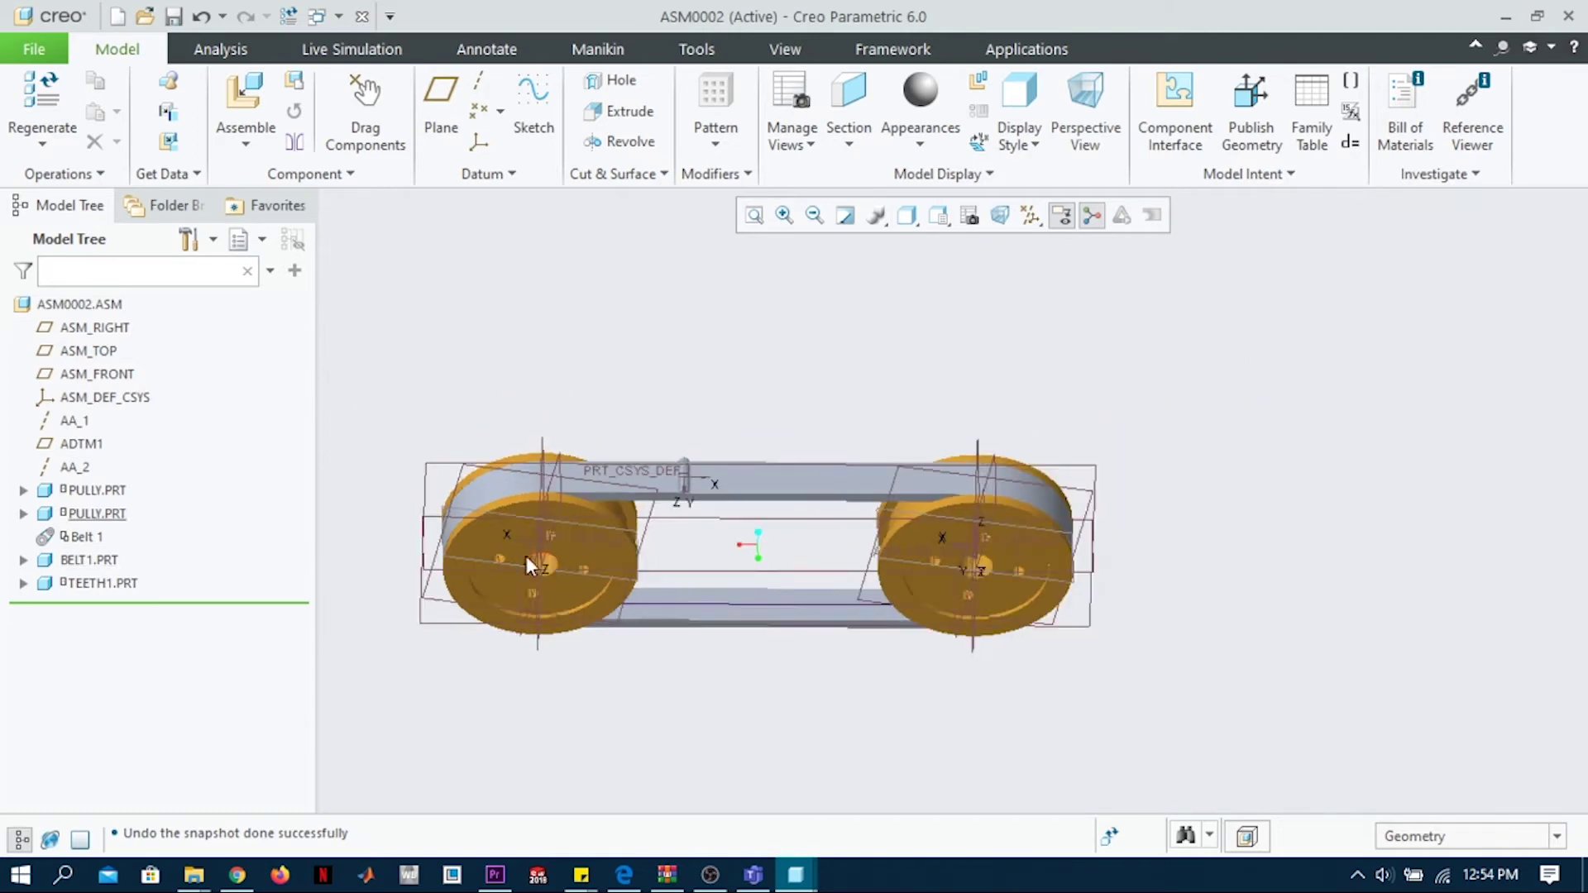
Step: Start a pattern of the TEETH1.PRT component and set its pattern type to Curve
scroll(449, 544, "up", 3)
scroll(449, 542, "down", 3)
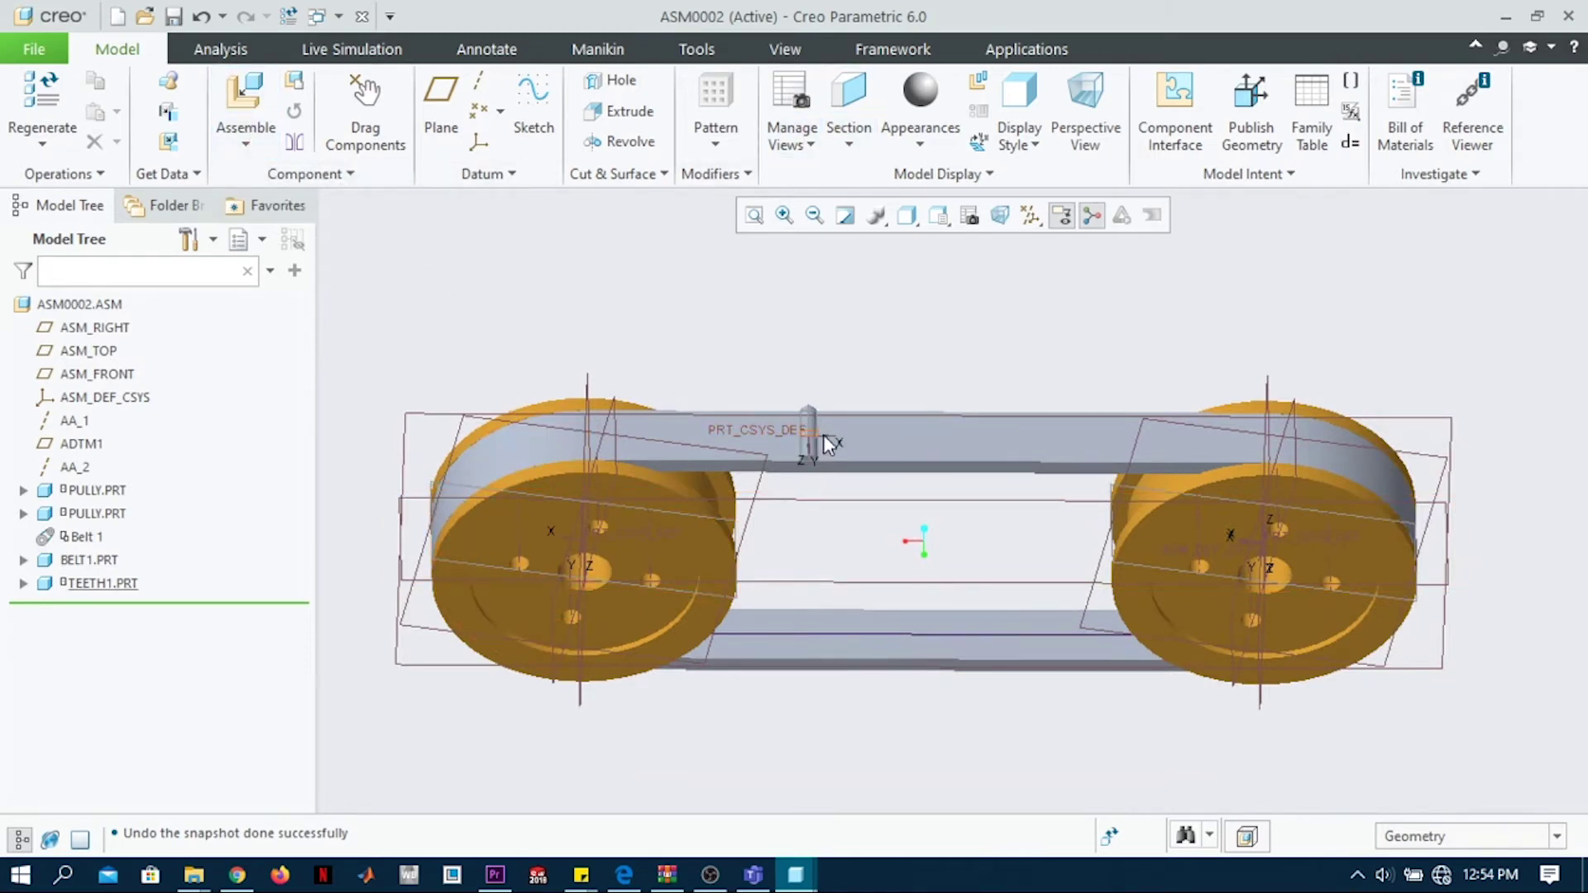
left_click(87, 586)
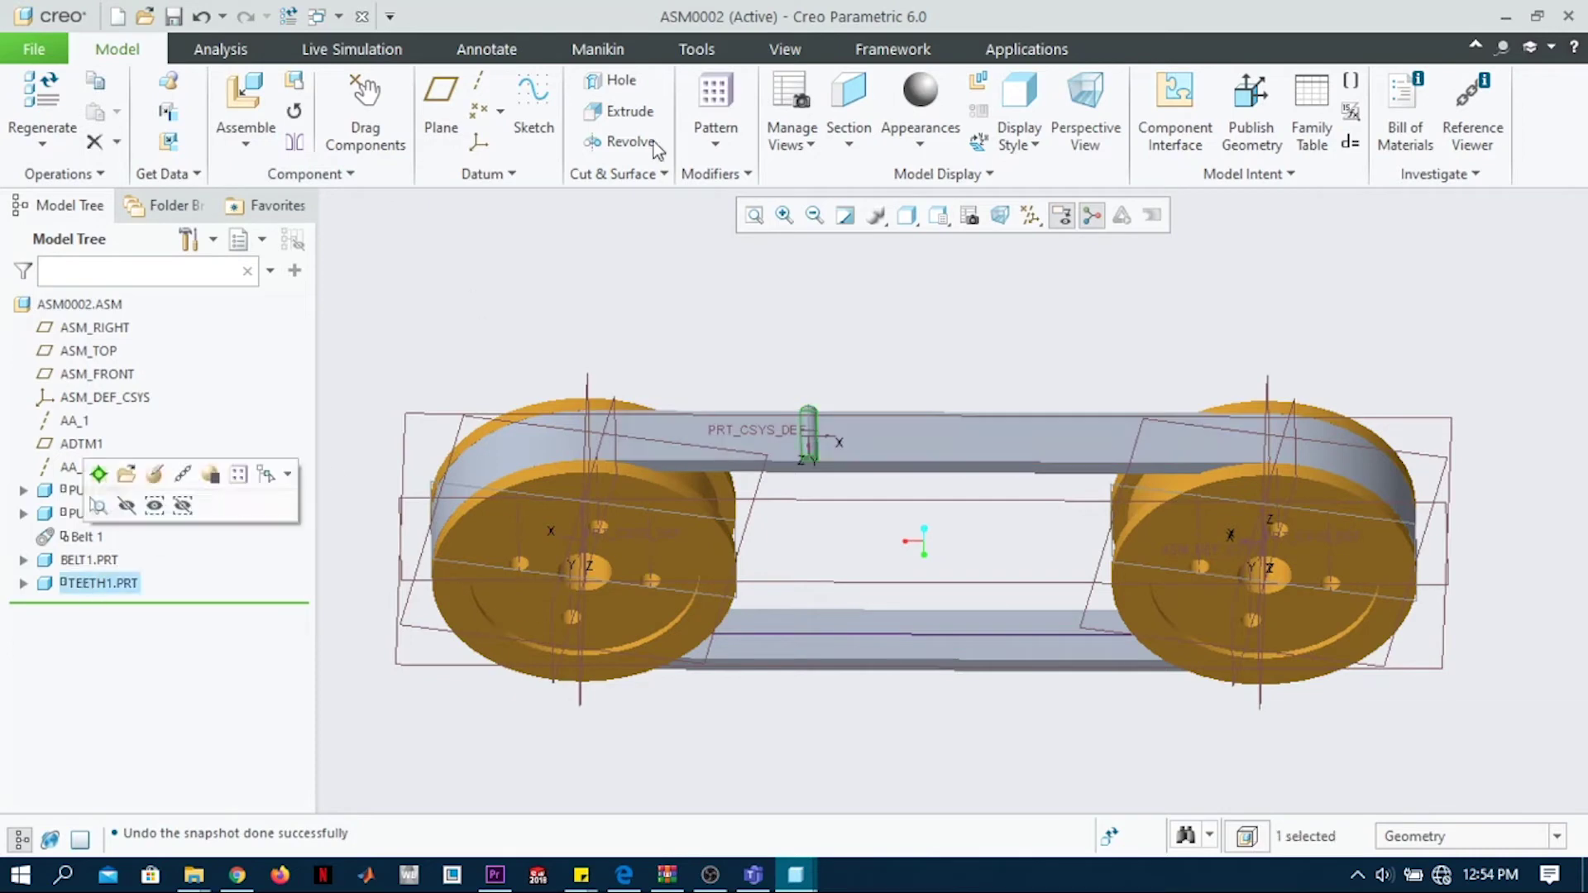
left_click(725, 99)
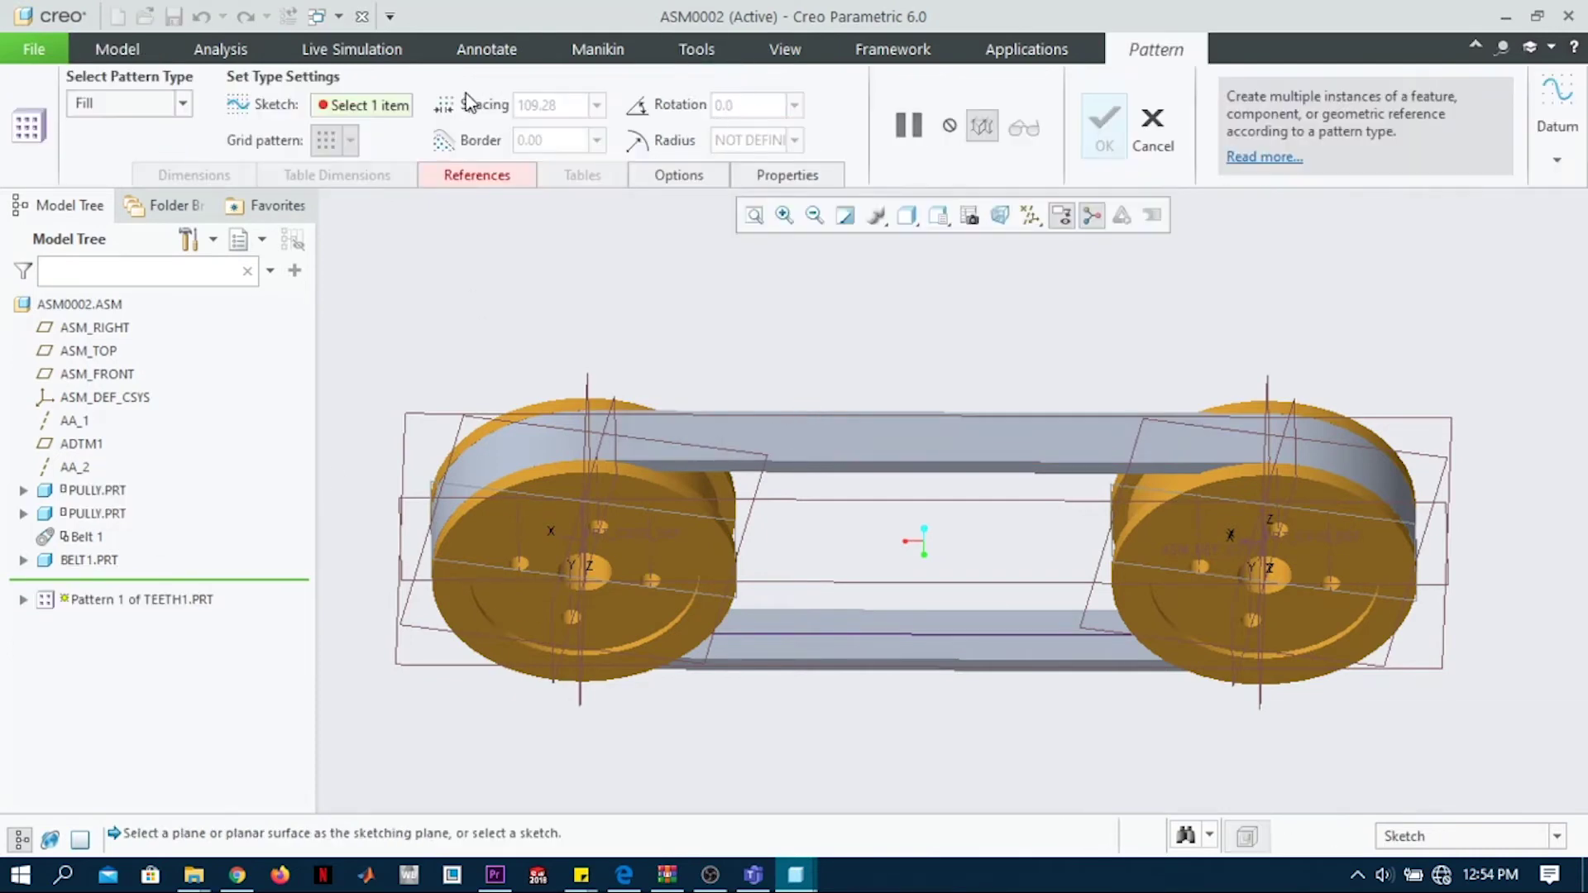
left_click(182, 103)
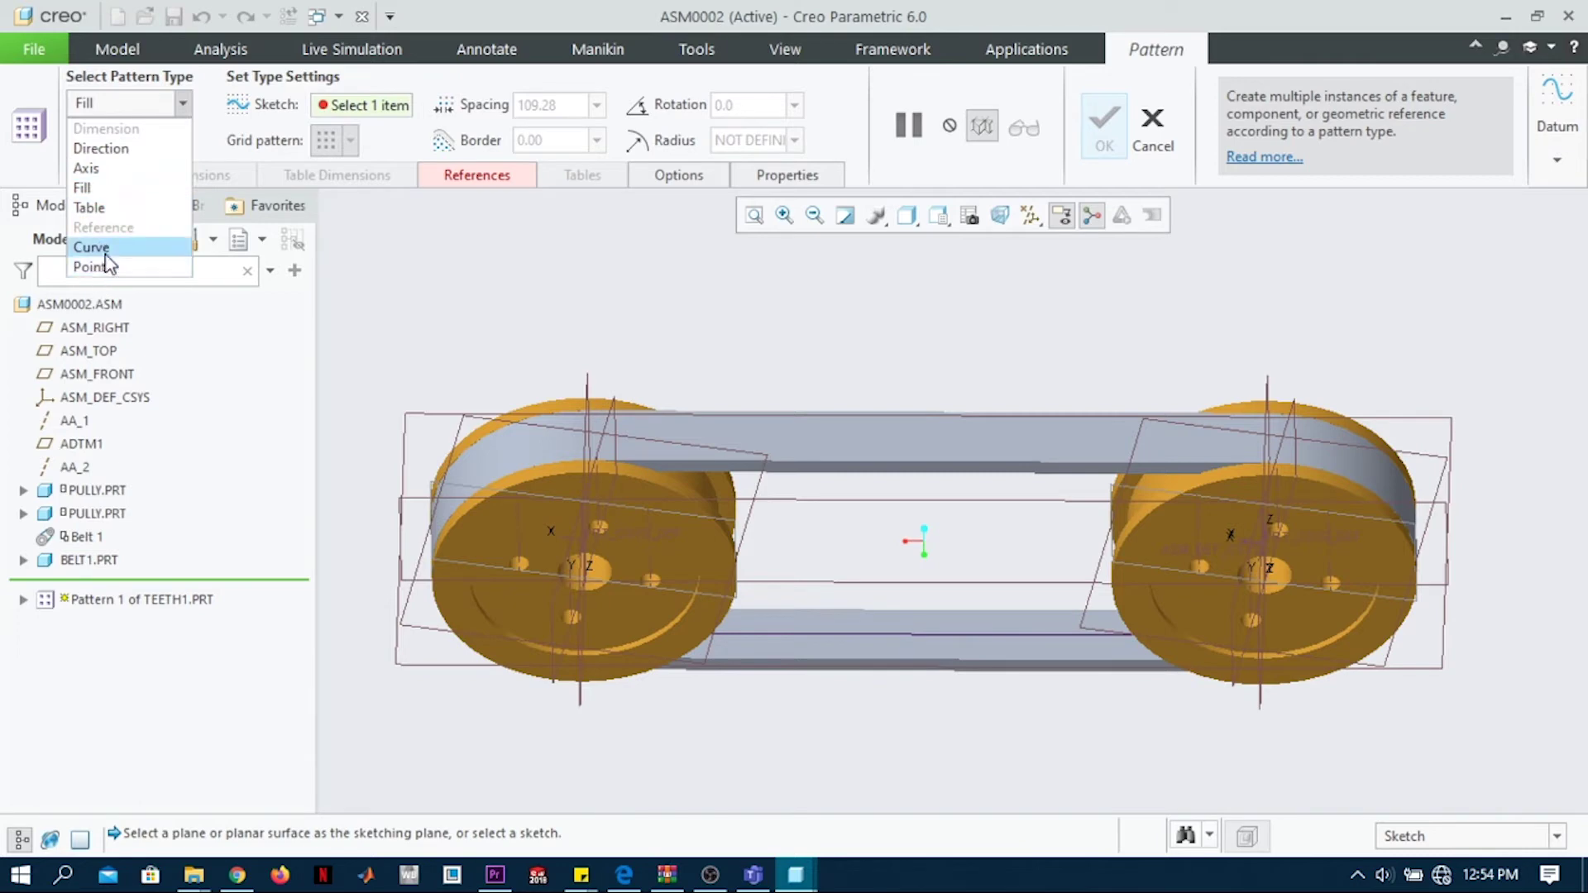
left_click(91, 247)
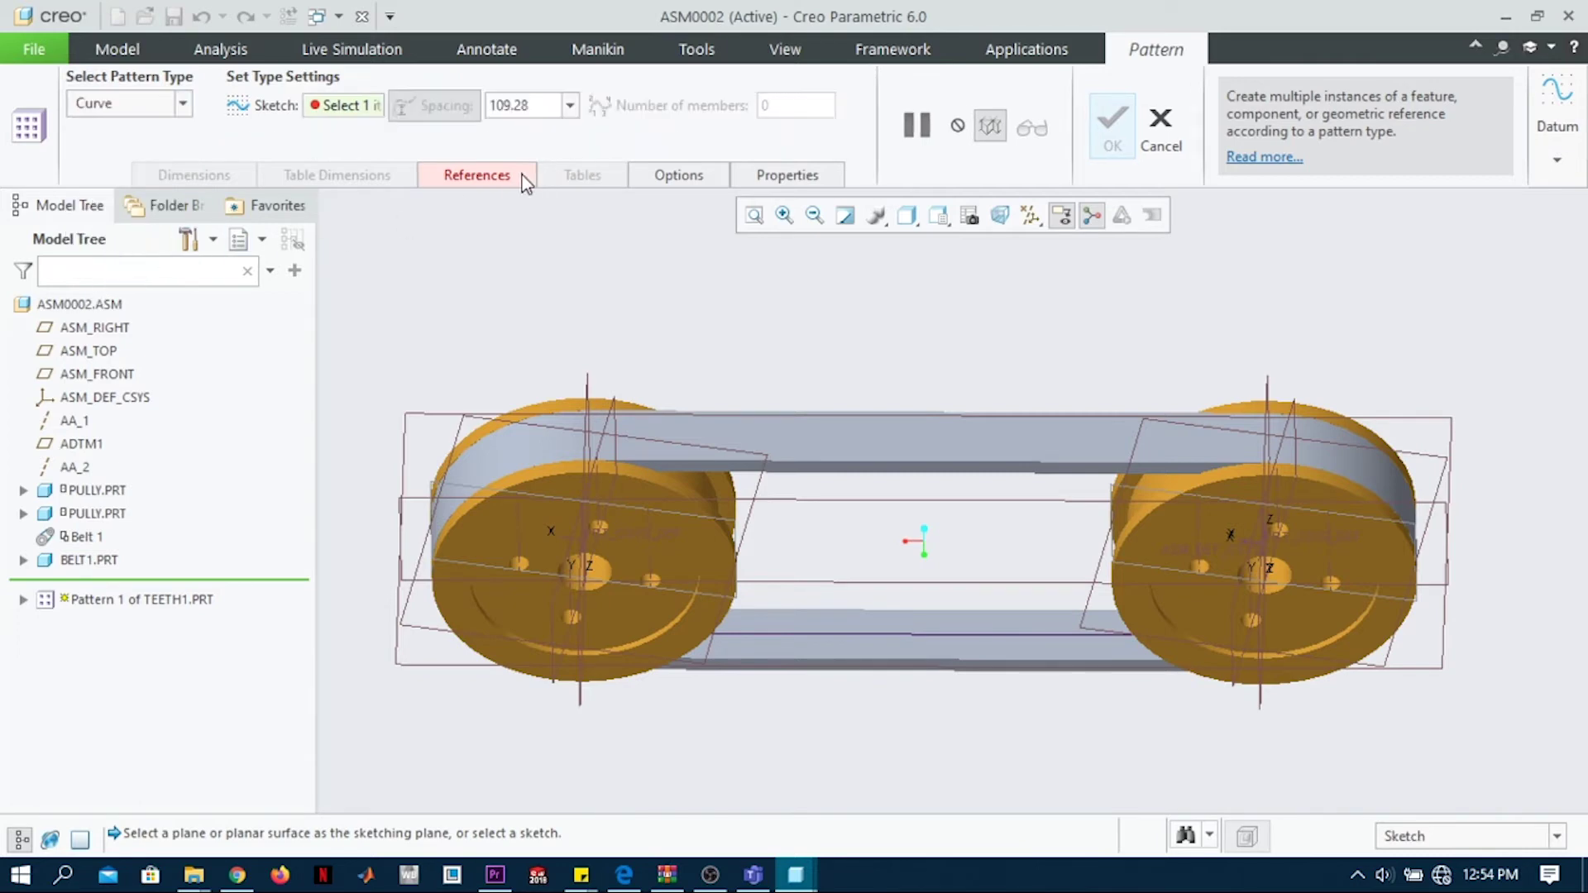
Step: Define an internal sketch for the curve pattern on the ASM_RIGHT plane
left_click(478, 175)
left_click(679, 254)
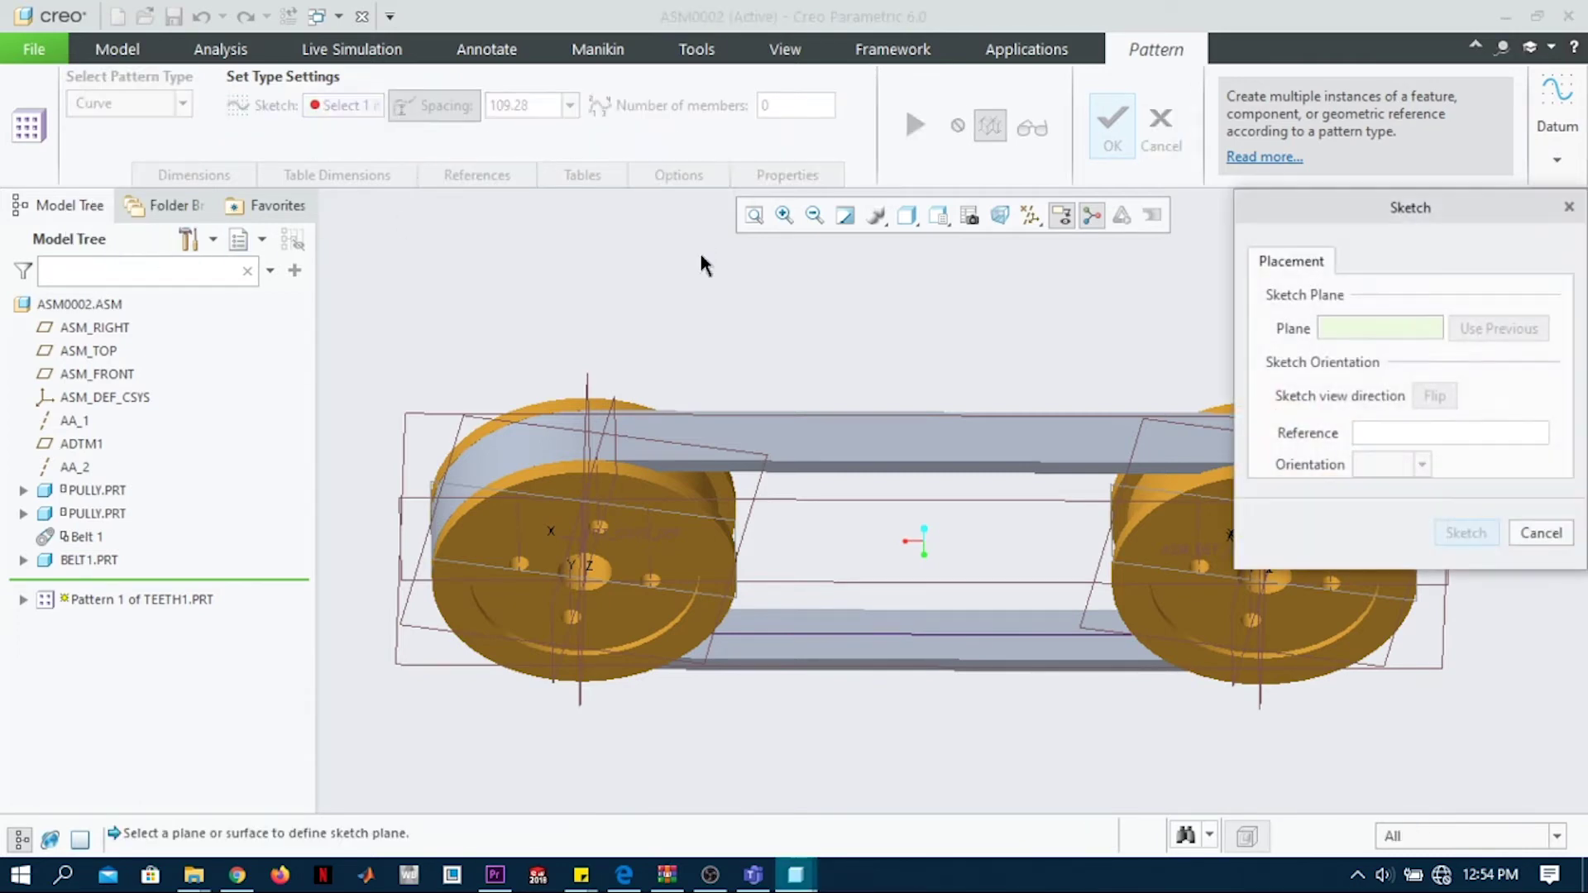
left_click(411, 414)
left_click(1476, 539)
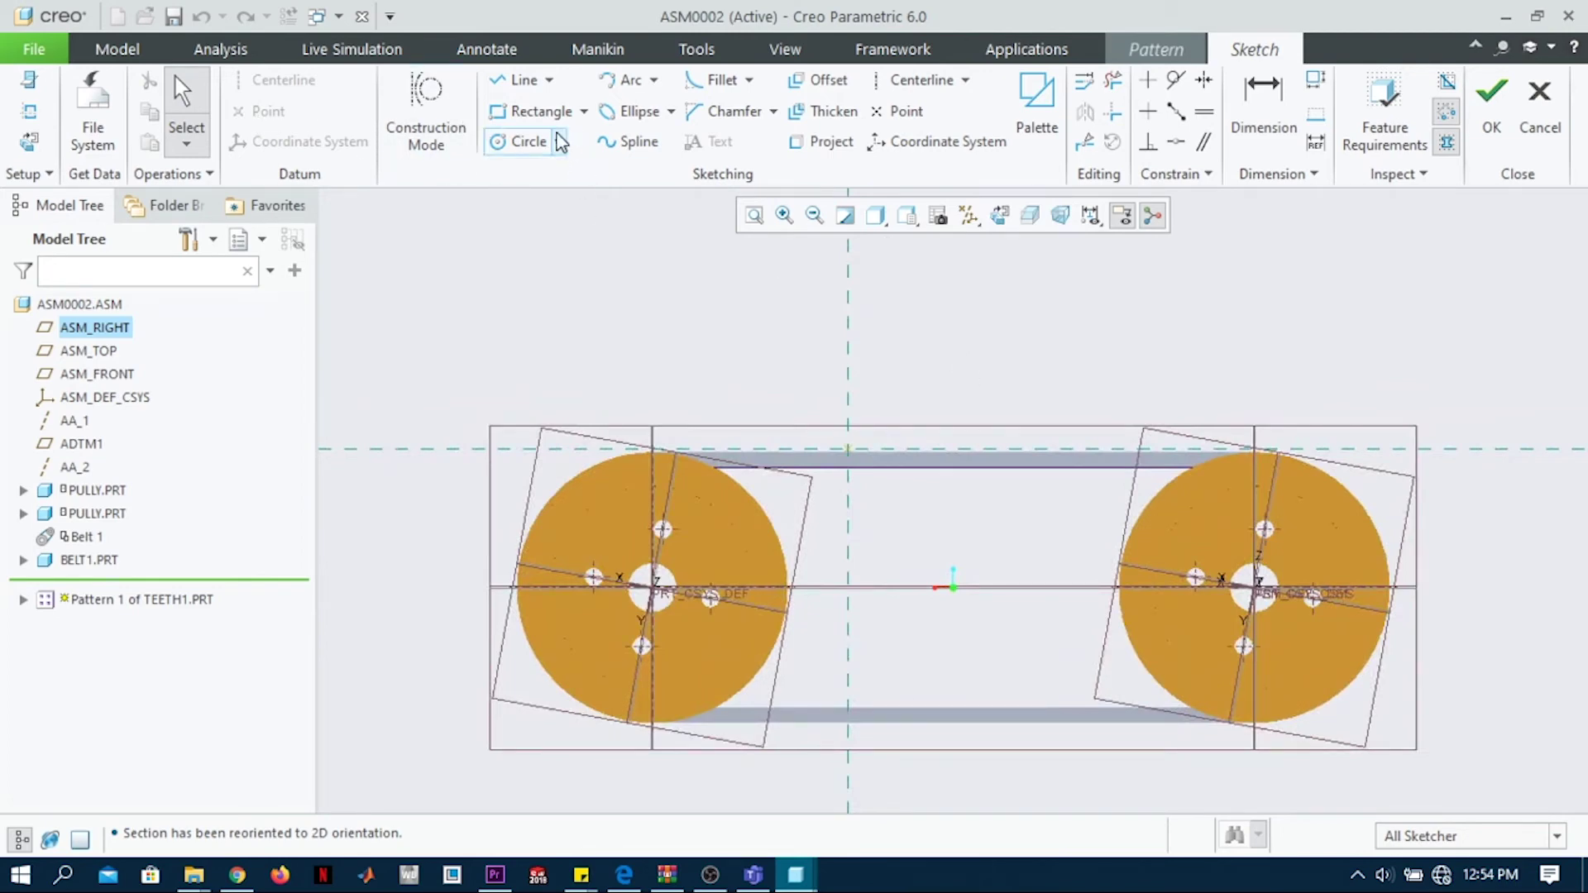
Step: Sketch a circle centred on the left-hand pulley's axis, passing through the pulley's outer rim
left_click(527, 141)
left_click(654, 590)
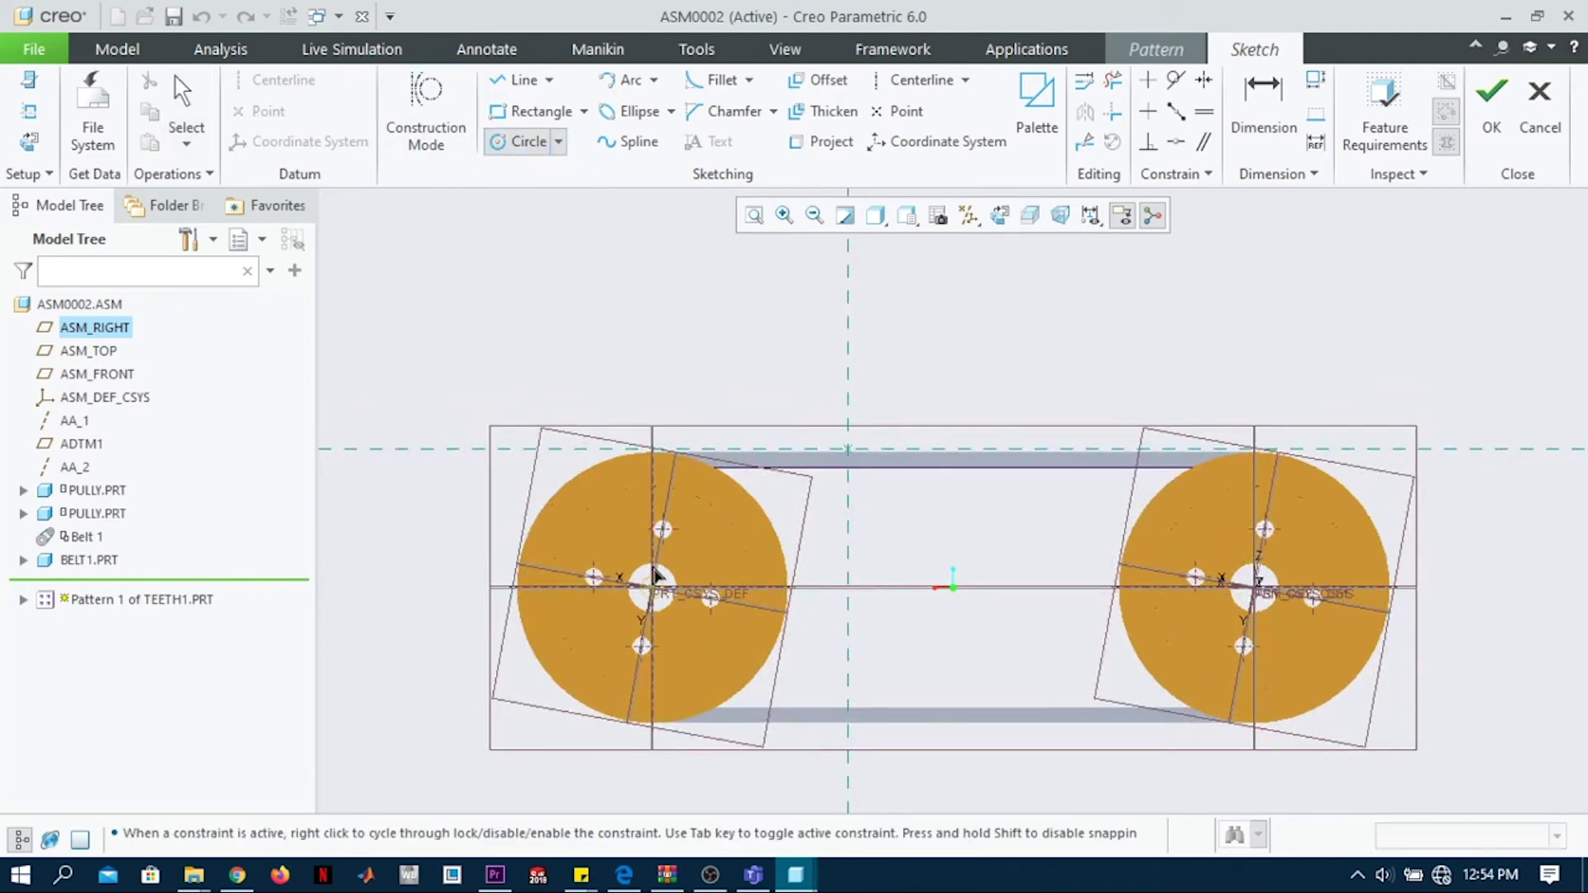
scroll(612, 464, "up", 4)
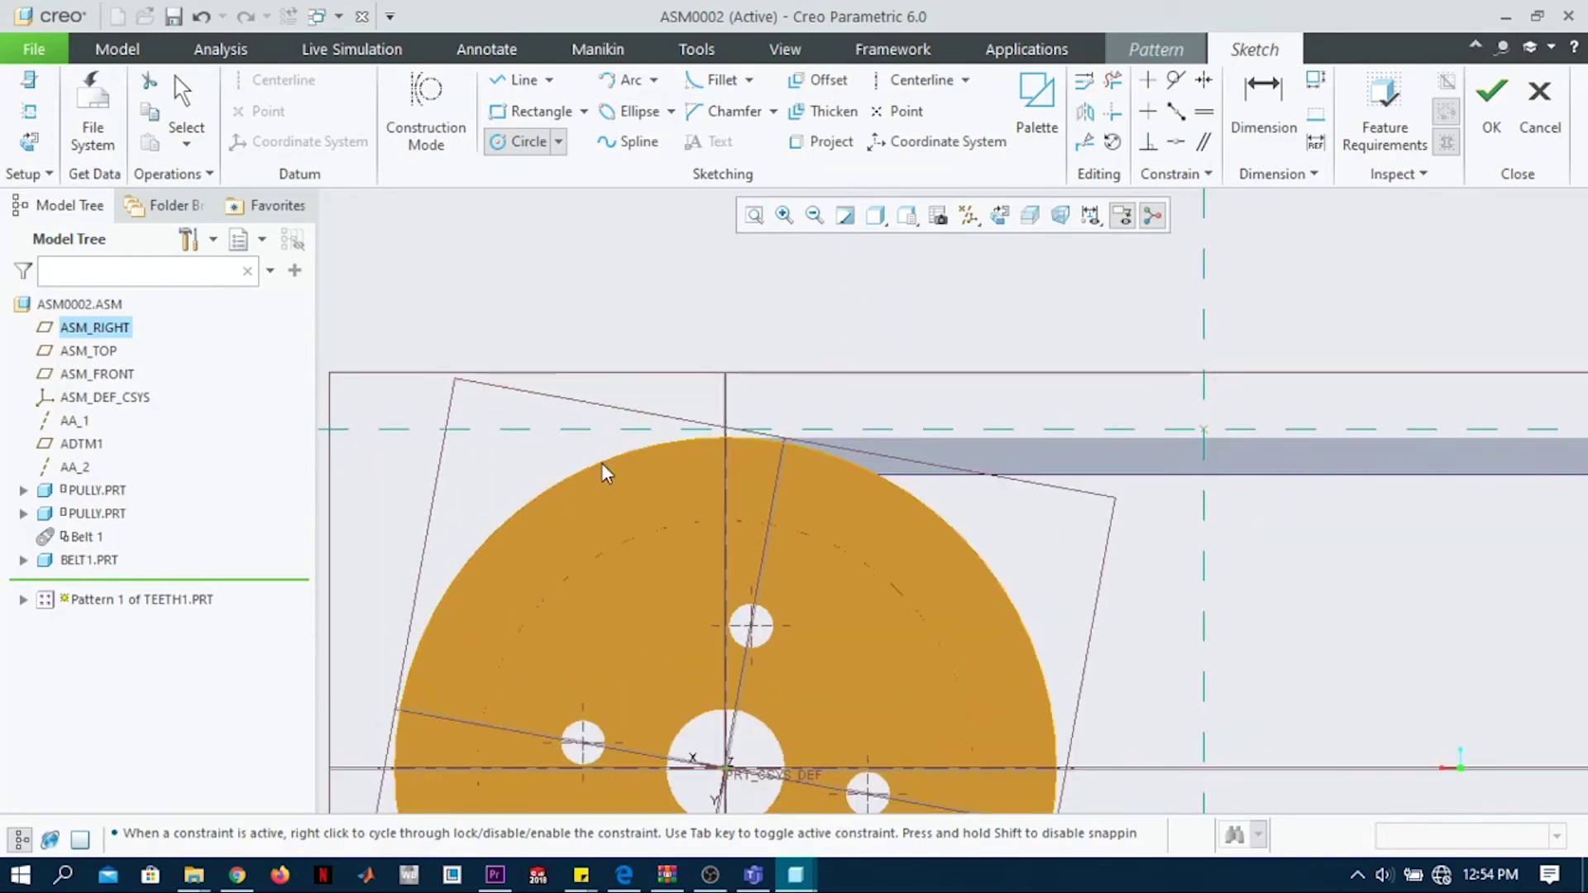
left_click(602, 466)
middle_click(602, 465)
scroll(604, 467, "down", 4)
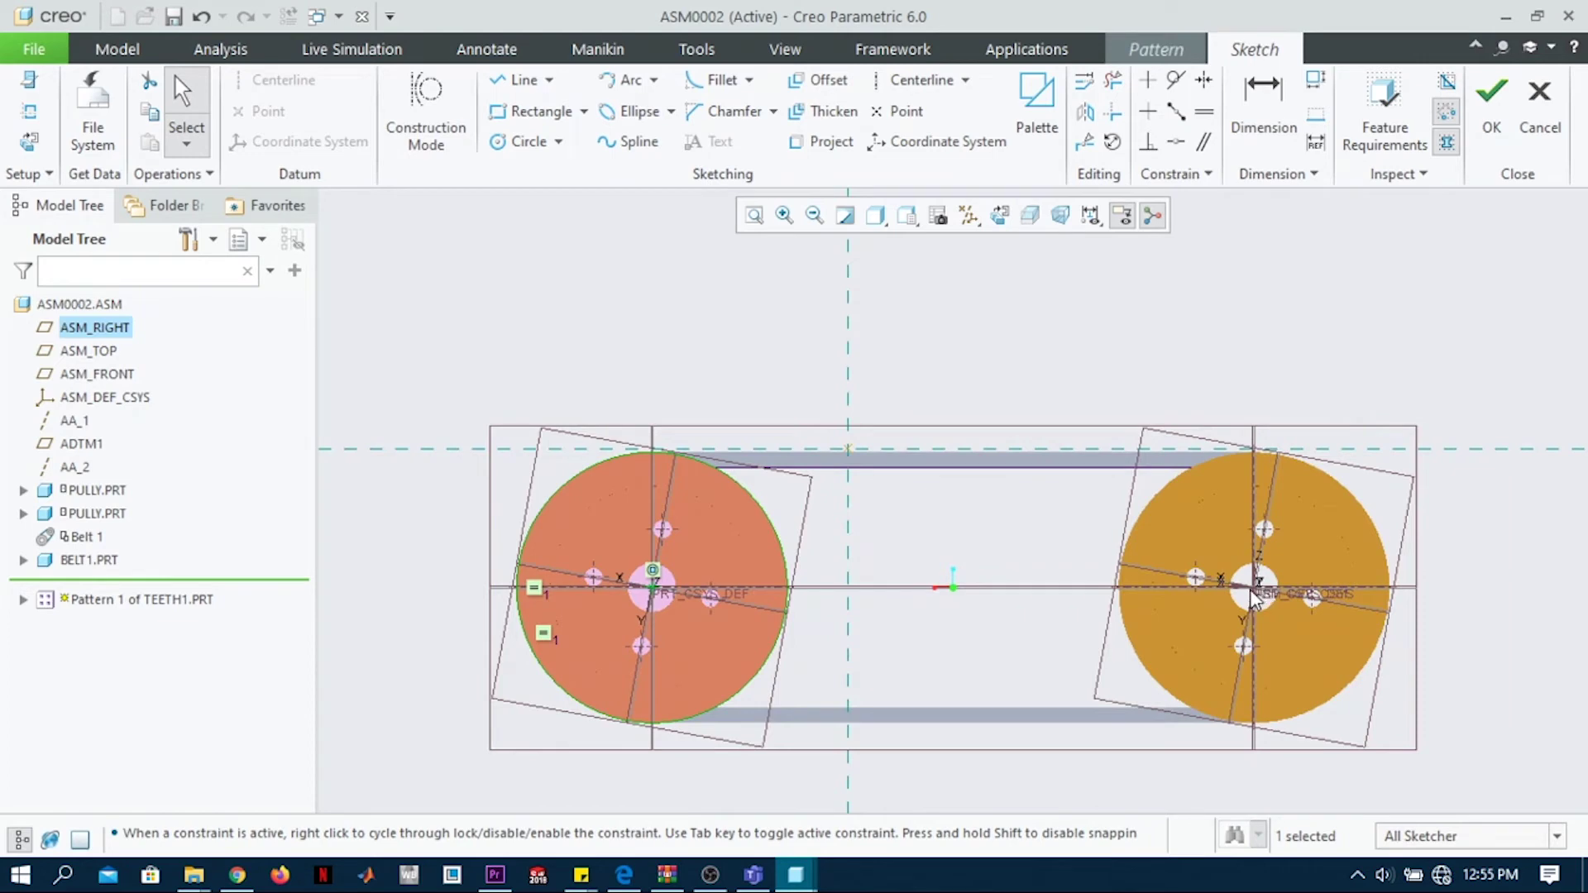
Step: Sketch a circle centred on the right-hand pulley's axis, passing through the pulley's outer rim
left_click(523, 142)
scroll(1259, 581, "down", 5)
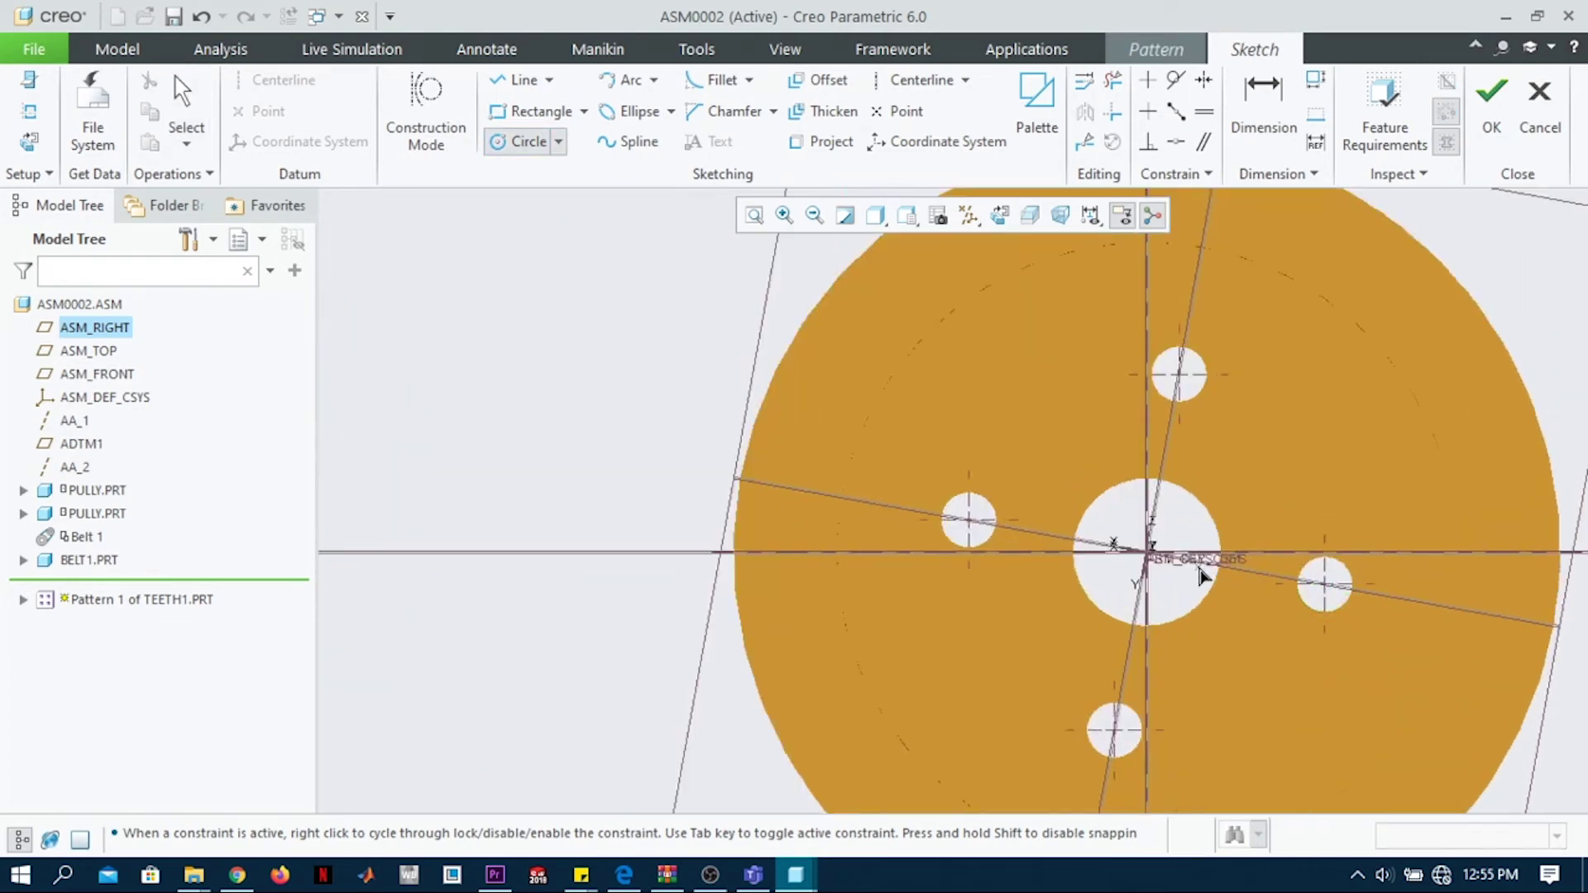
left_click(1151, 553)
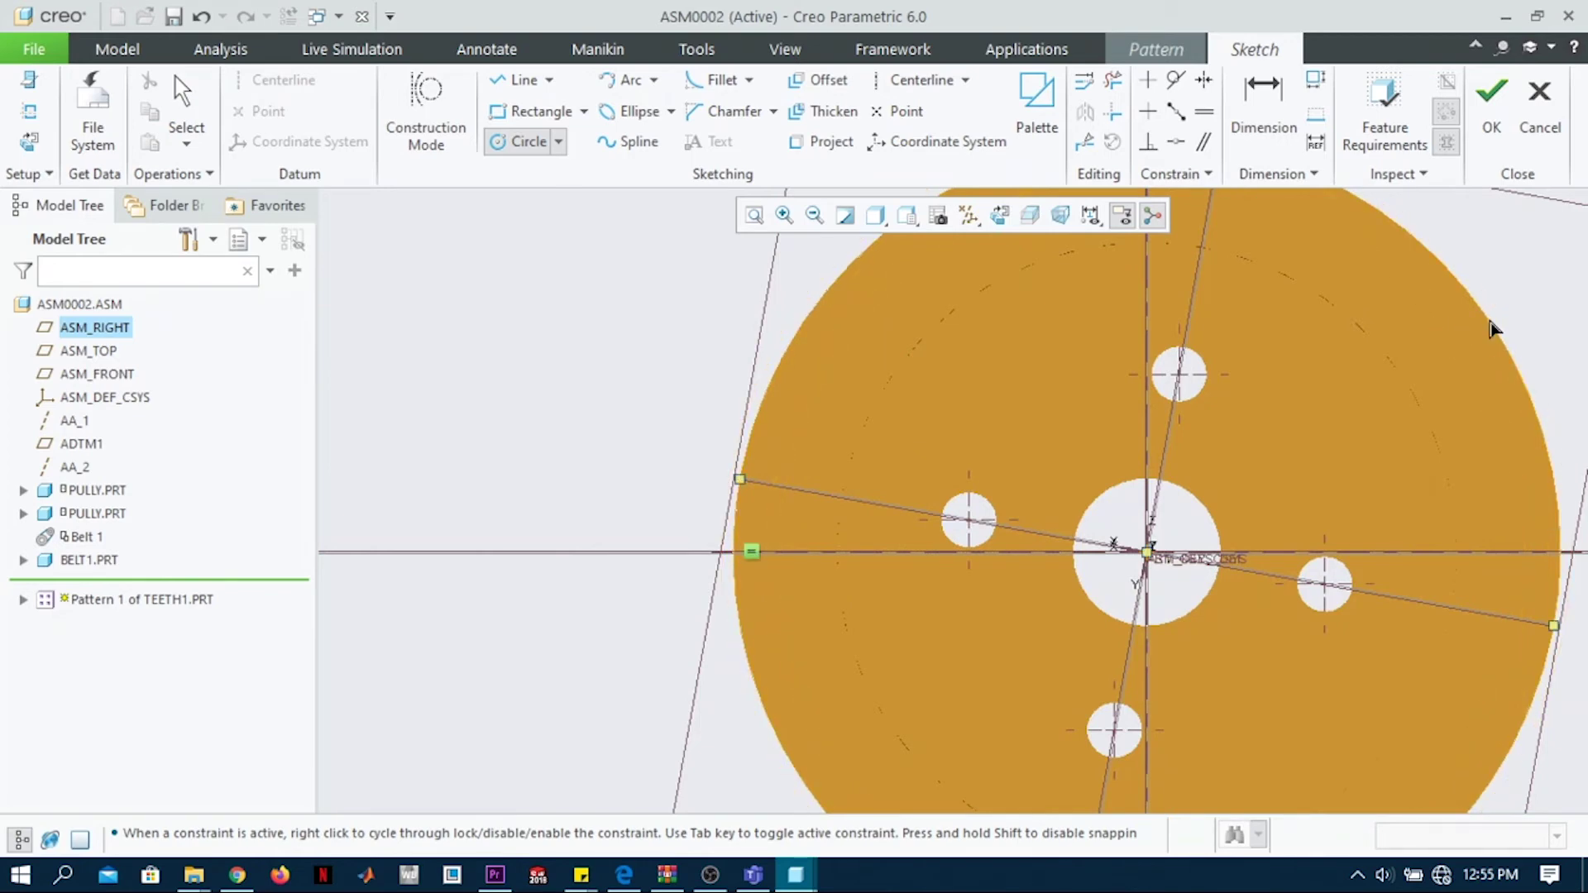
scroll(1491, 329, "up", 6)
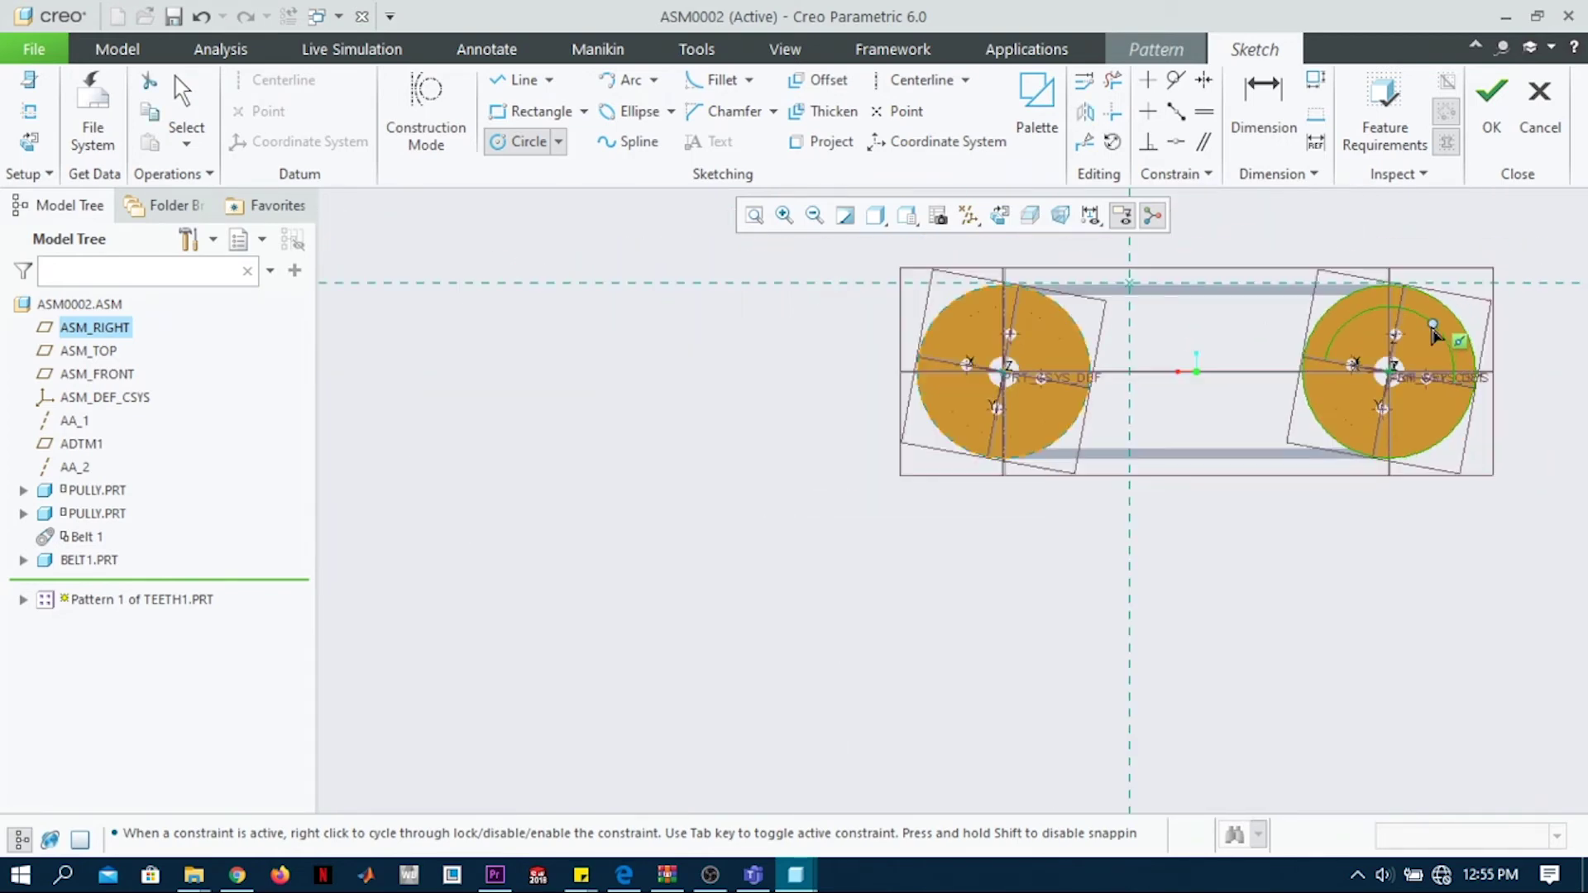
scroll(1340, 256, "up", 3)
scroll(1447, 337, "down", 2)
scroll(1029, 355, "up", 2)
scroll(1178, 323, "down", 1)
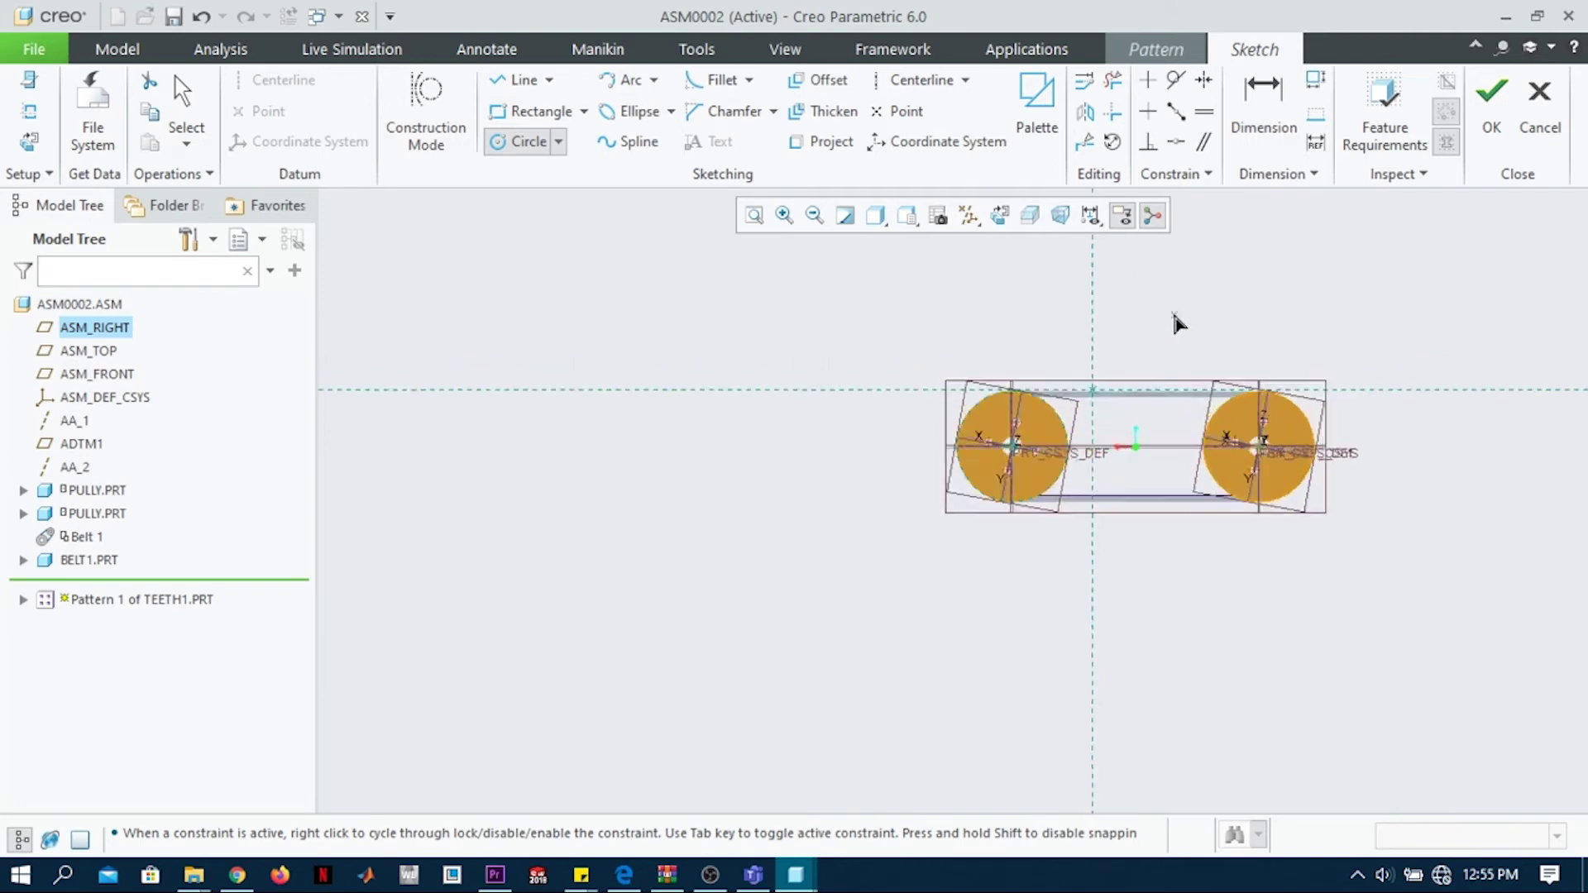
scroll(1178, 323, "down", 1)
scroll(1436, 419, "down", 2)
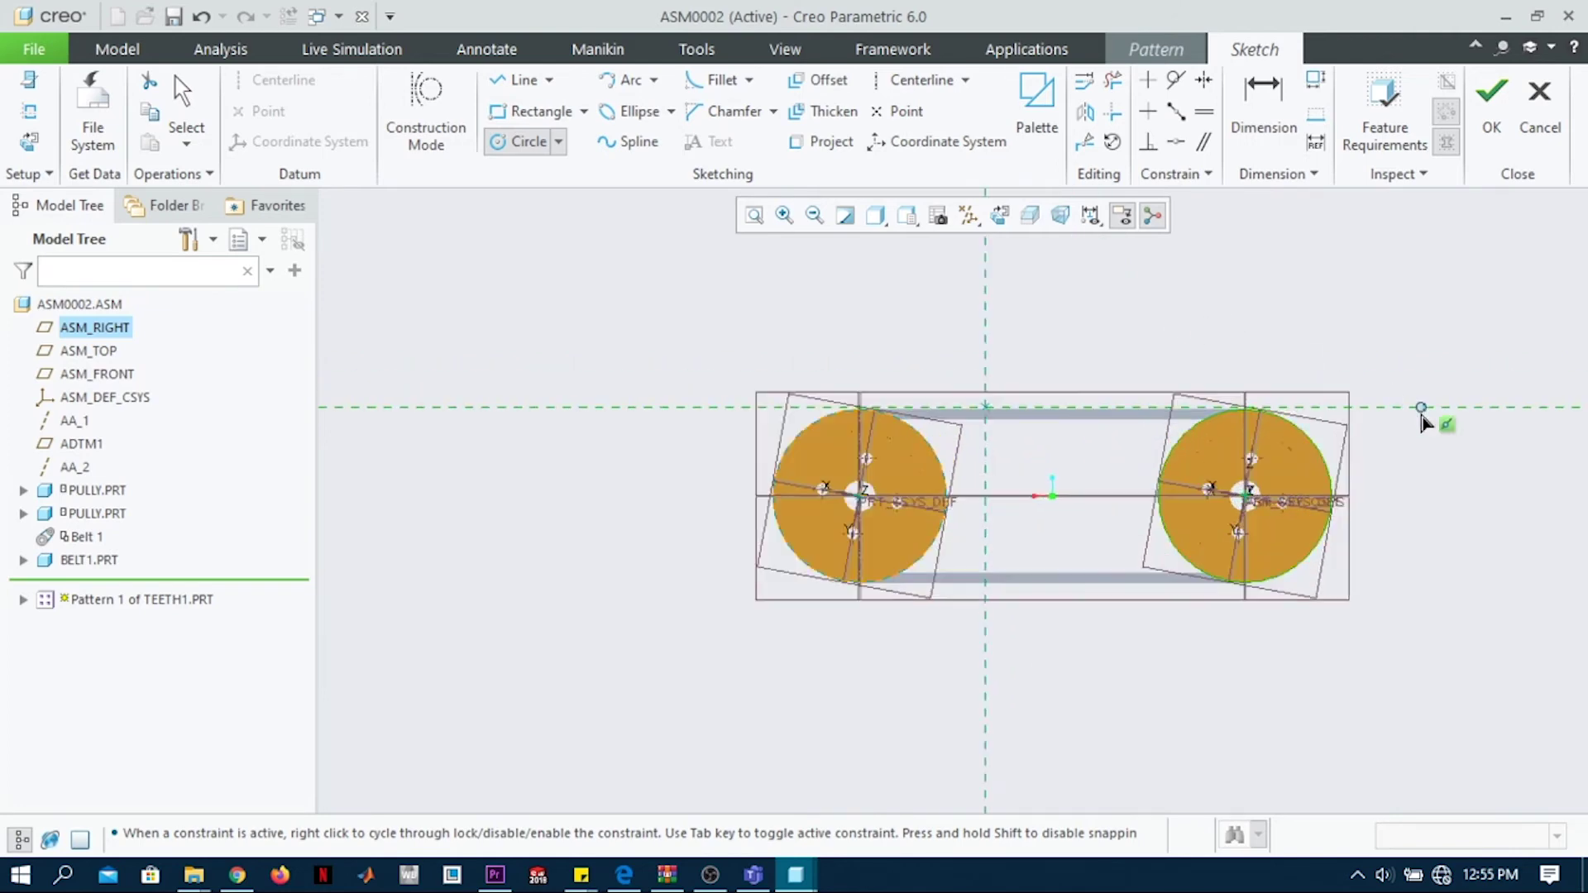
Step: Sketch two separate horizontal lines spanning the belt's length, one above and one below both pulleys
left_click(507, 85)
left_click(675, 355)
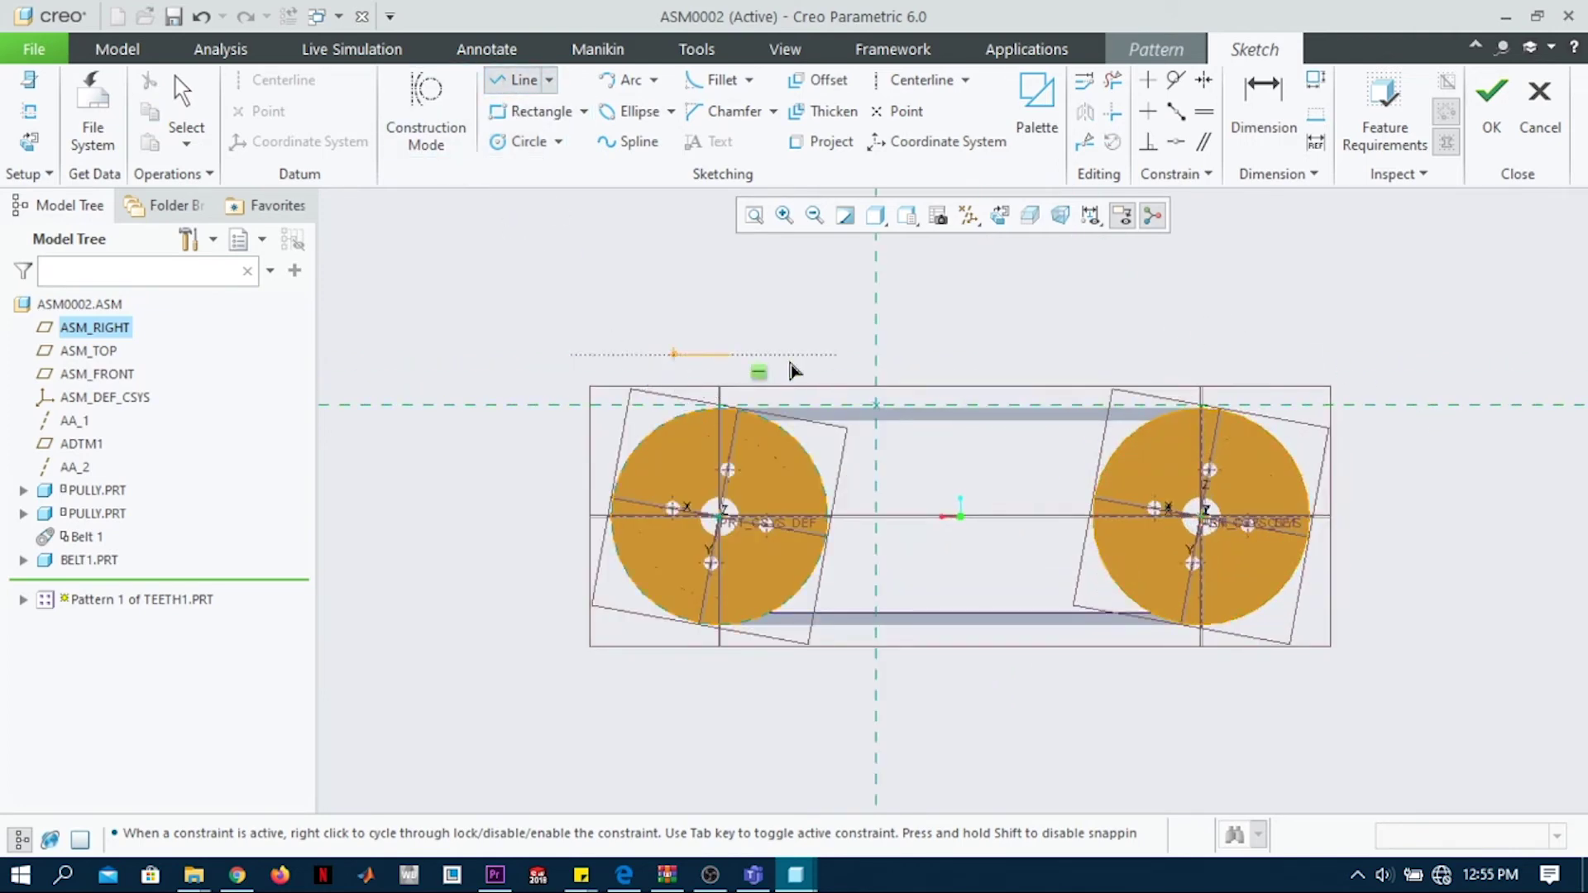
left_click(1354, 355)
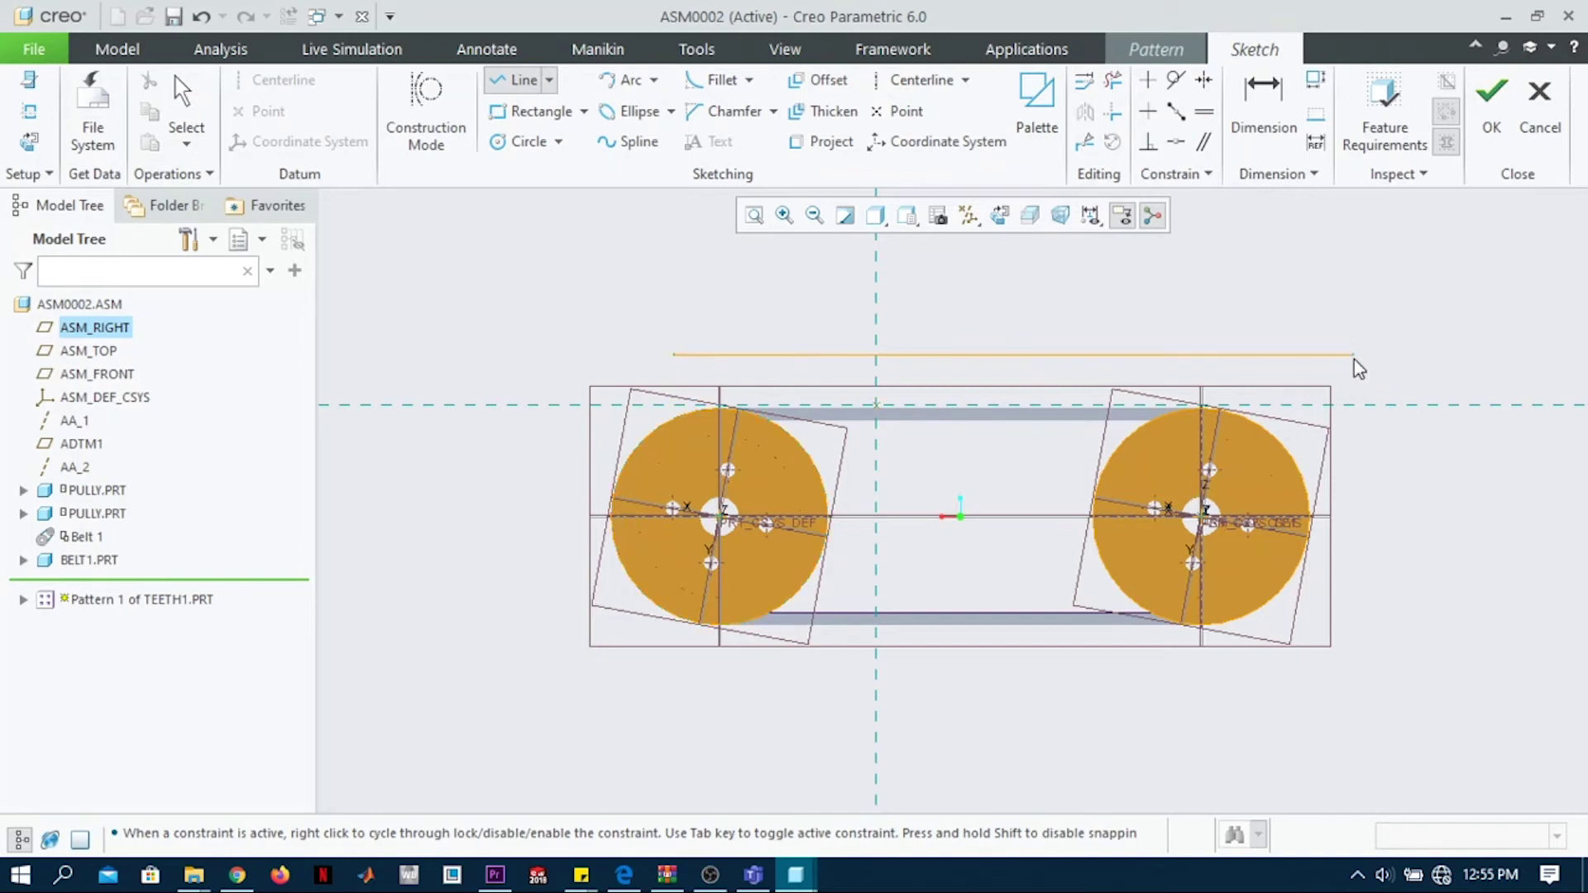
middle_click(1365, 702)
left_click(1355, 694)
left_click(578, 695)
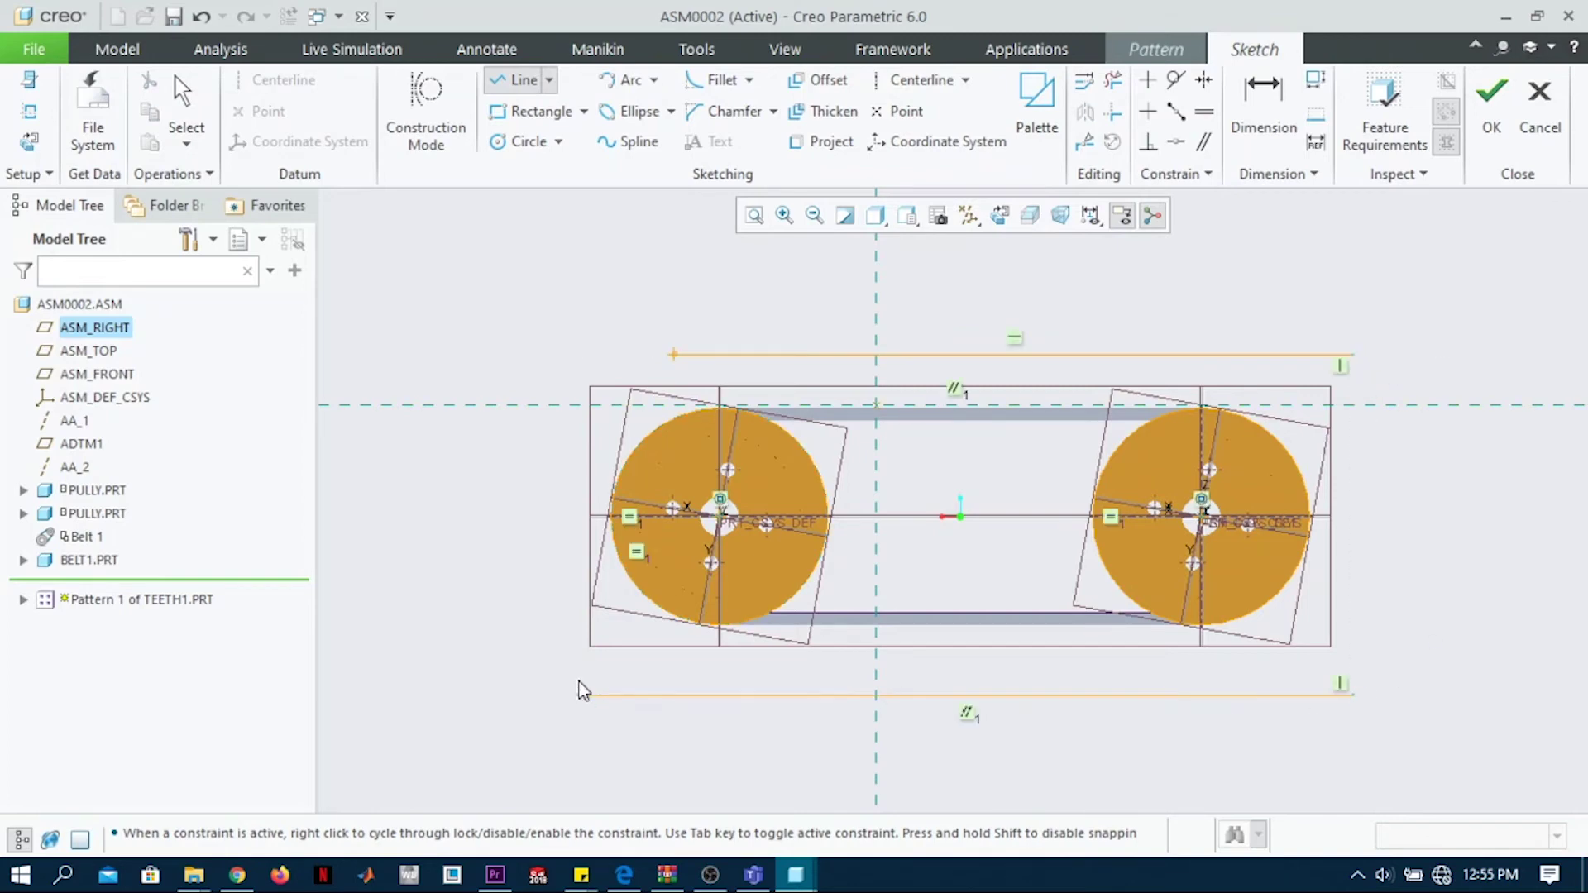
middle_click(579, 693)
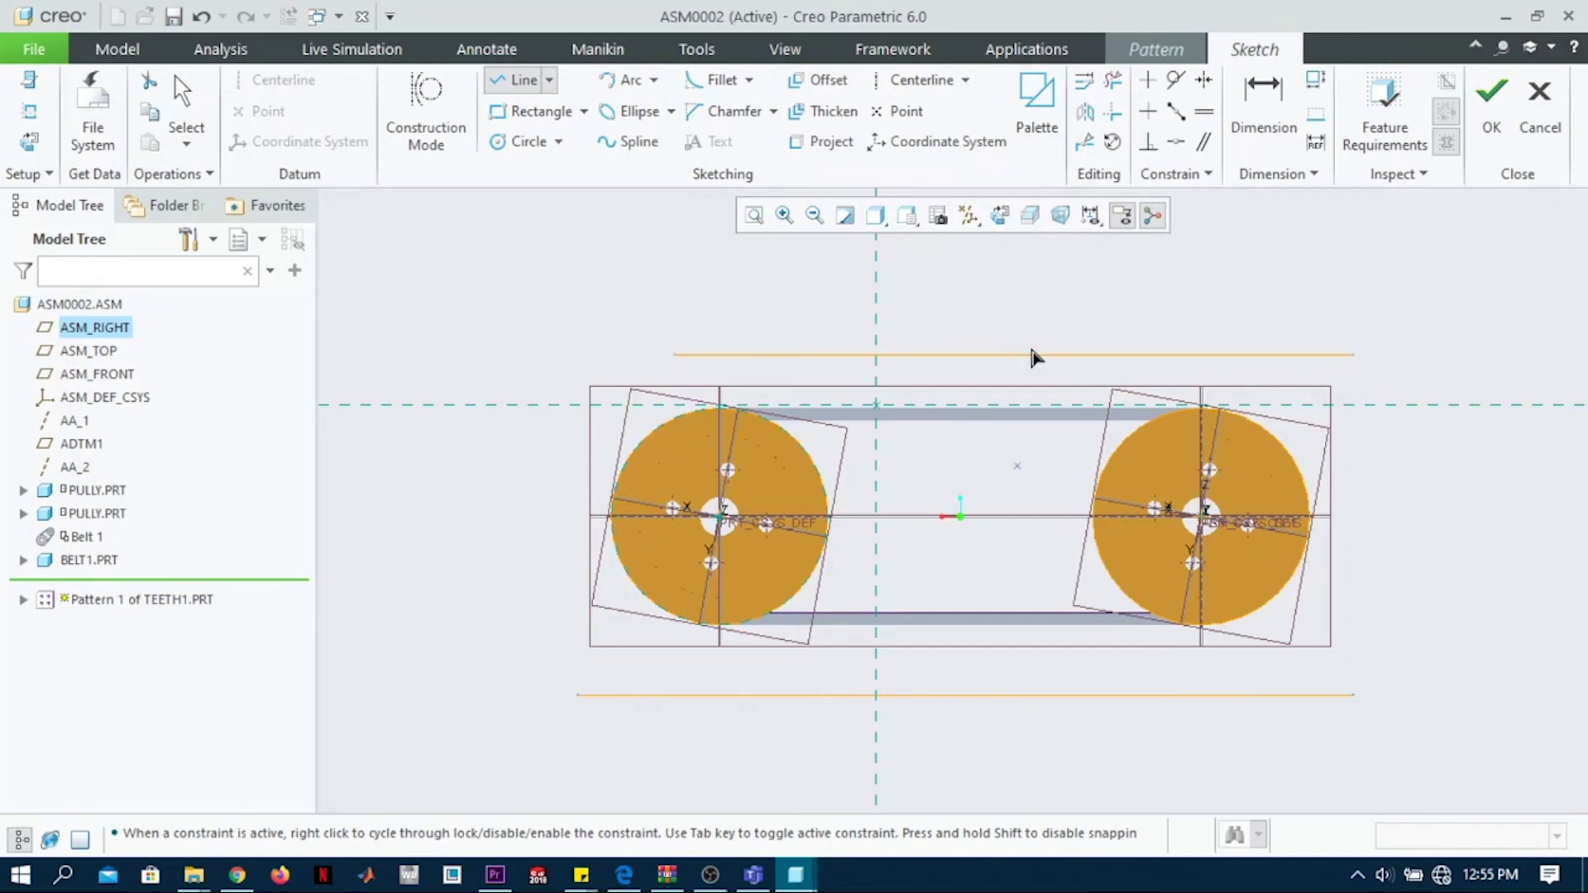
Step: Constrain the upper and the lower horizontal line tangent to the circle on the left-hand pulley
left_click(1174, 79)
scroll(739, 400, "down", 2)
scroll(695, 410, "down", 1)
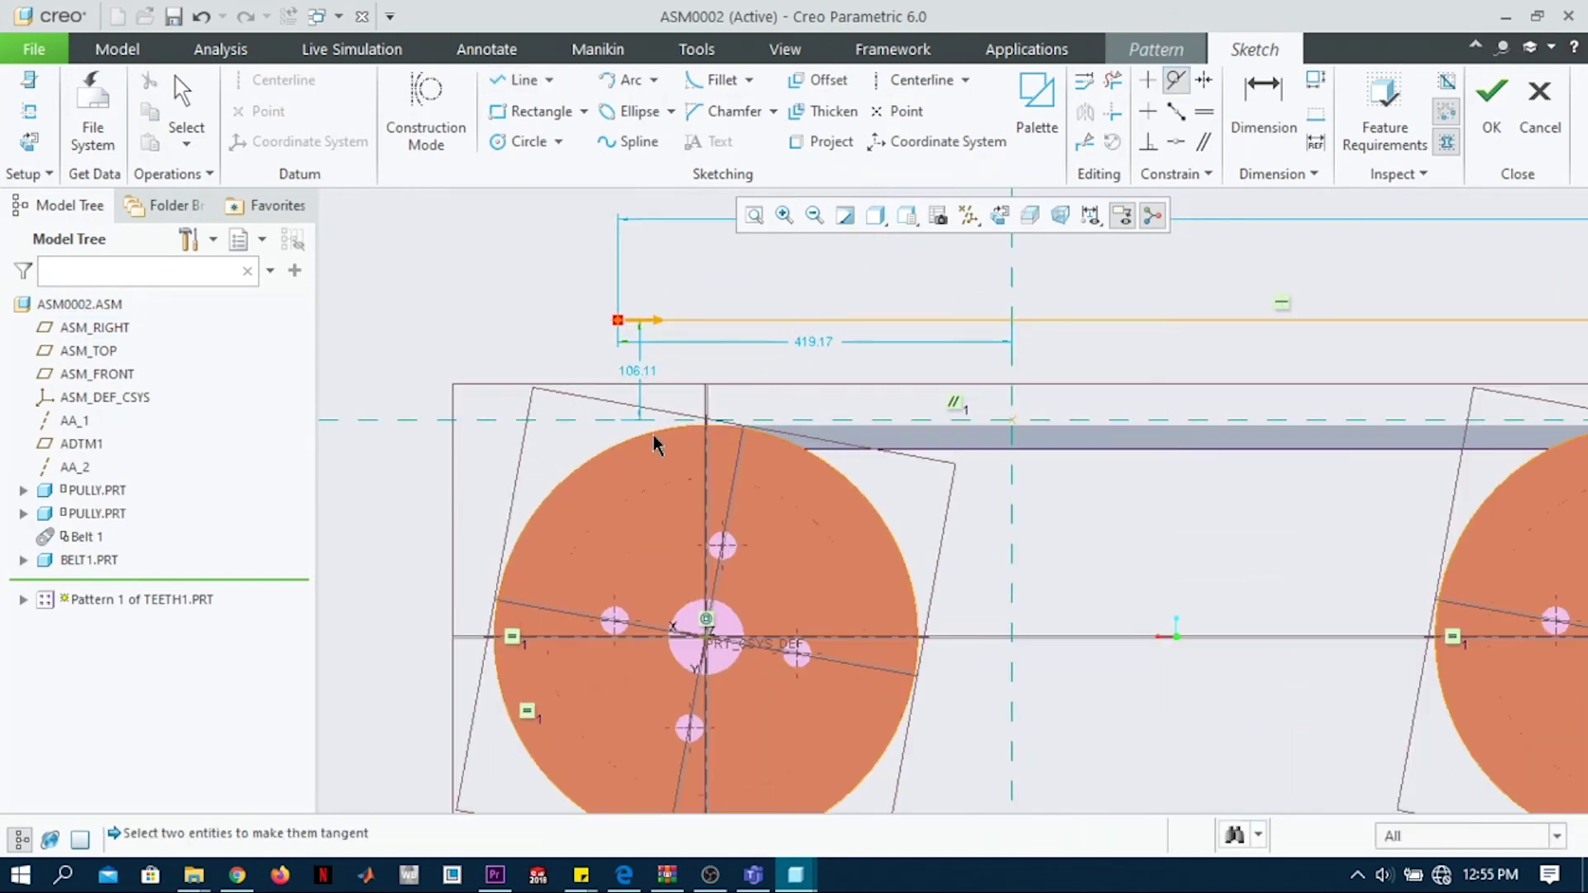
left_click(654, 445)
left_click(726, 328)
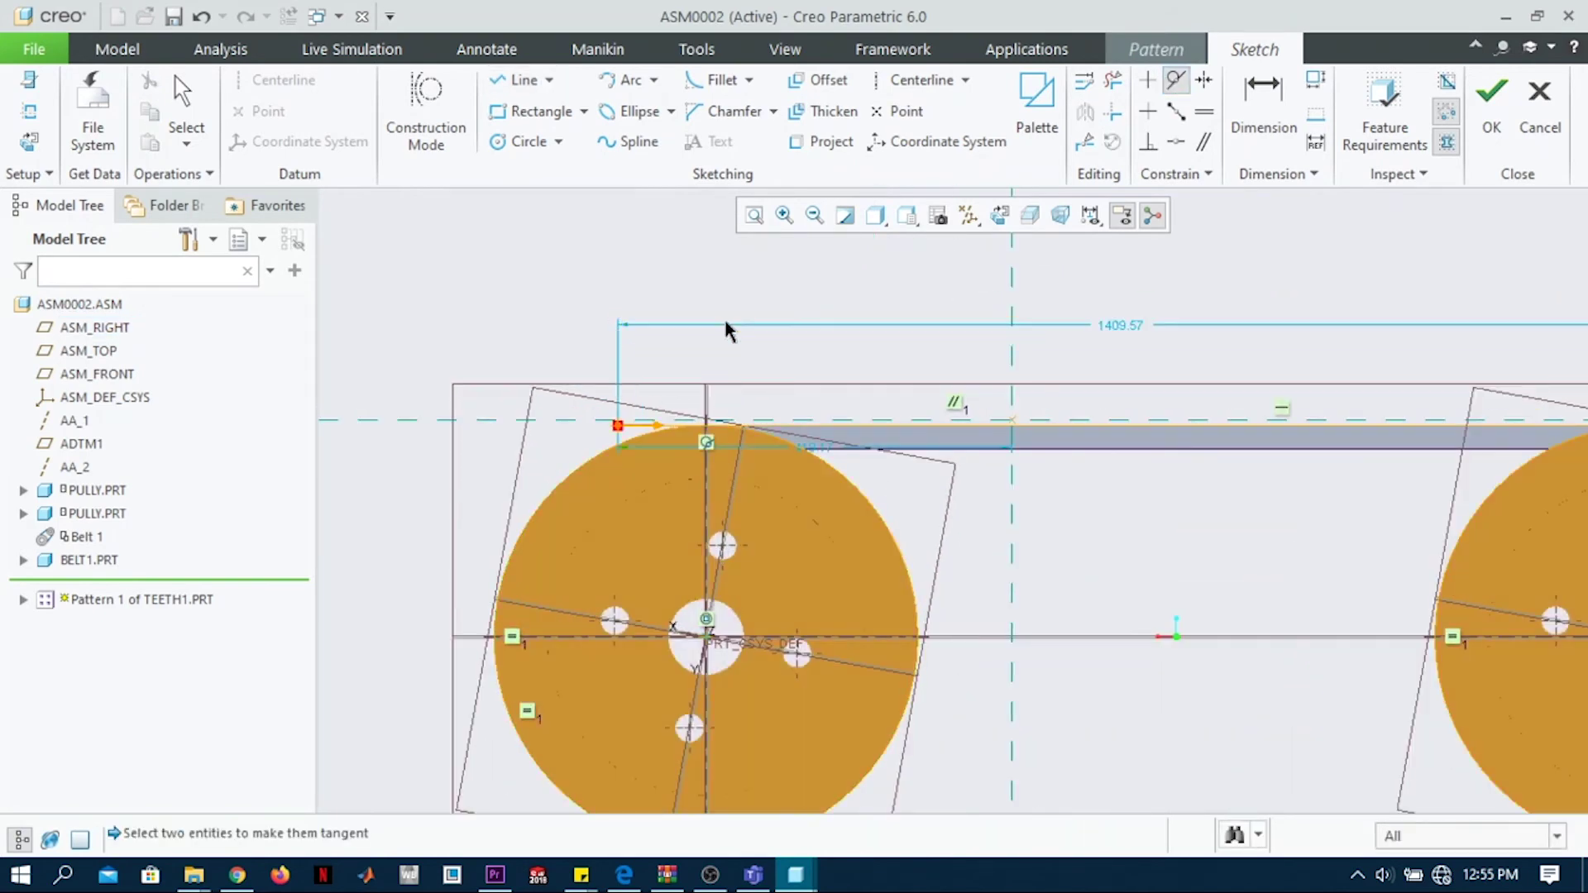
scroll(726, 329, "up", 3)
left_click(823, 593)
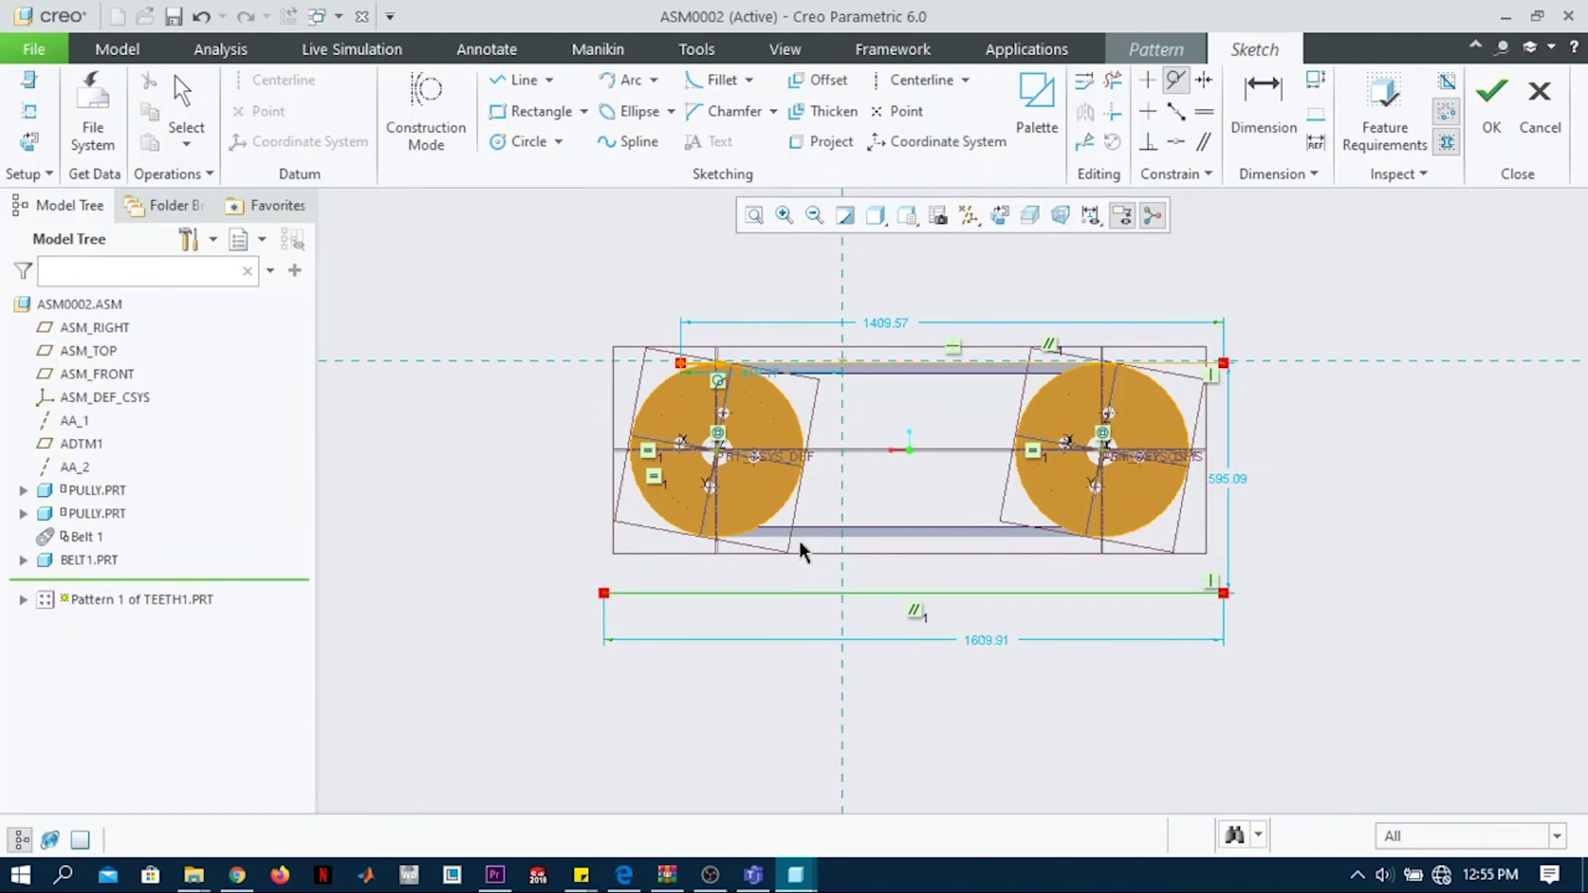
left_click(675, 528)
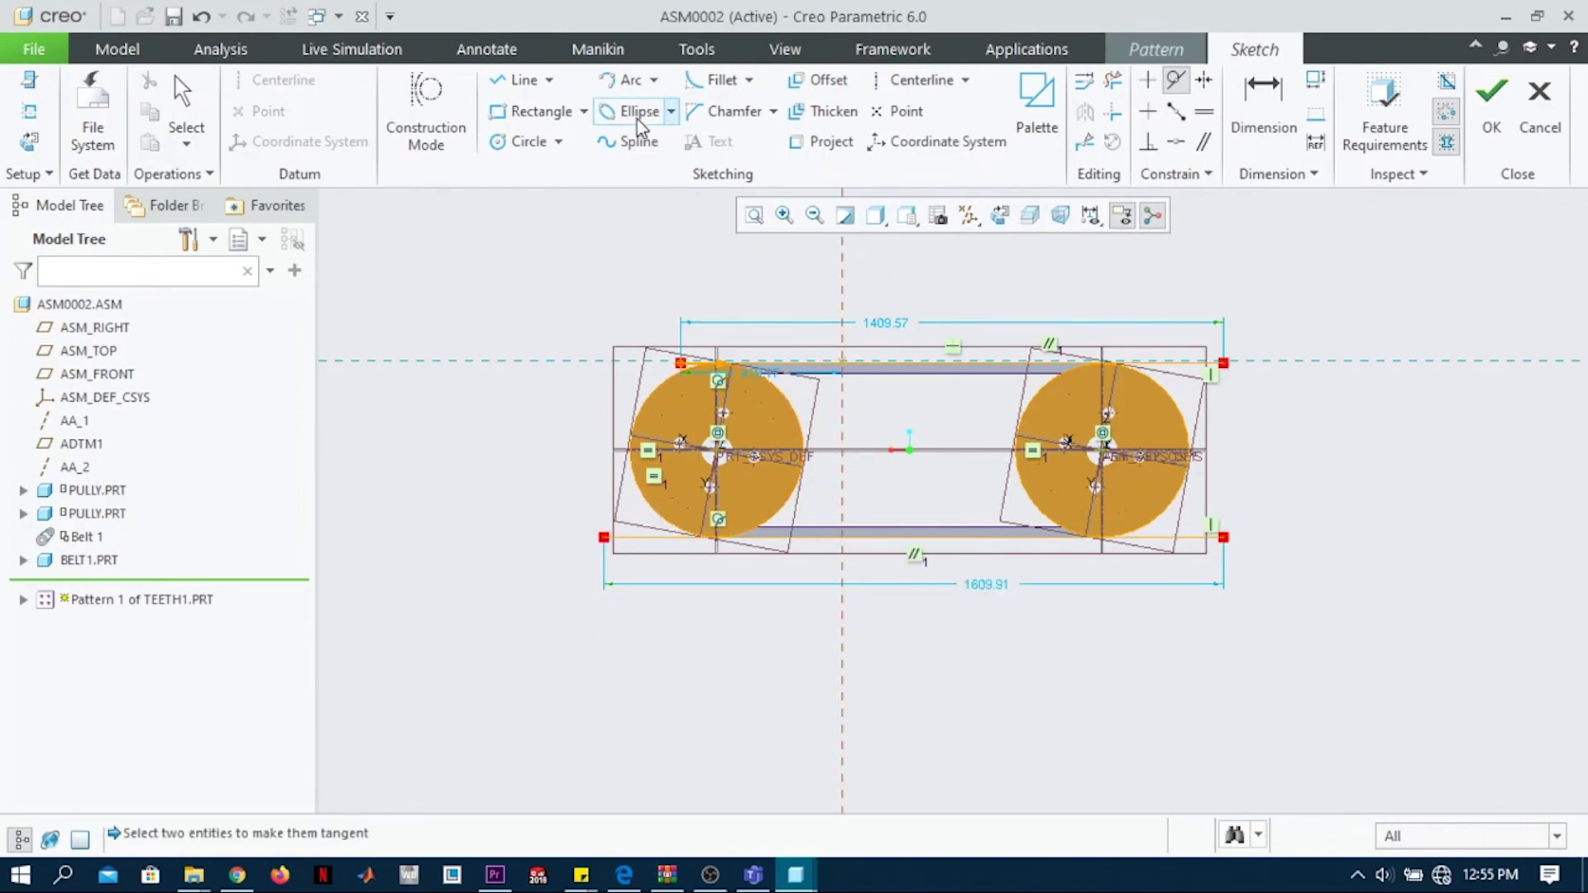
Step: Trim the line ends extending past the right-hand pulley and the inner halves of both circles
left_click(1113, 79)
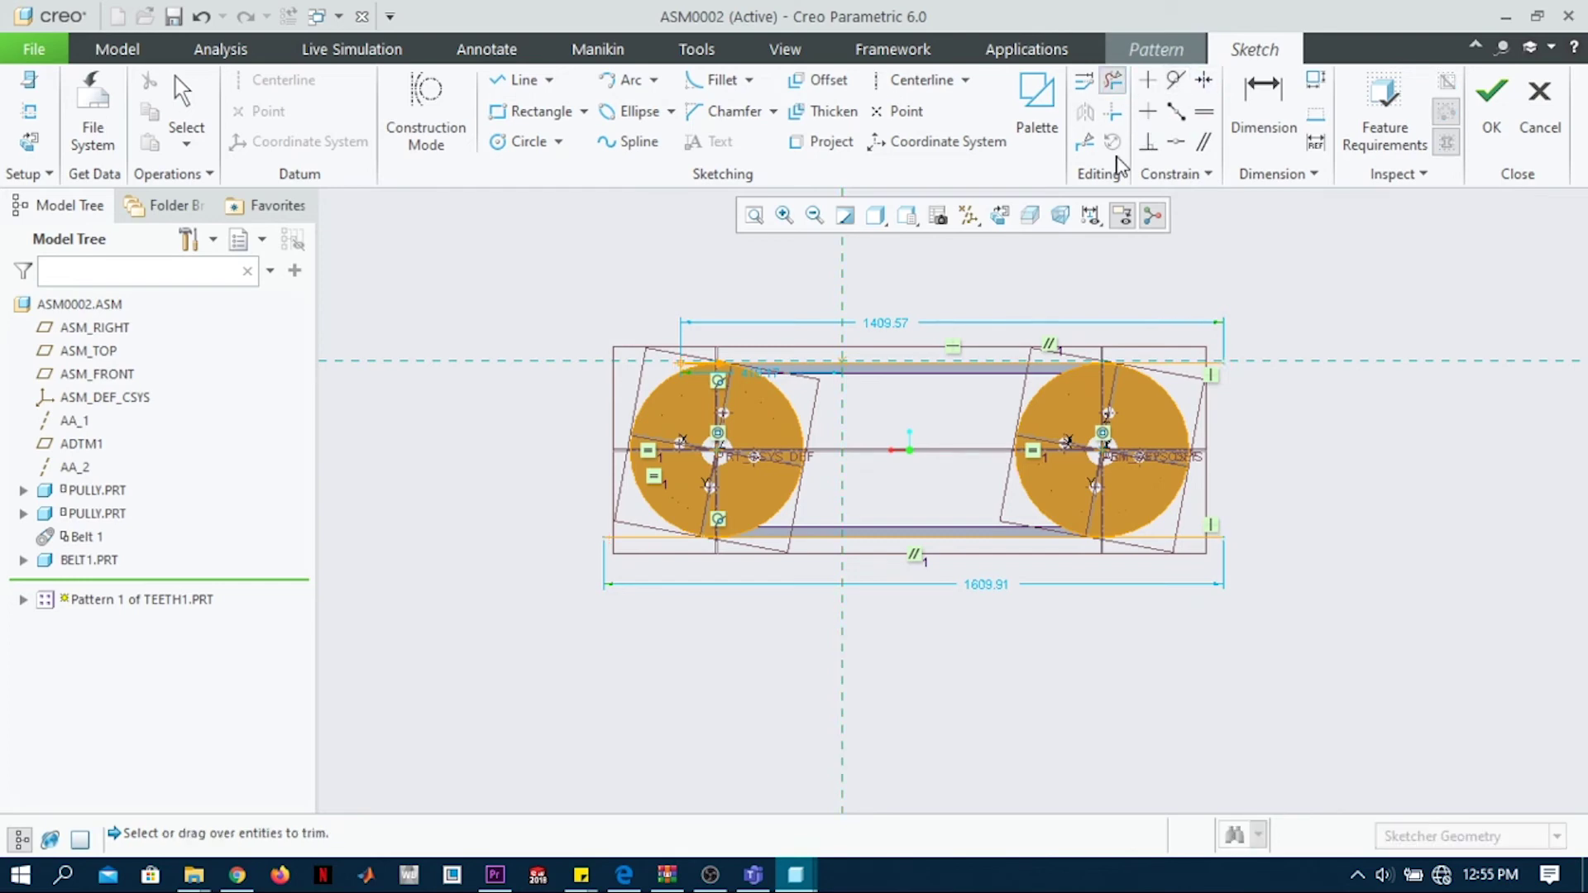
mouse_move(1198, 319)
left_mouse_down()
mouse_move(1234, 506)
mouse_move(1216, 549)
left_mouse_up()
mouse_move(1029, 471)
left_mouse_down()
mouse_move(999, 492)
mouse_move(1002, 457)
left_mouse_up()
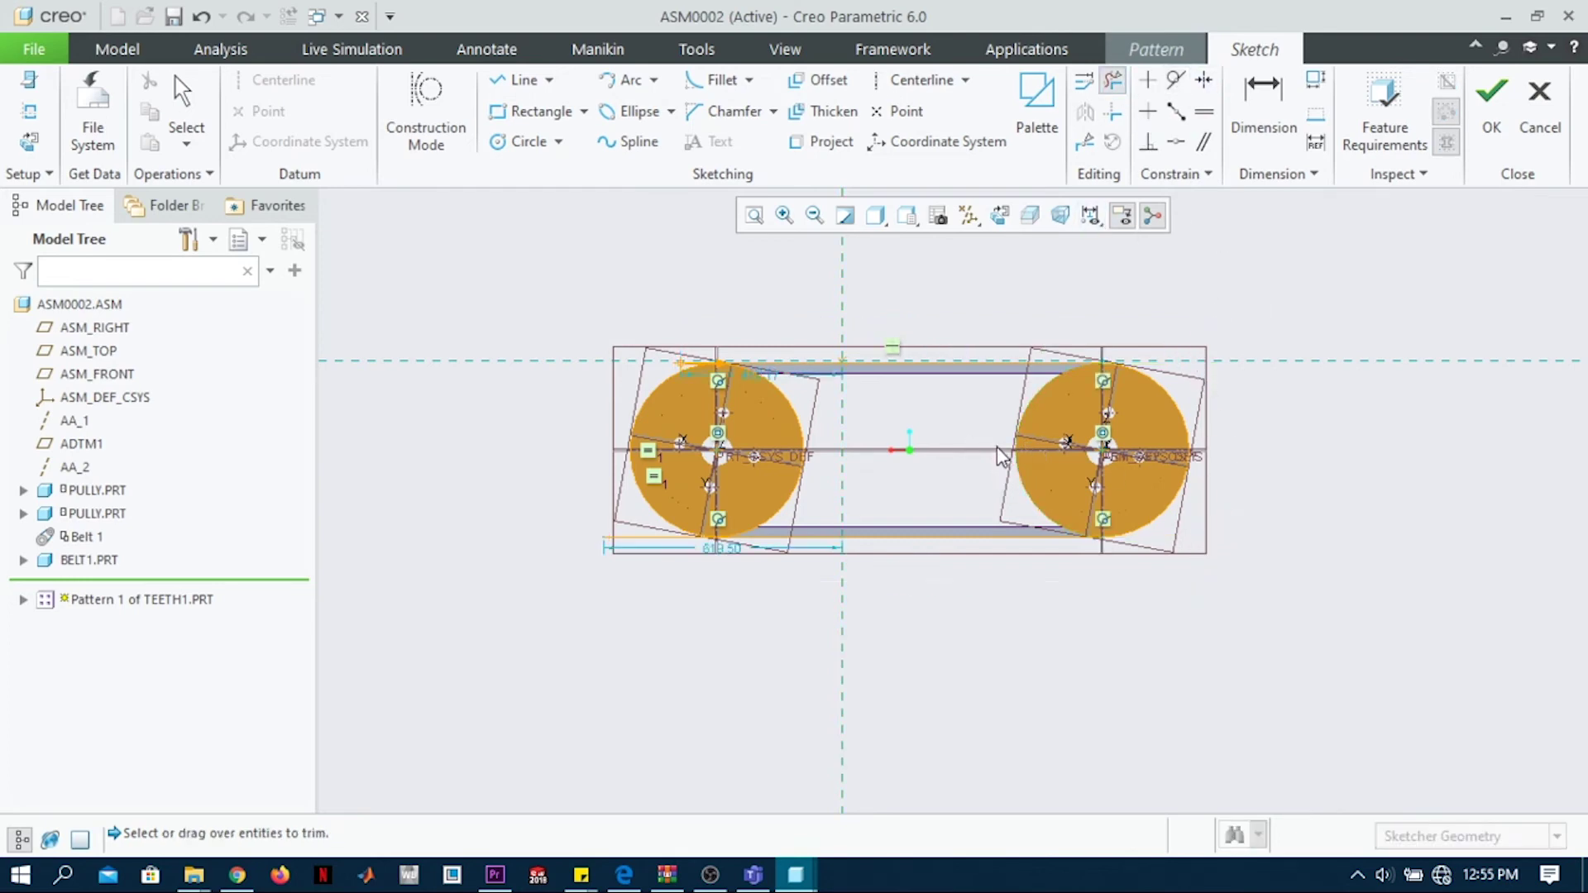
left_click_drag(765, 431, 830, 433)
Step: Examine the trimmed belt profile where the lines meet the arcs at both pulleys for leftover segments
scroll(703, 533, "up", 10)
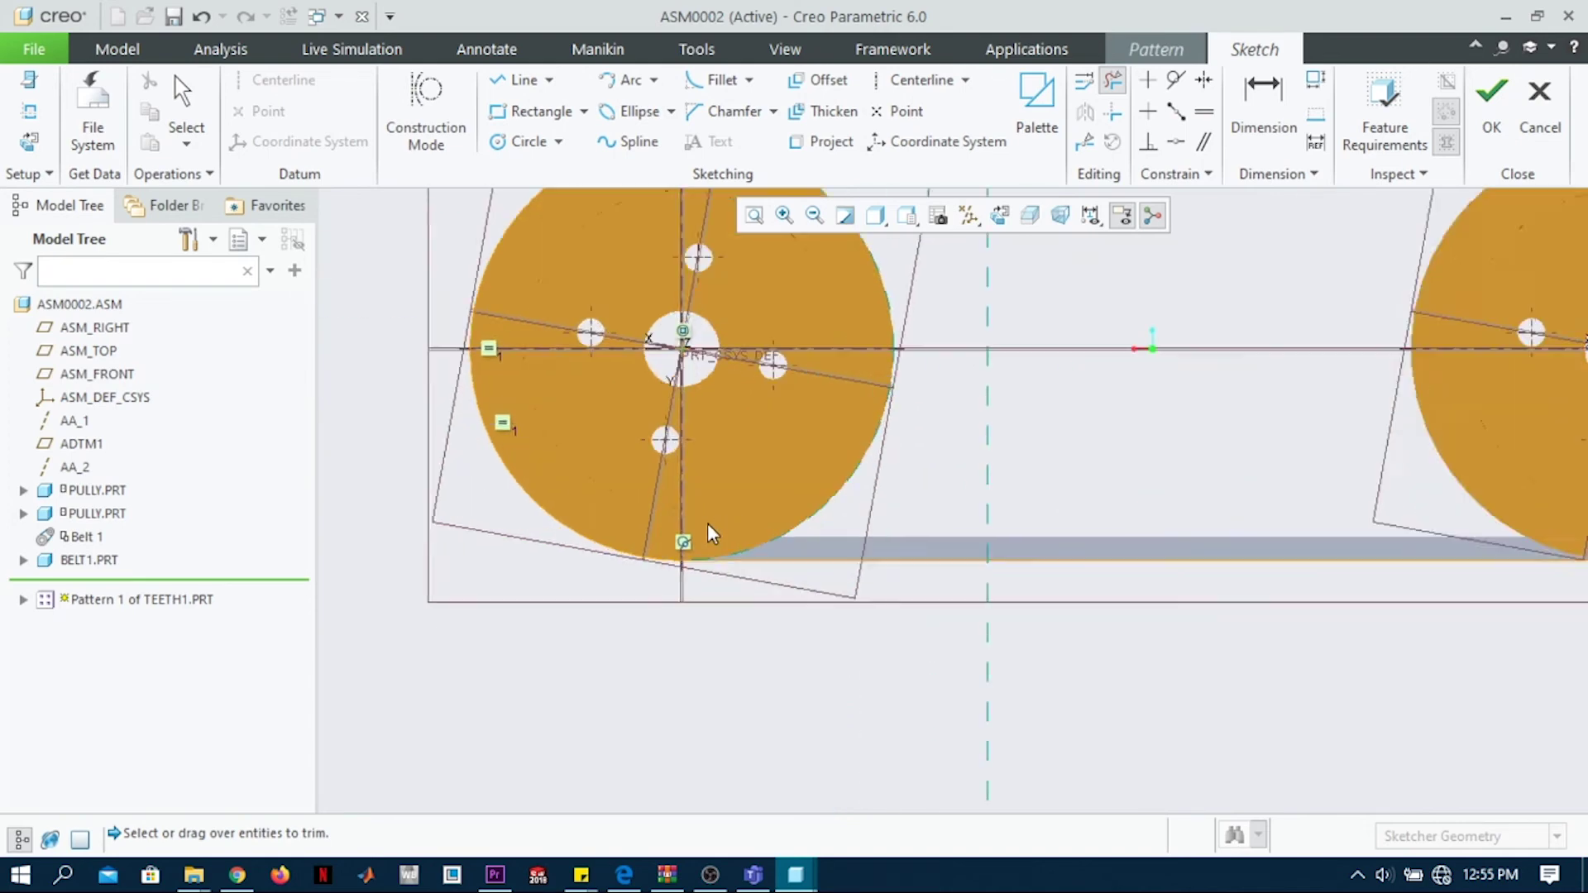
scroll(689, 539, "down", 10)
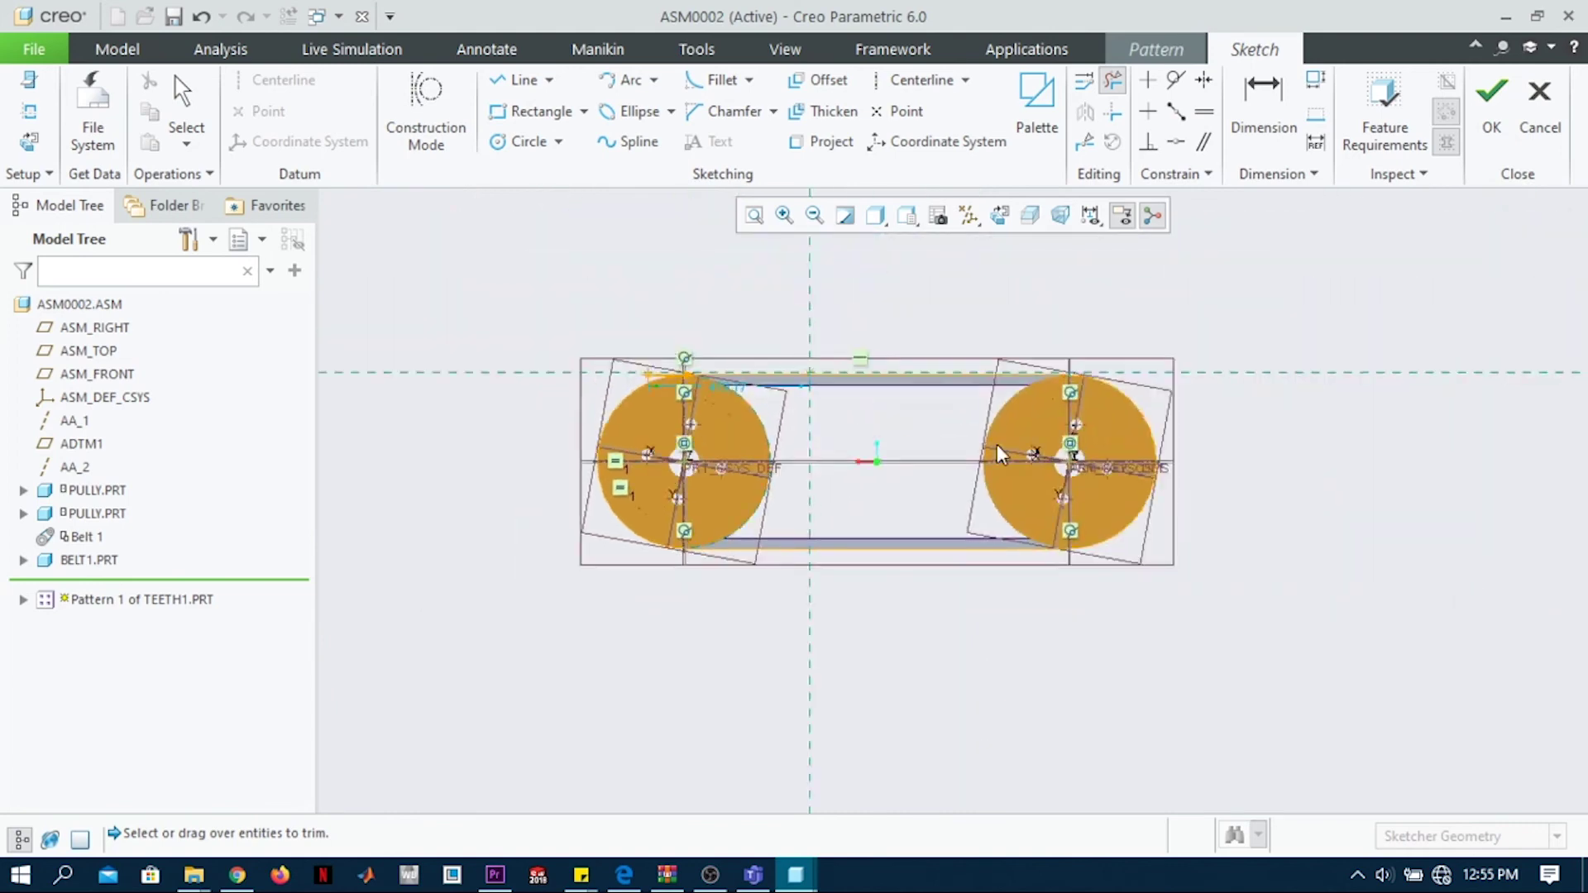
scroll(1158, 285, "up", 10)
scroll(1158, 286, "down", 6)
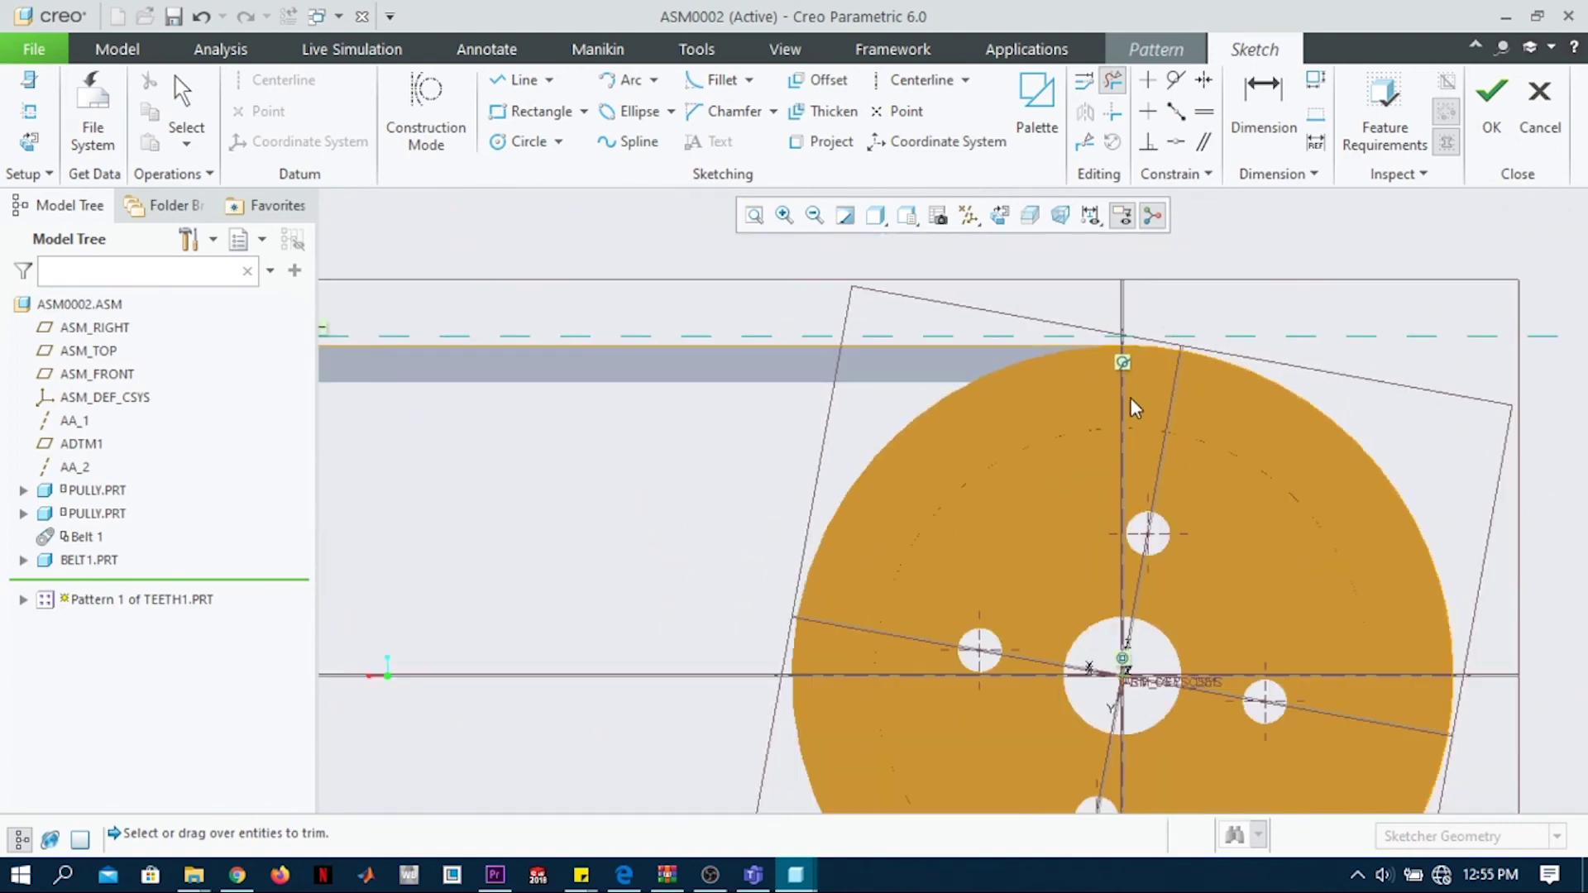
scroll(500, 496, "up", 5)
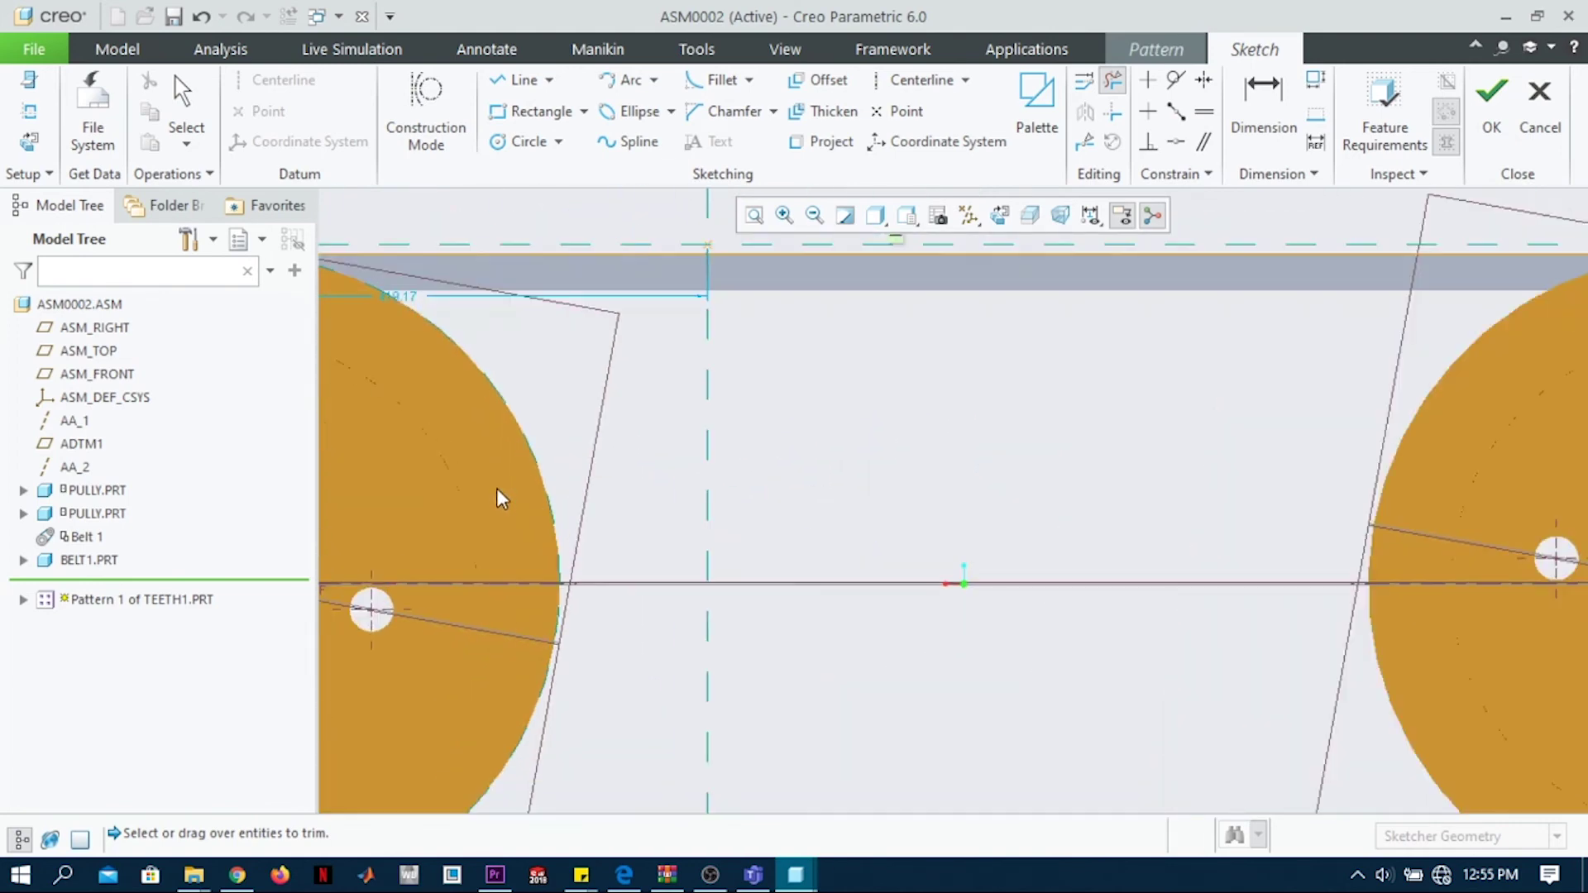
scroll(499, 496, "down", 7)
scroll(408, 354, "down", 4)
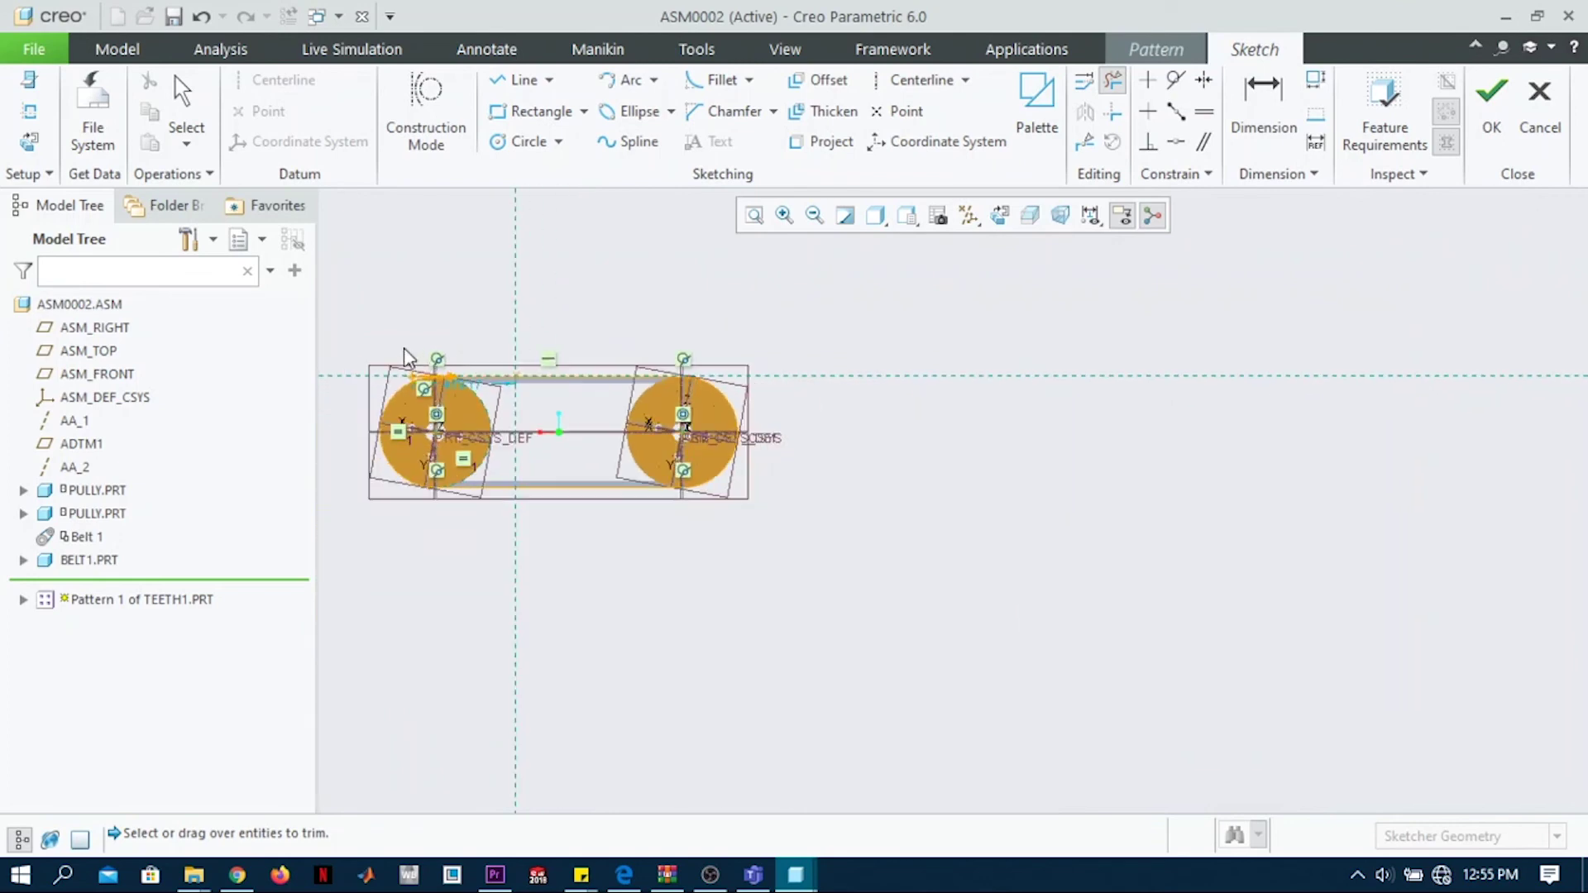
scroll(347, 344, "up", 6)
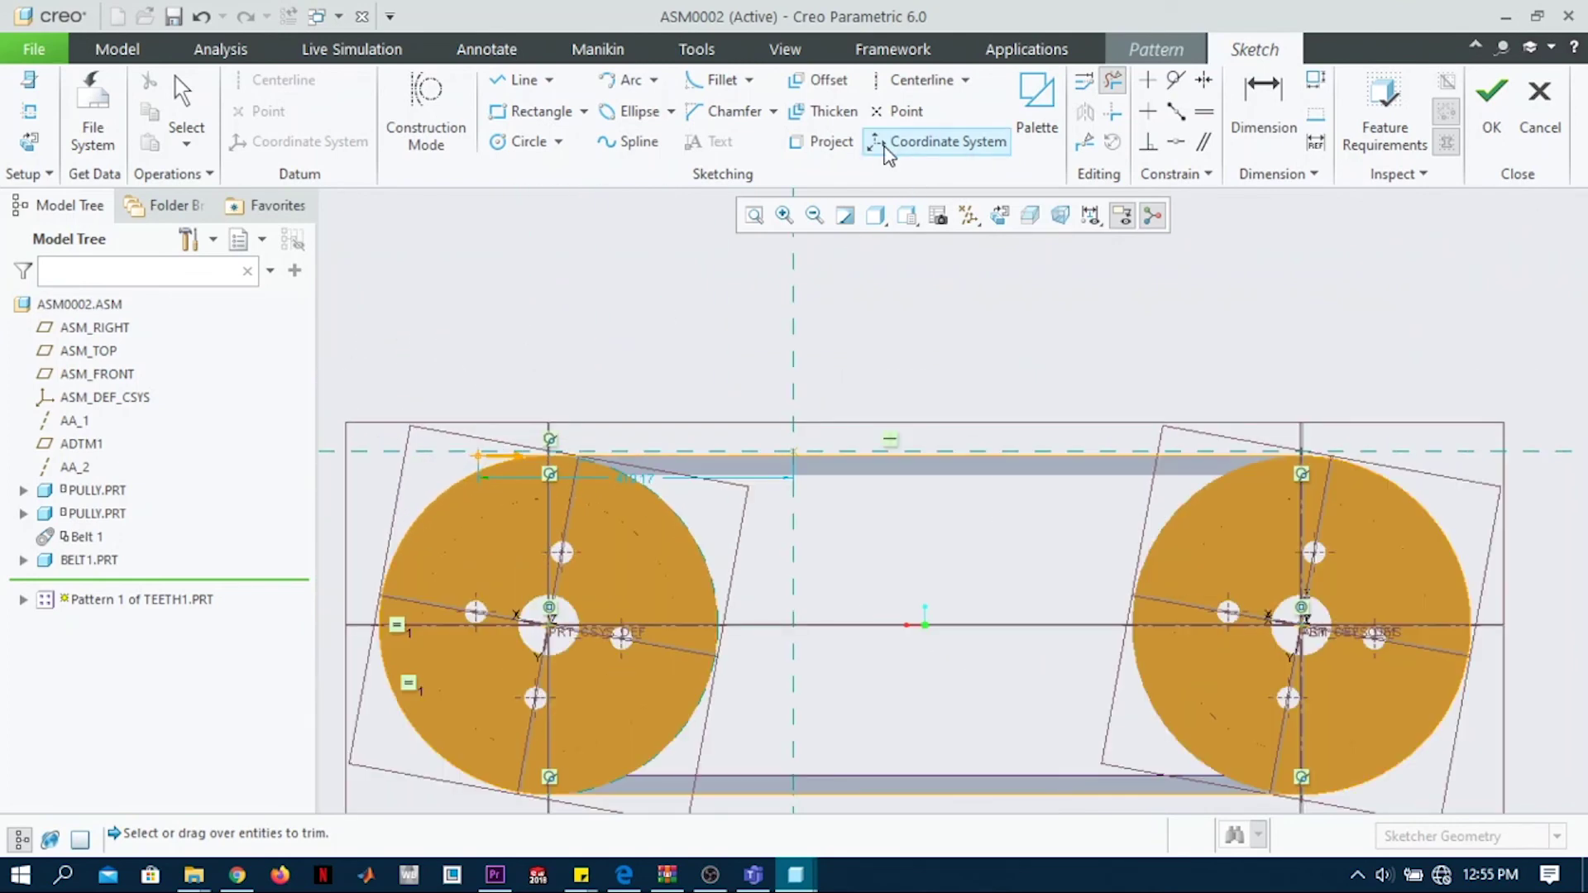
Step: Divide the upper line where it crosses the vertical sketch reference
left_click(1084, 143)
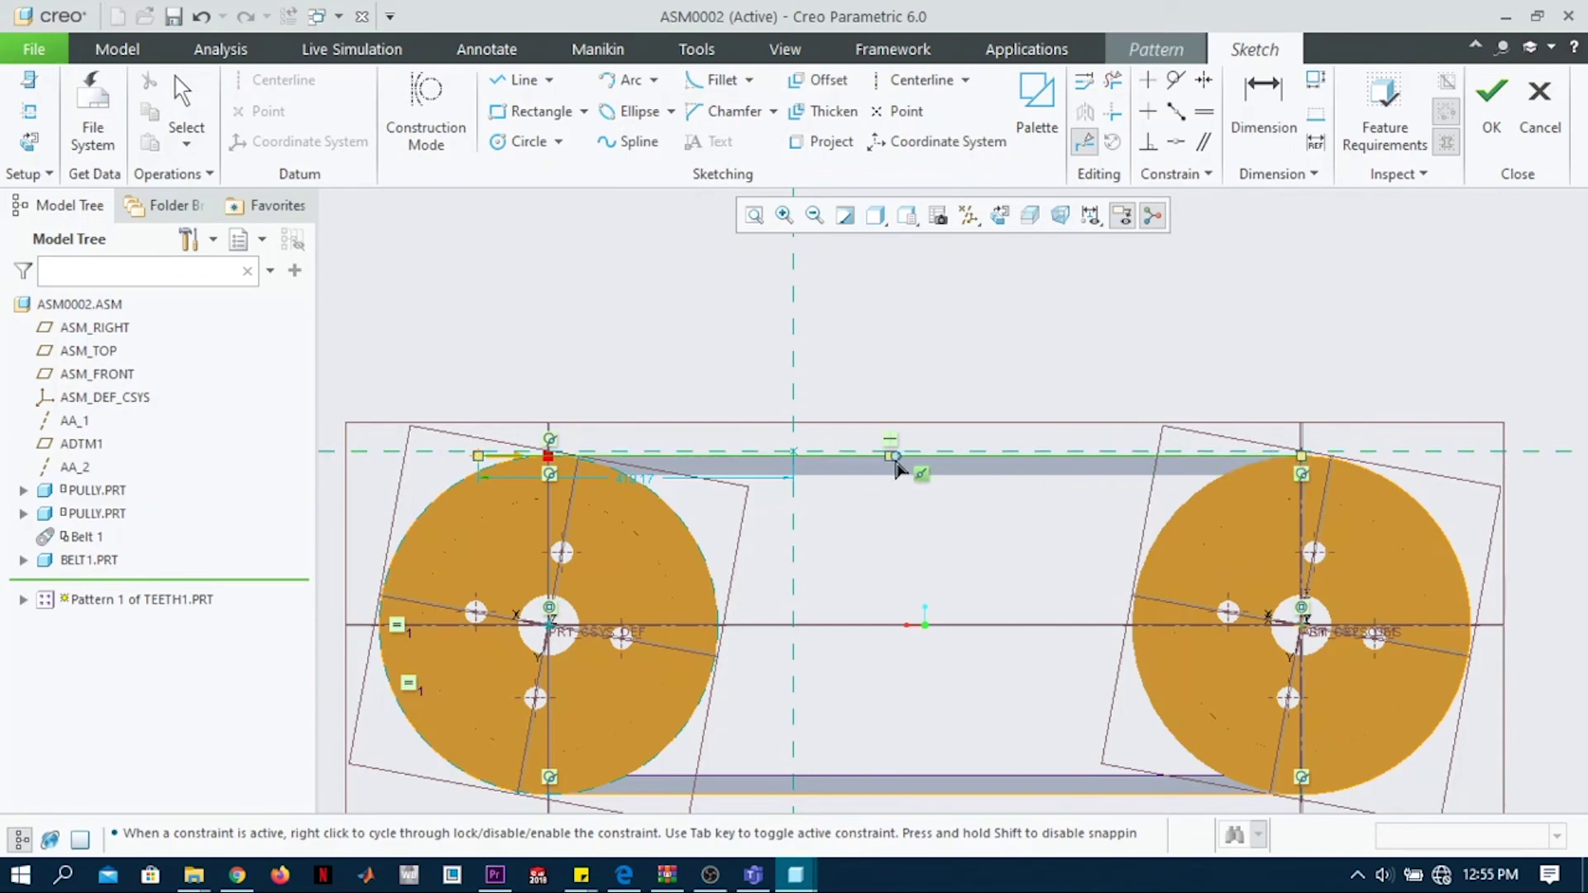
left_click(891, 465)
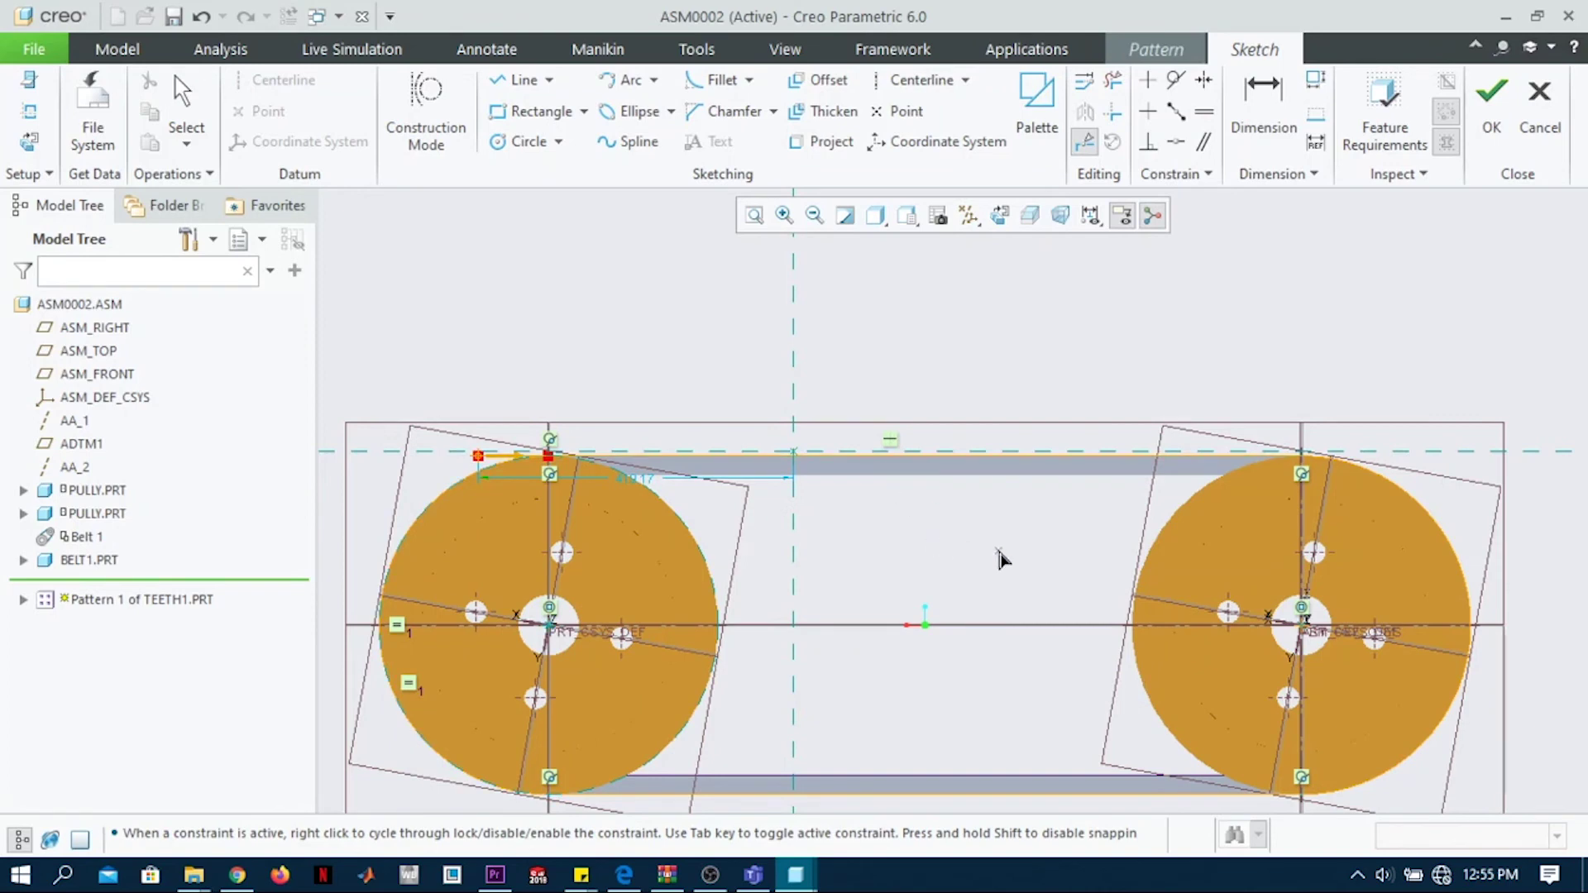
left_click(1113, 79)
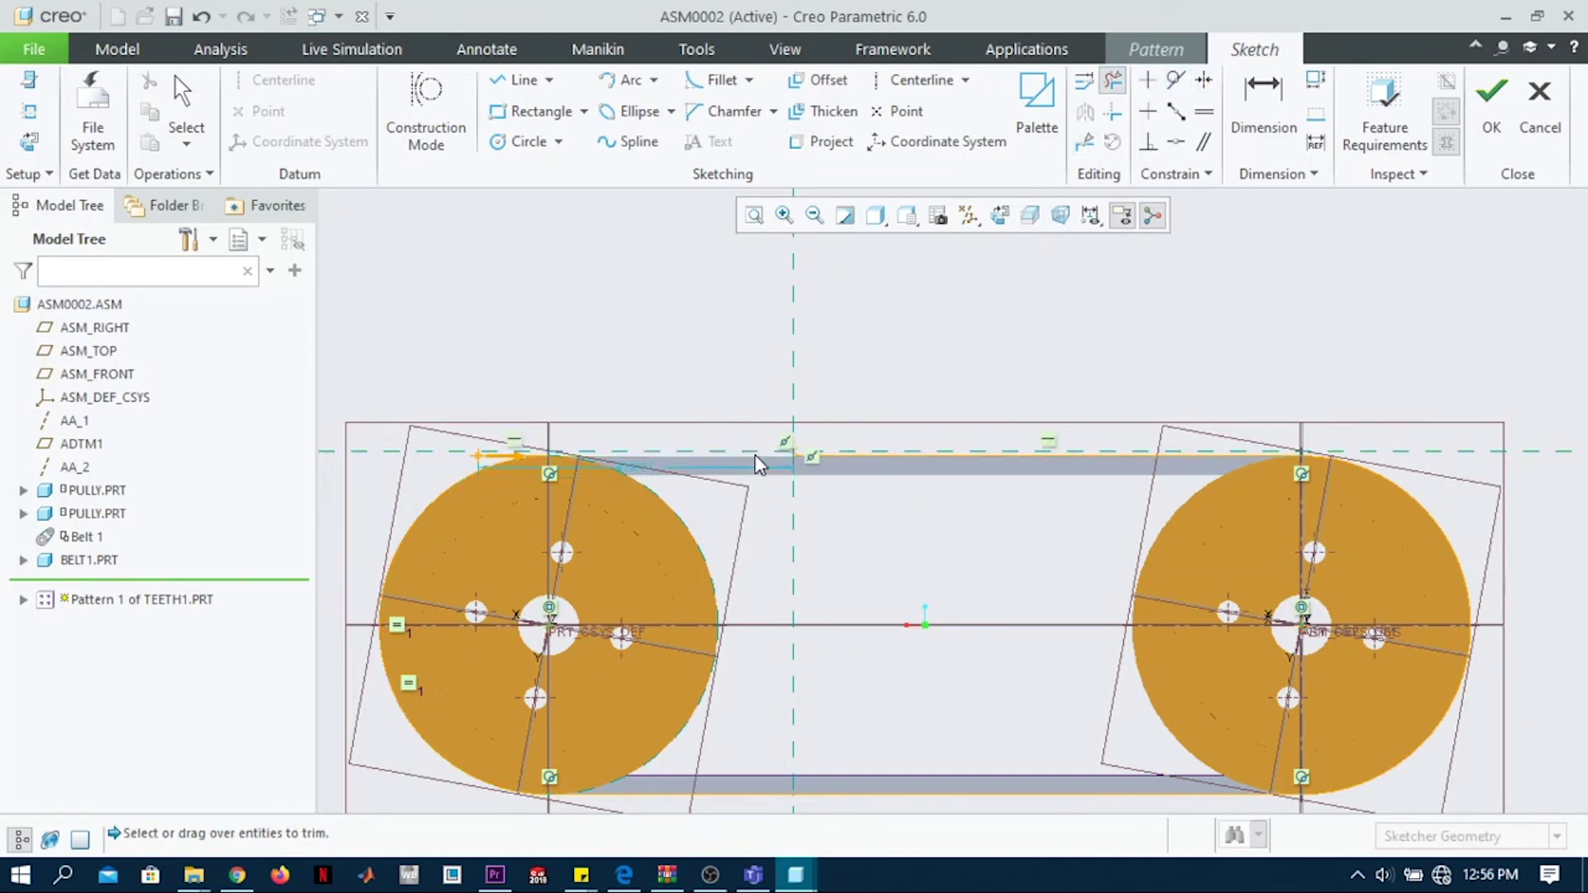
Step: Try to sketch a horizontal line from the left-hand pulley's upper tangent point outwards over the leftover stub
left_click(519, 80)
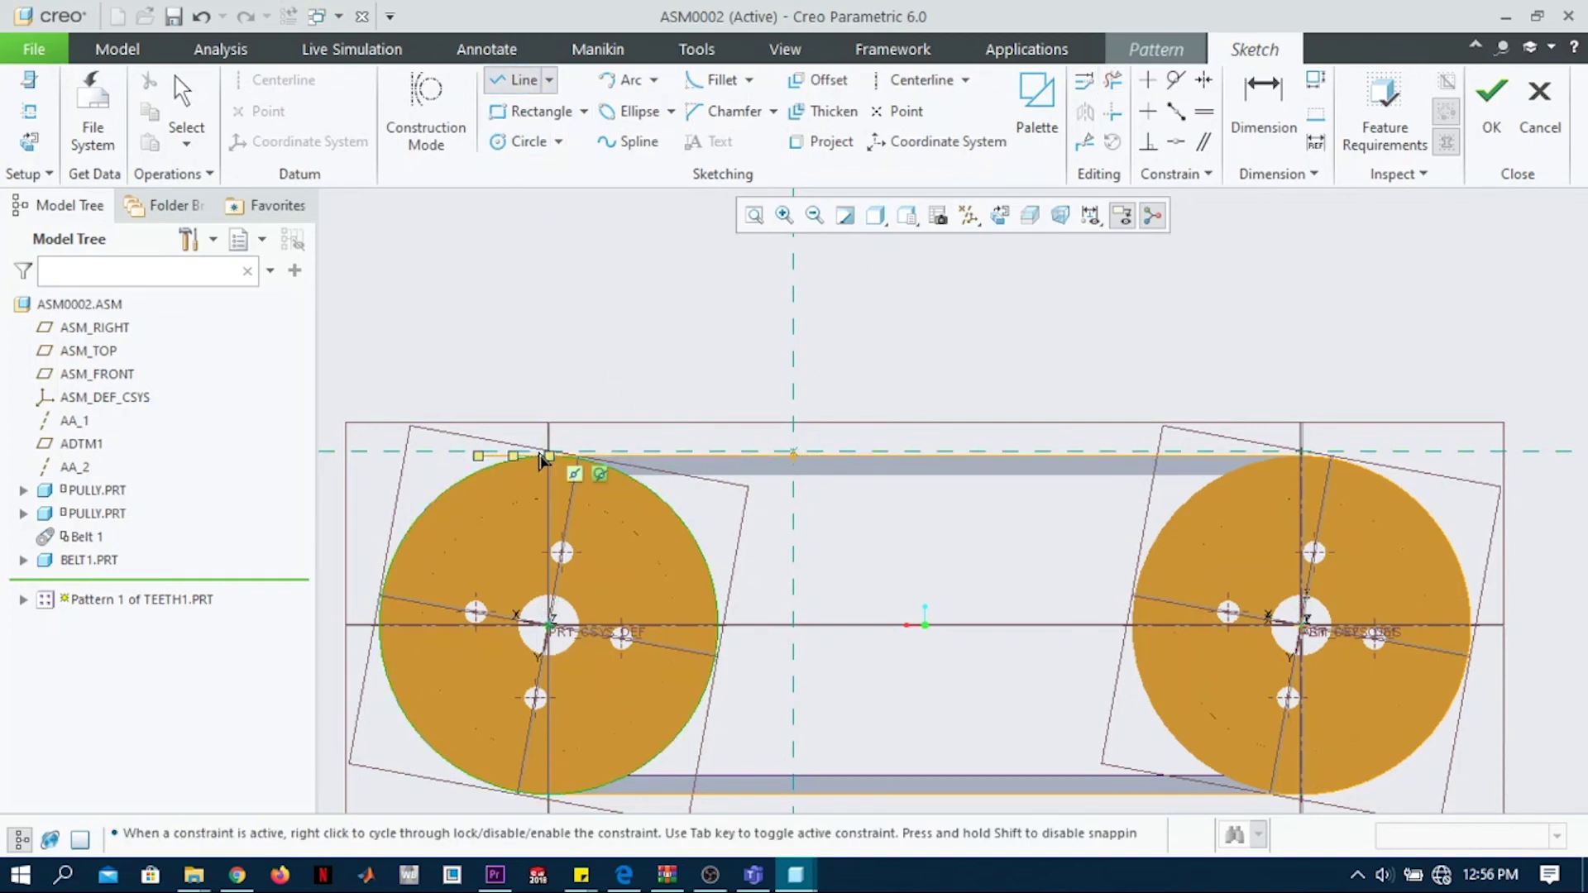
left_click(543, 458)
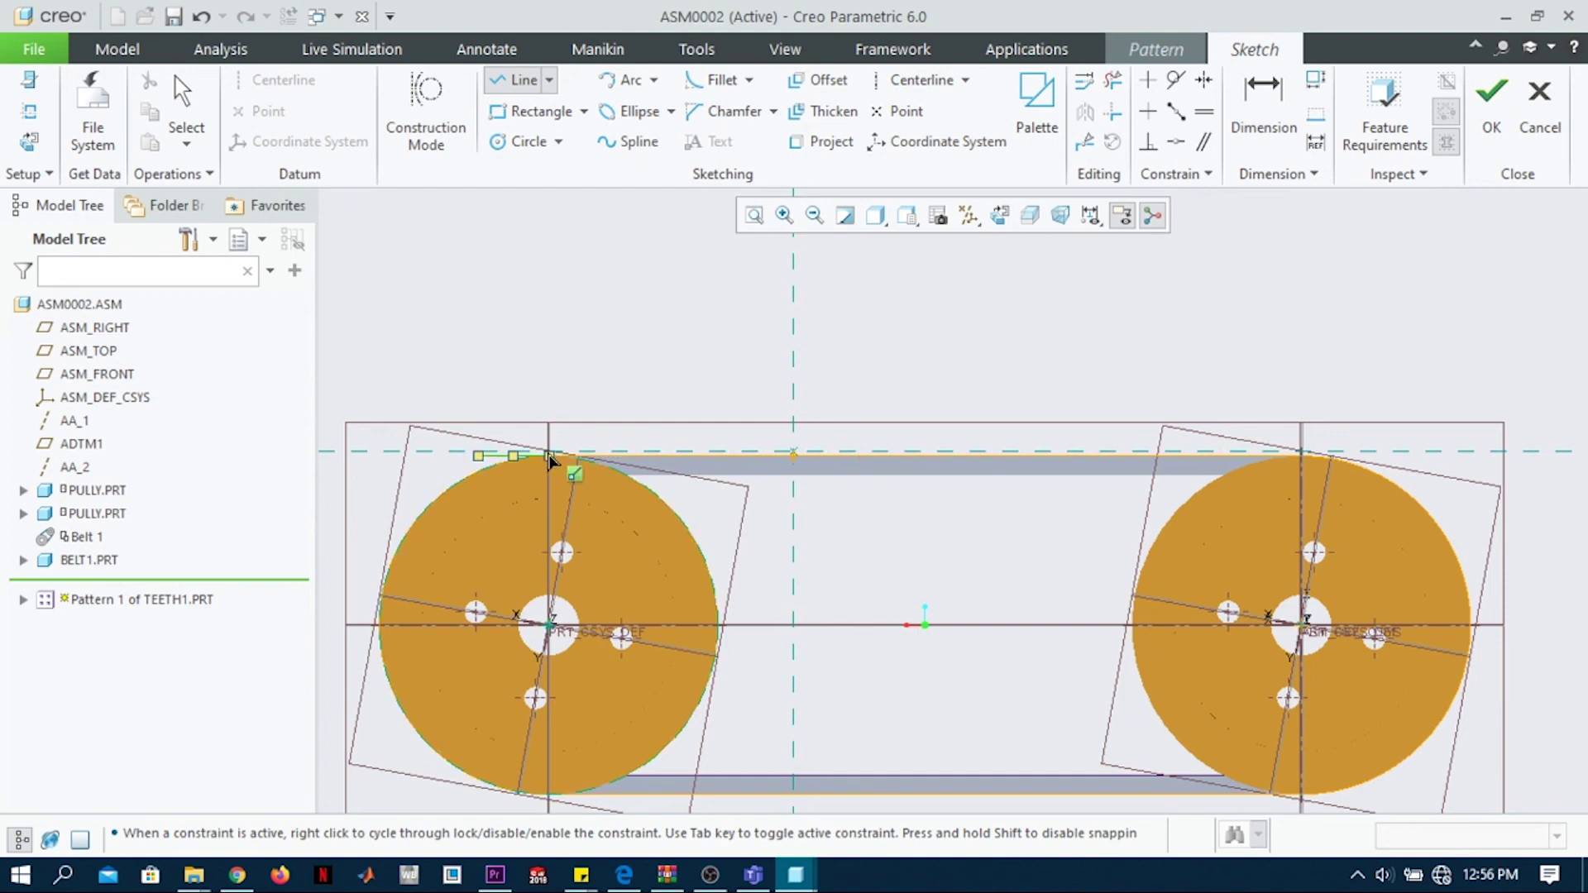
left_click(382, 458)
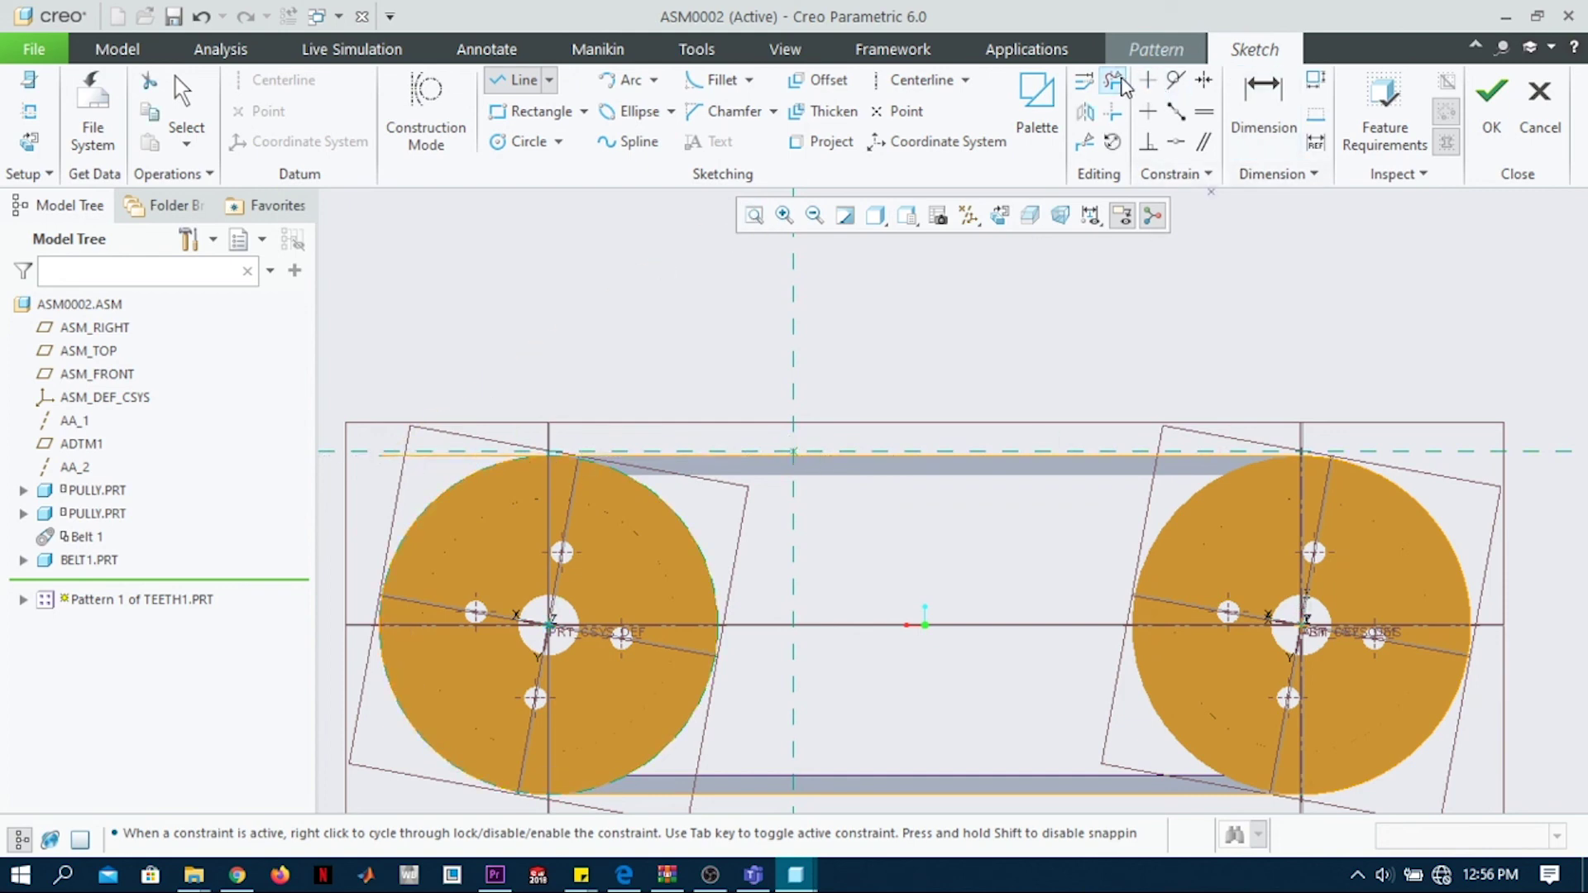
Step: Trim the leftover stub of the upper line that extends outwards past the left-hand pulley's tangent point
left_click(1113, 80)
scroll(459, 451, "up", 5)
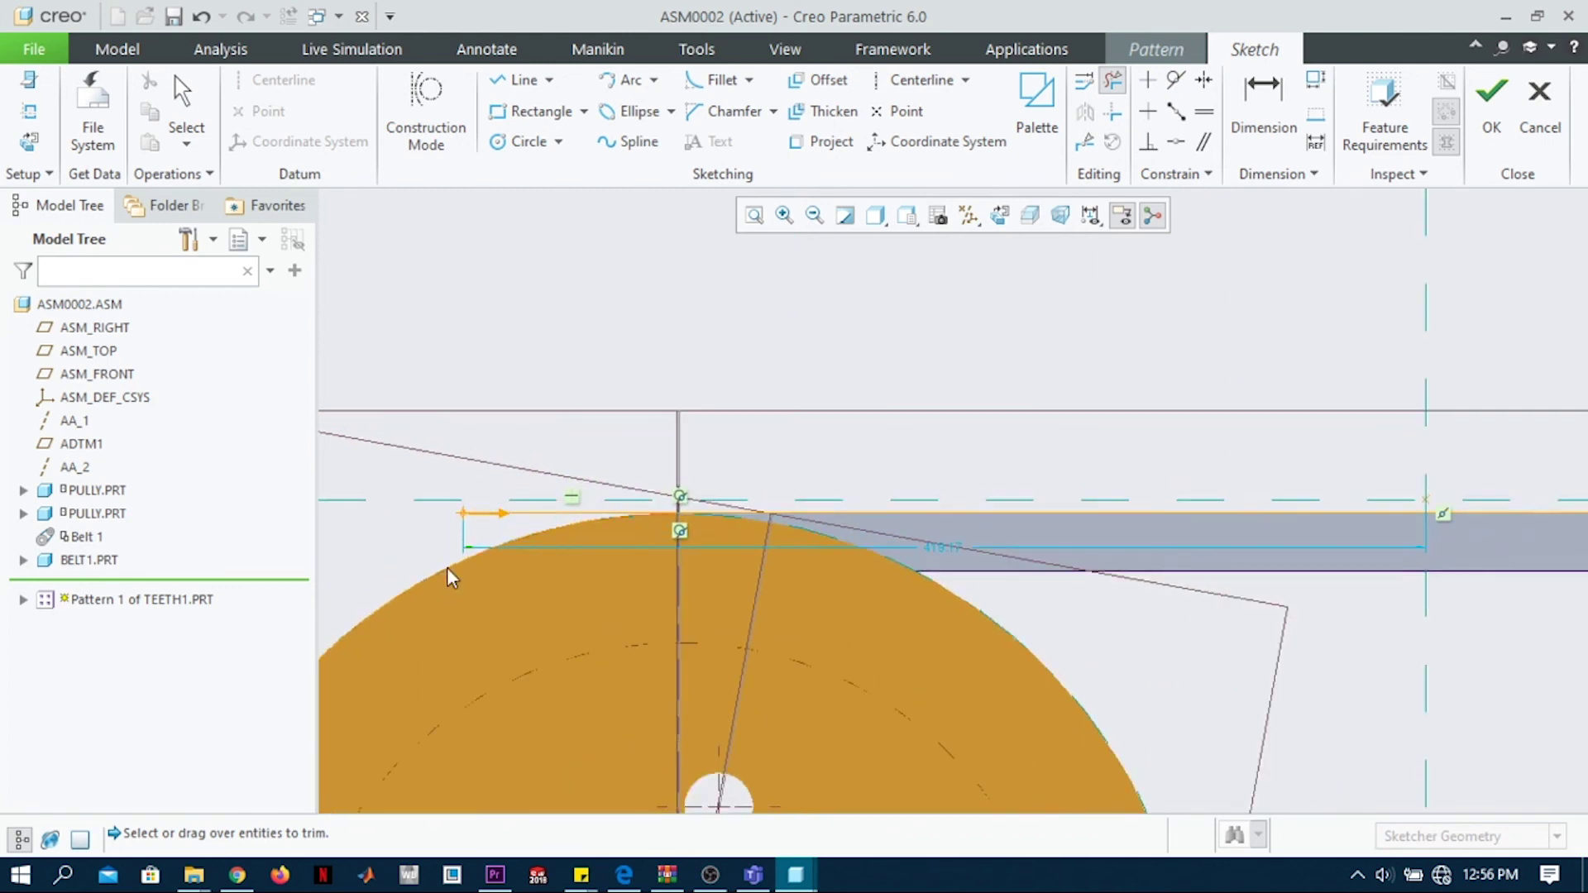
left_click(542, 512)
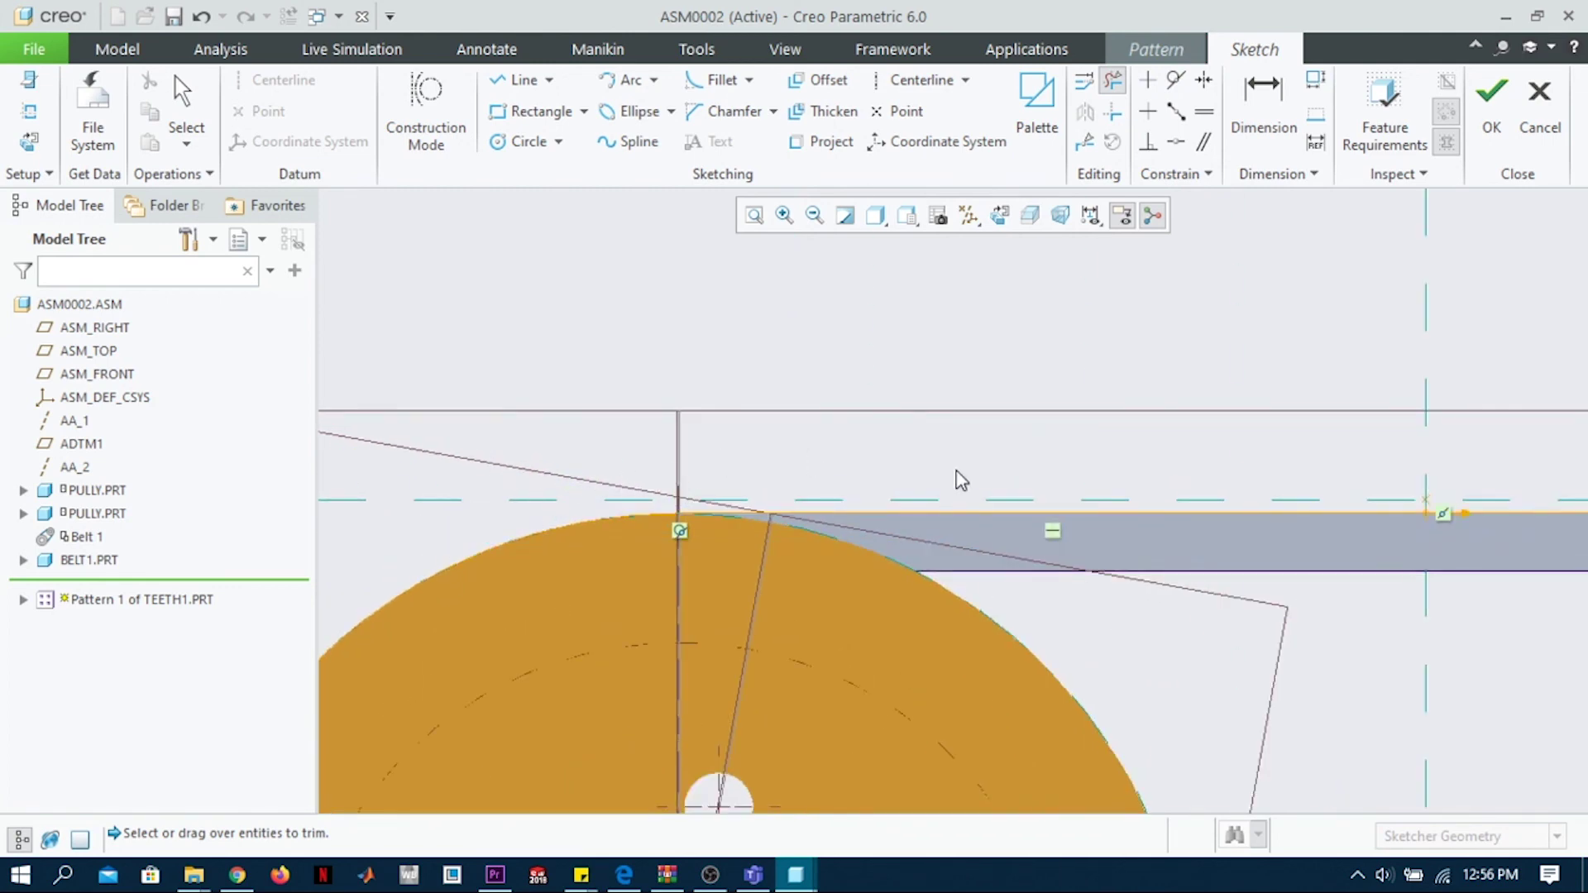
Step: Accept the belt-shaped sketch and complete the curve pattern of the teeth with the 109.28 spacing
scroll(959, 480, "down", 2)
scroll(1052, 461, "down", 4)
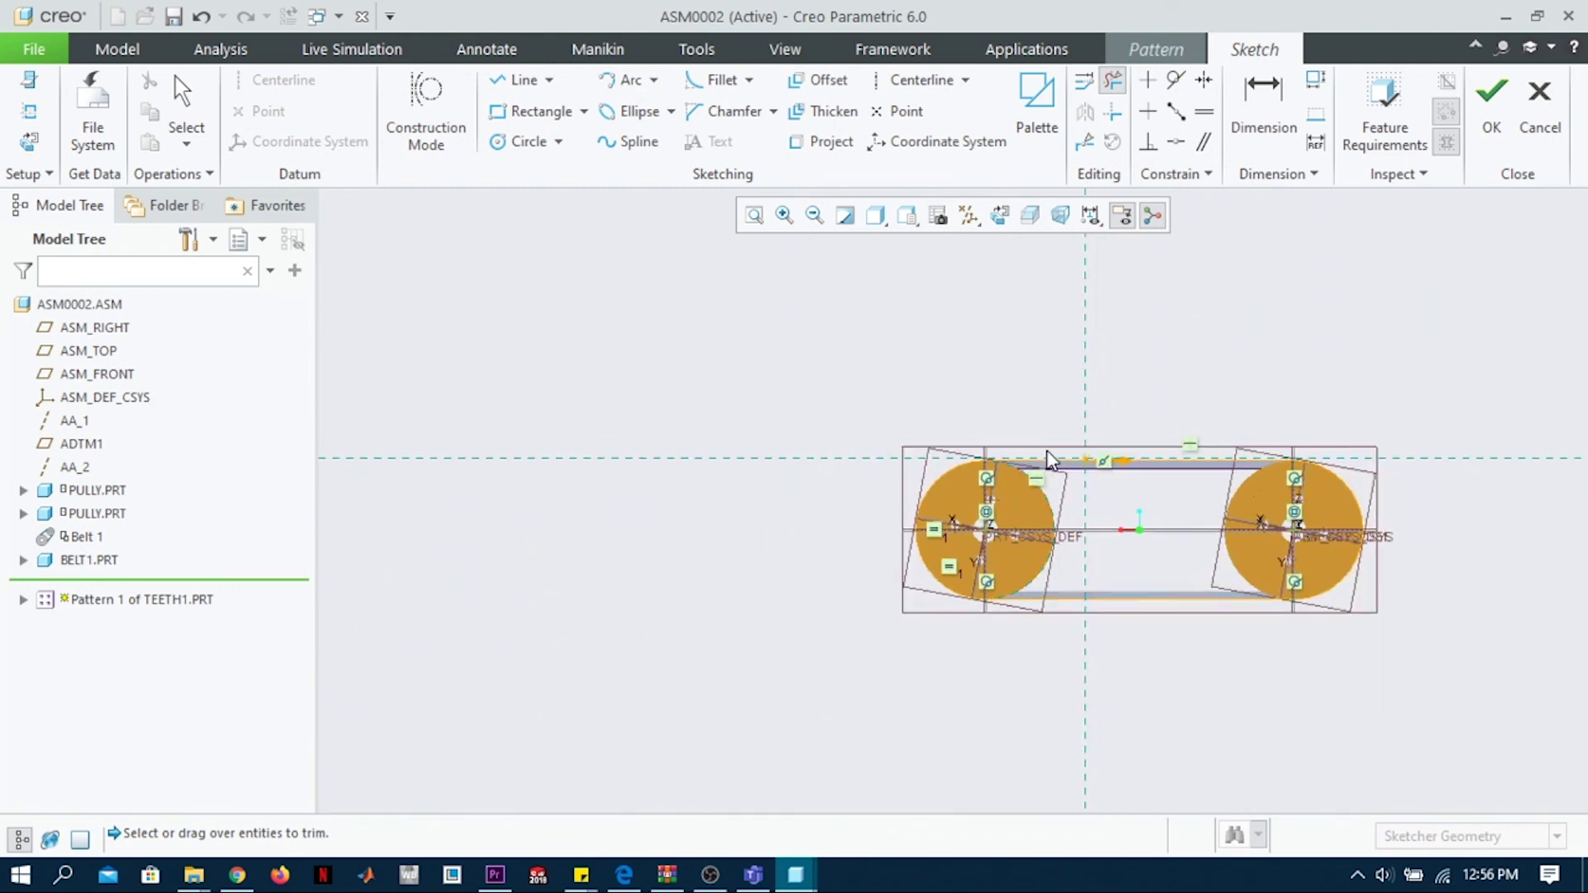
scroll(1340, 455, "up", 1)
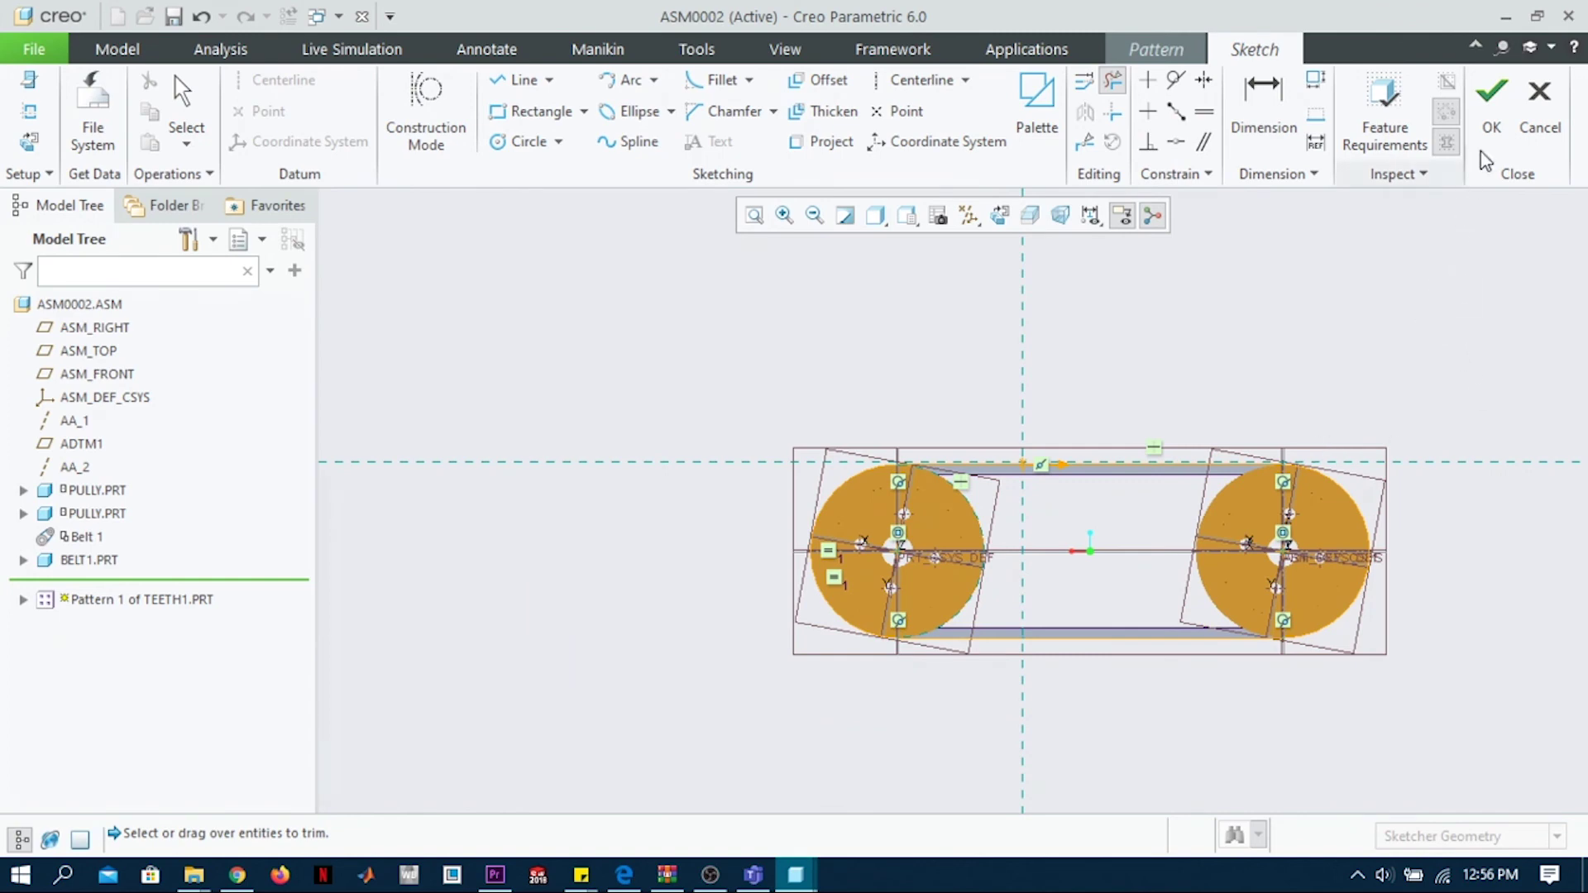
left_click(1492, 126)
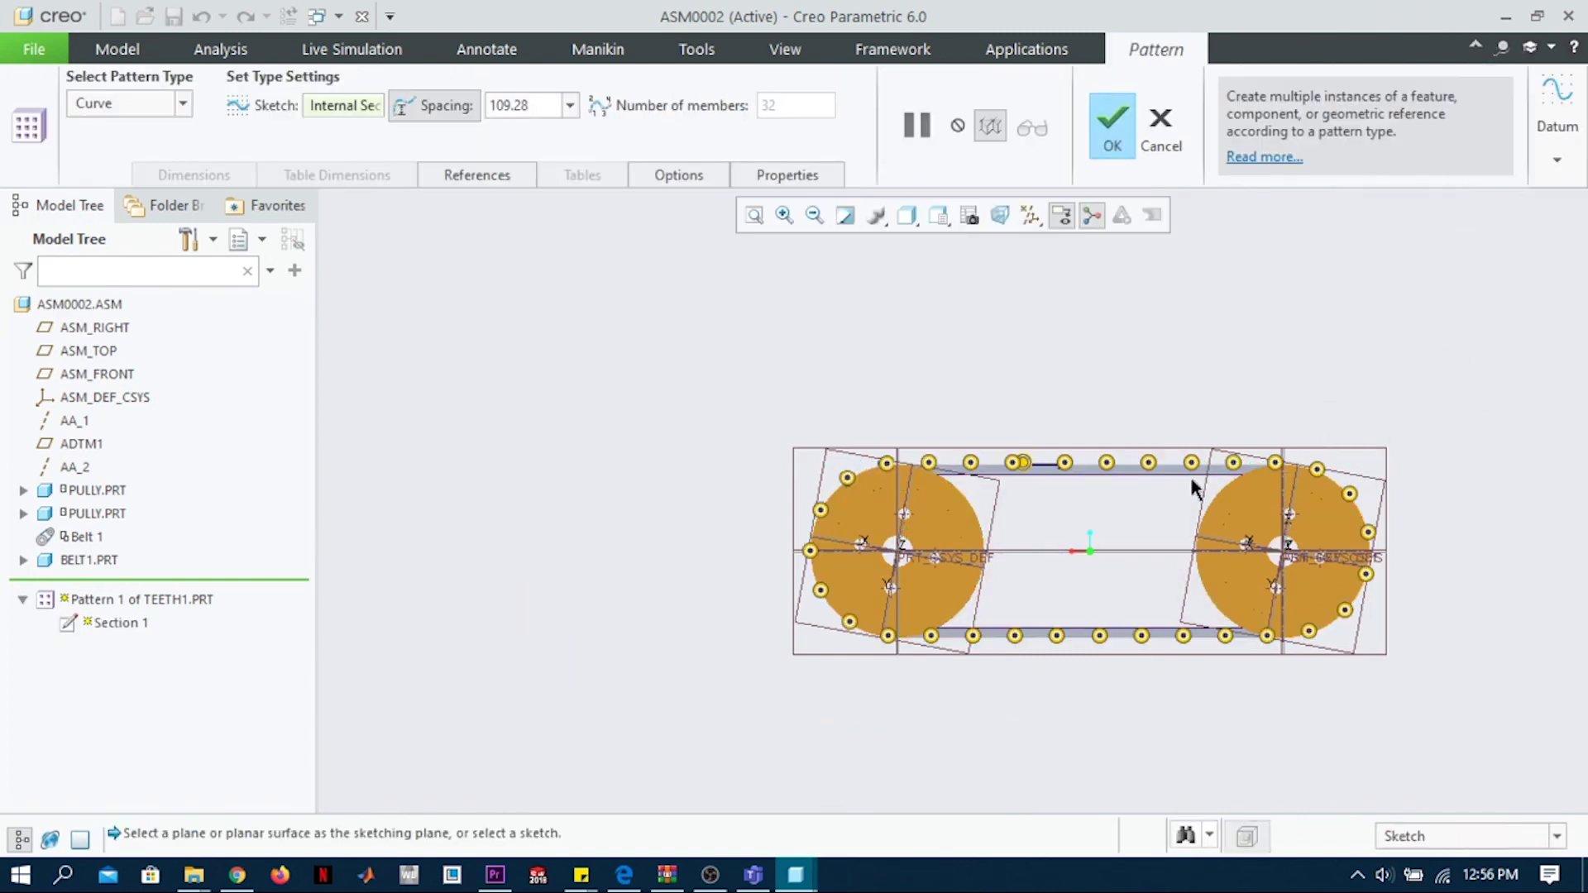
mouse_move(1190, 486)
middle_mouse_down()
mouse_move(1166, 488)
mouse_move(1178, 476)
mouse_move(1188, 496)
mouse_move(1181, 447)
middle_mouse_up()
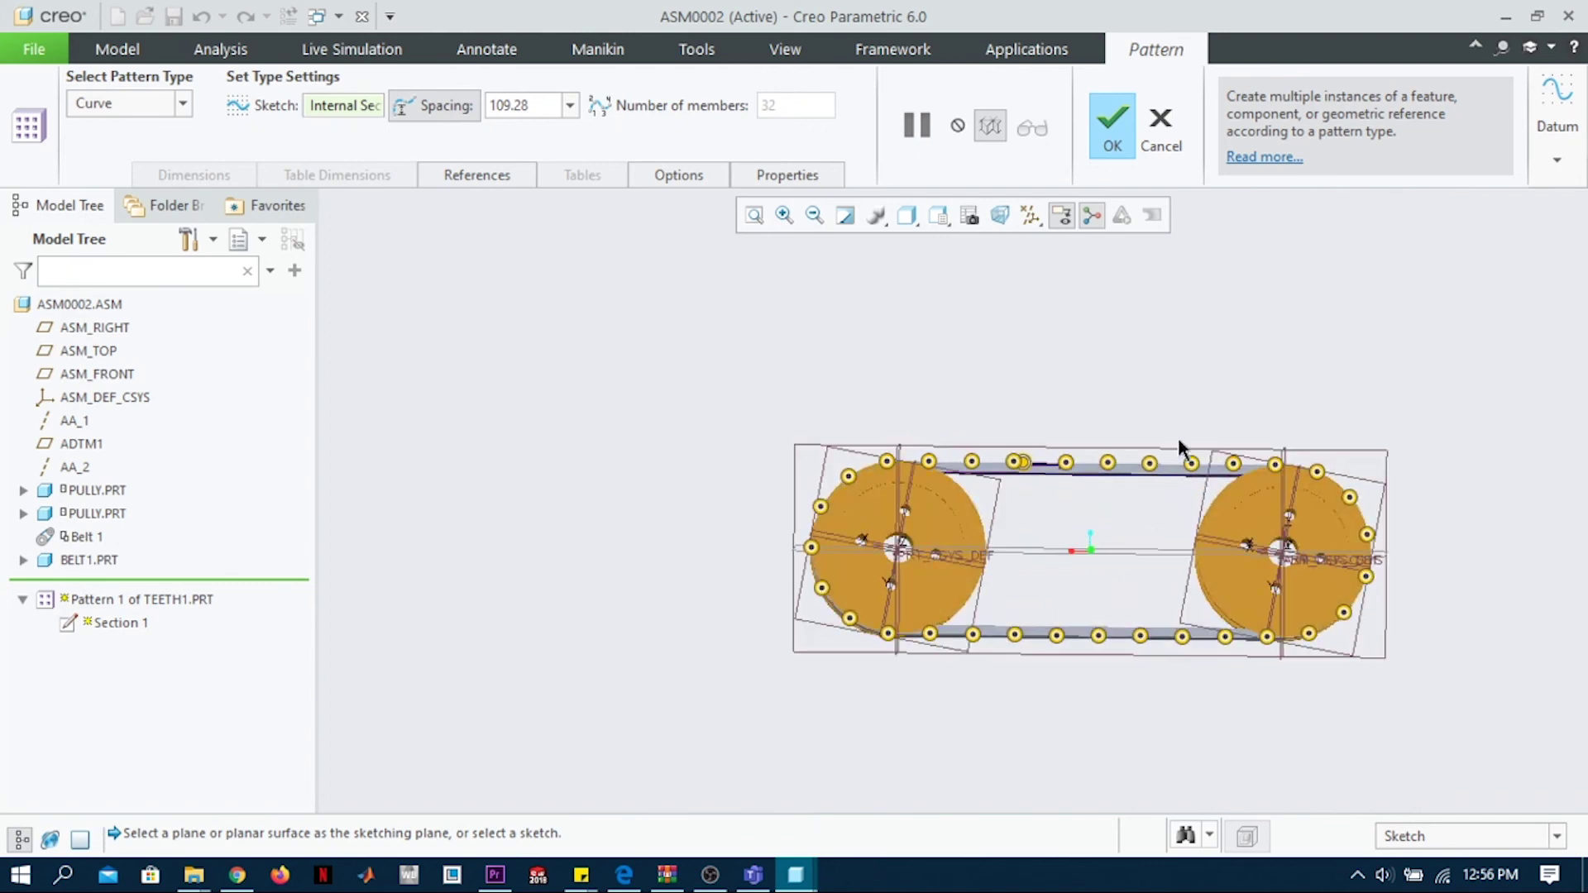
left_click(1123, 152)
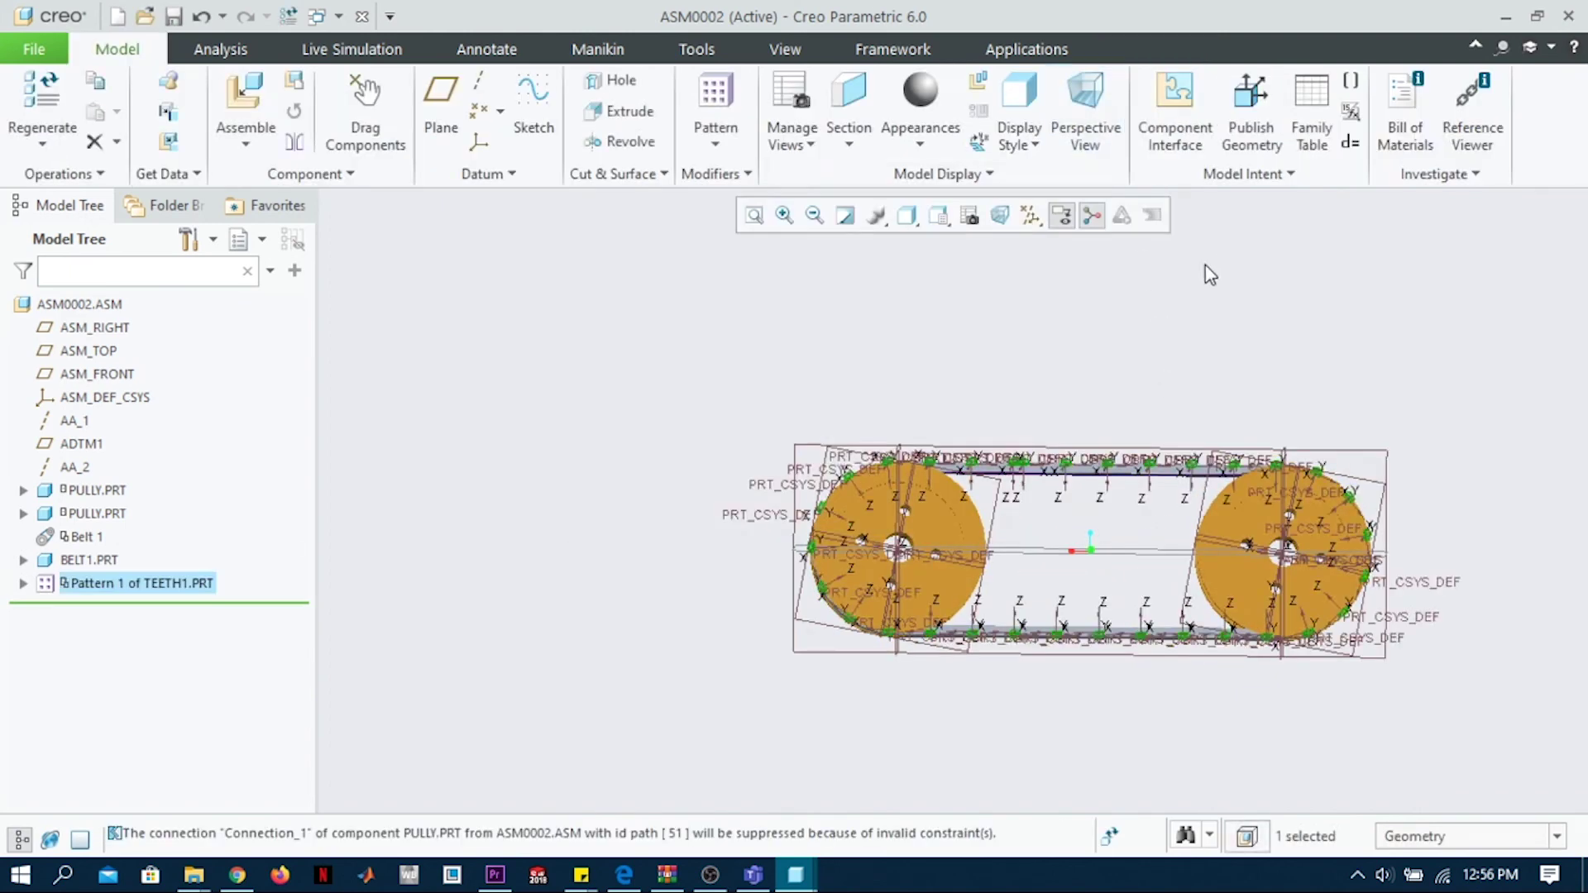
Step: Hide all datum features in the graphics display
left_click(1031, 215)
left_click(1031, 243)
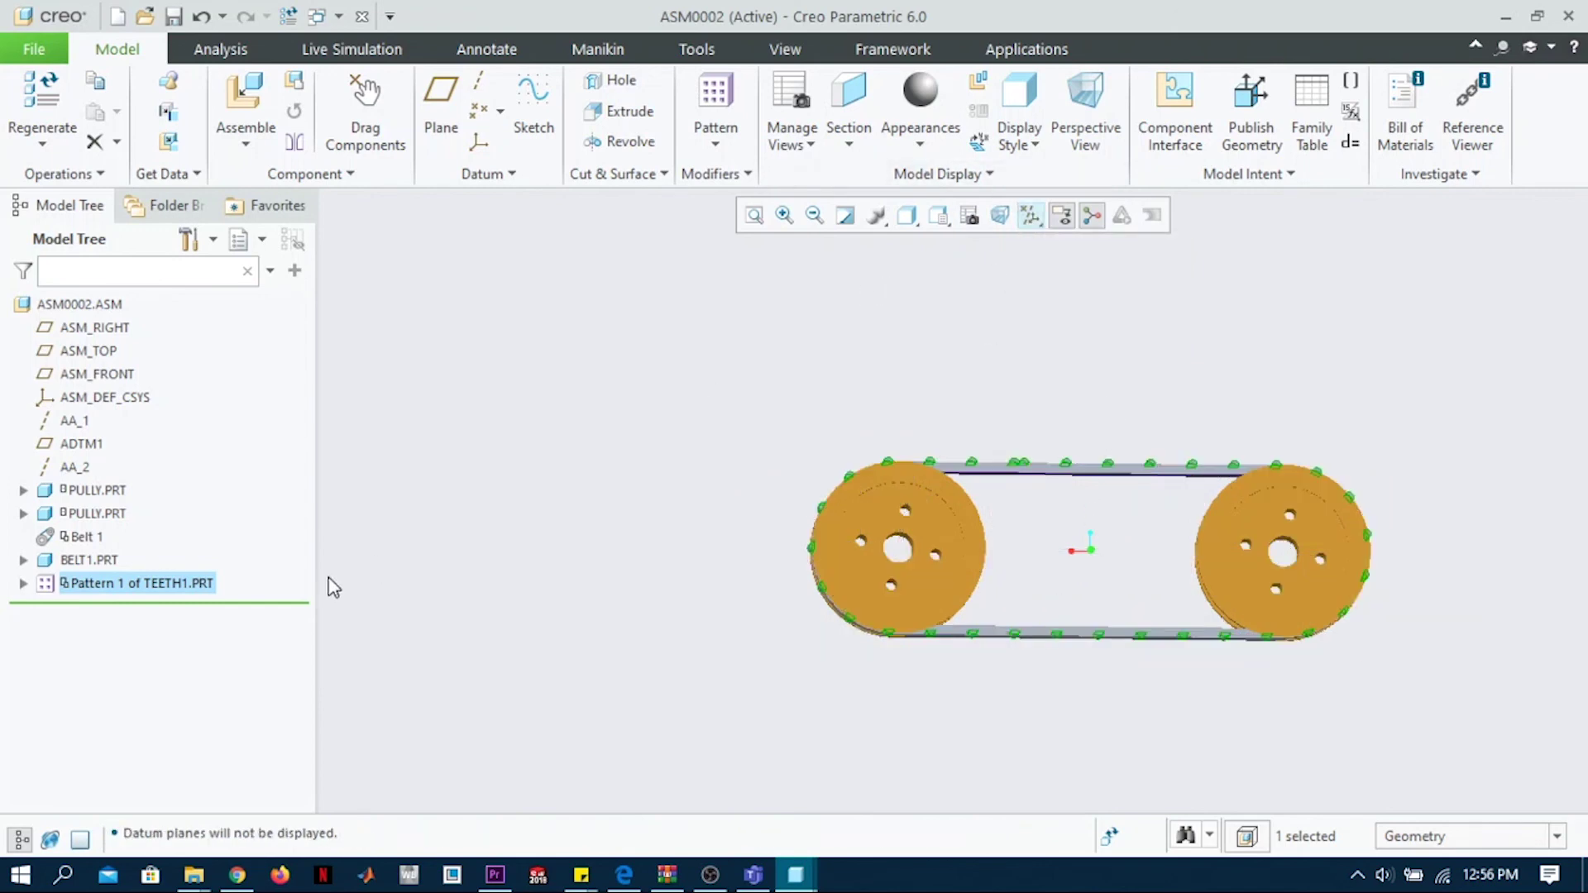
Step: Redefine the tooth pattern to distribute its instances by number of members, using 32 members
right_click(132, 594)
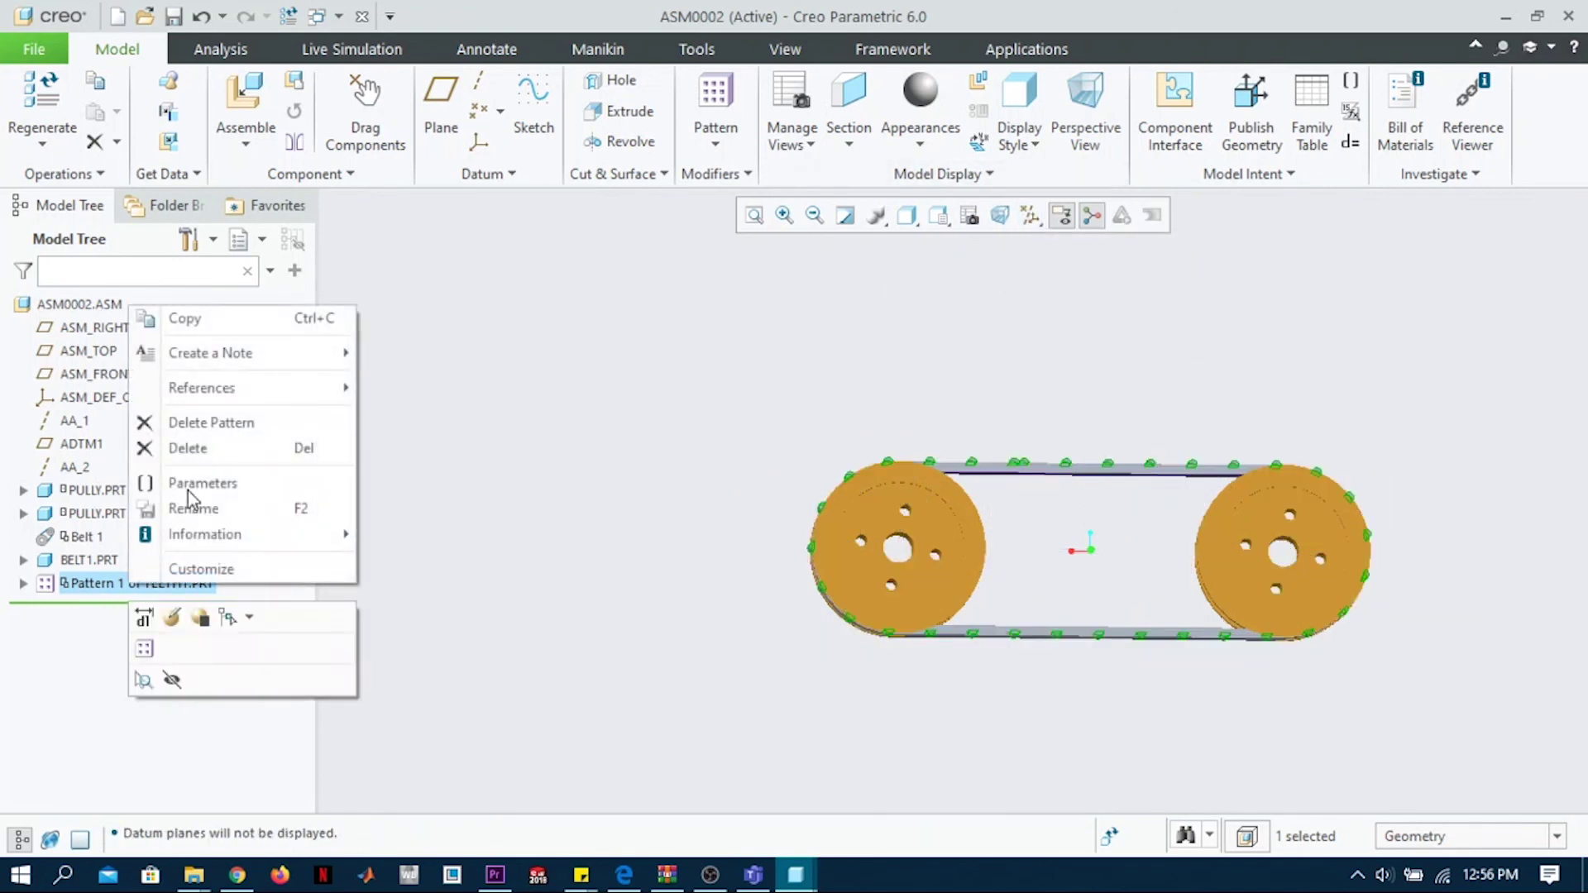
left_click(186, 614)
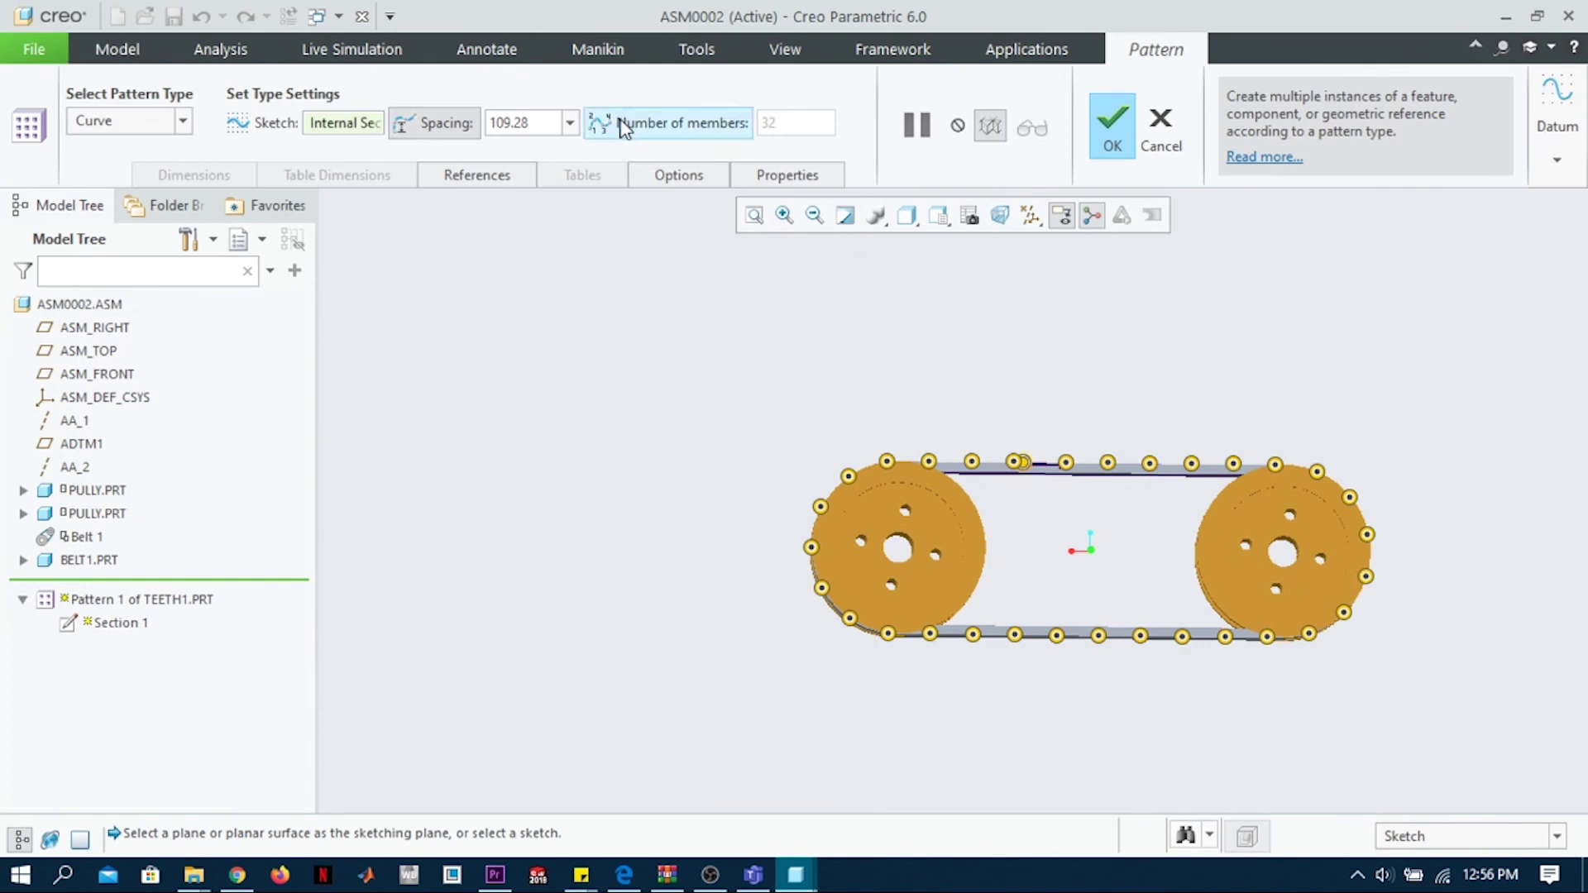
left_click(622, 122)
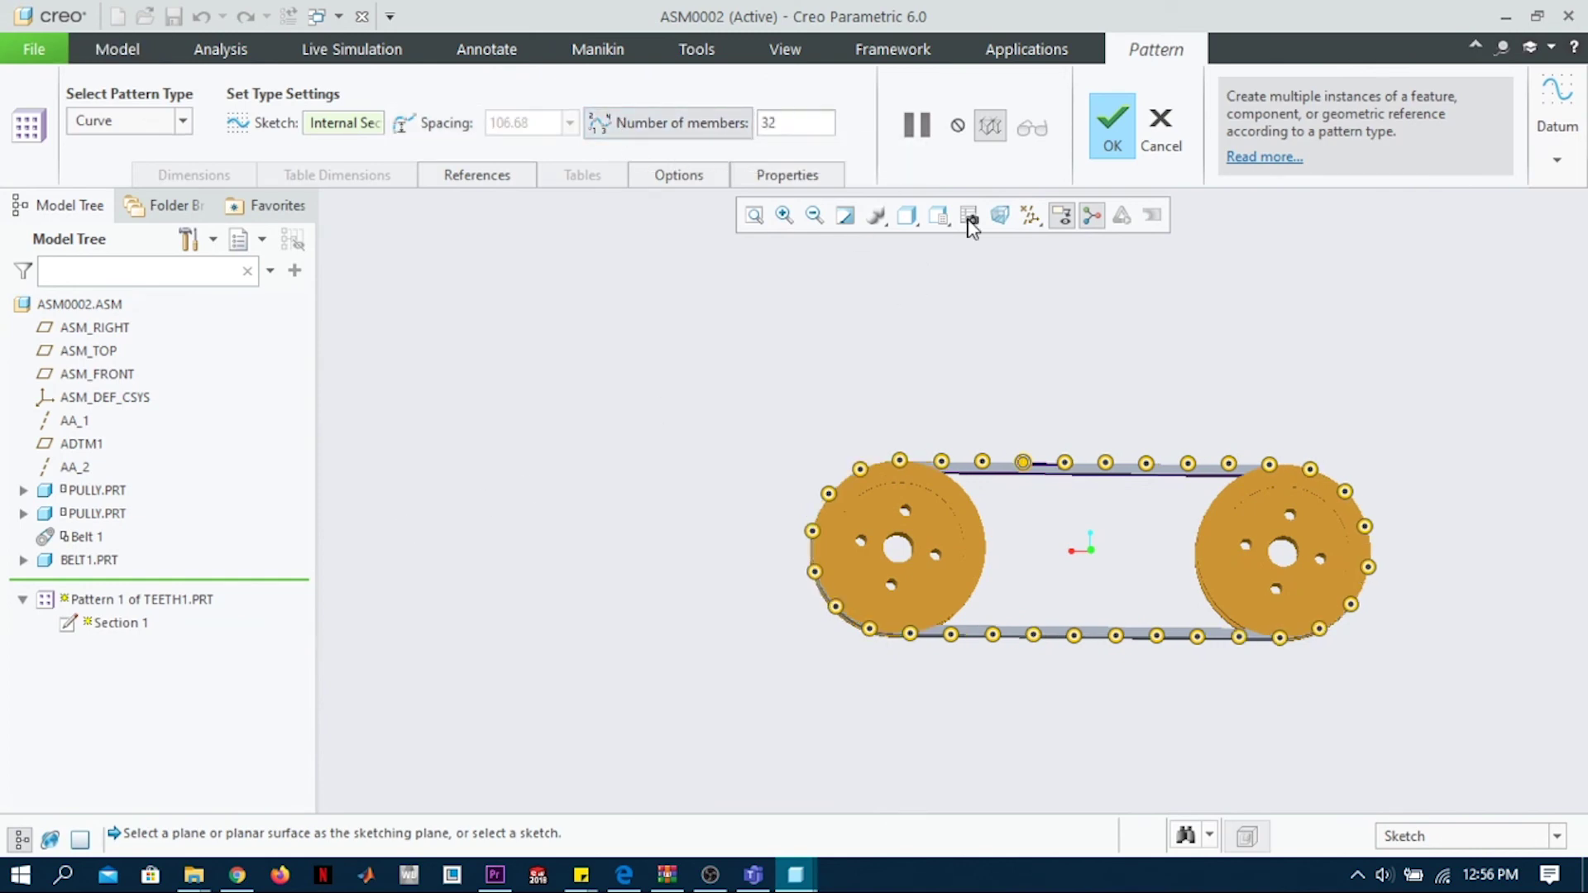
left_click(1112, 133)
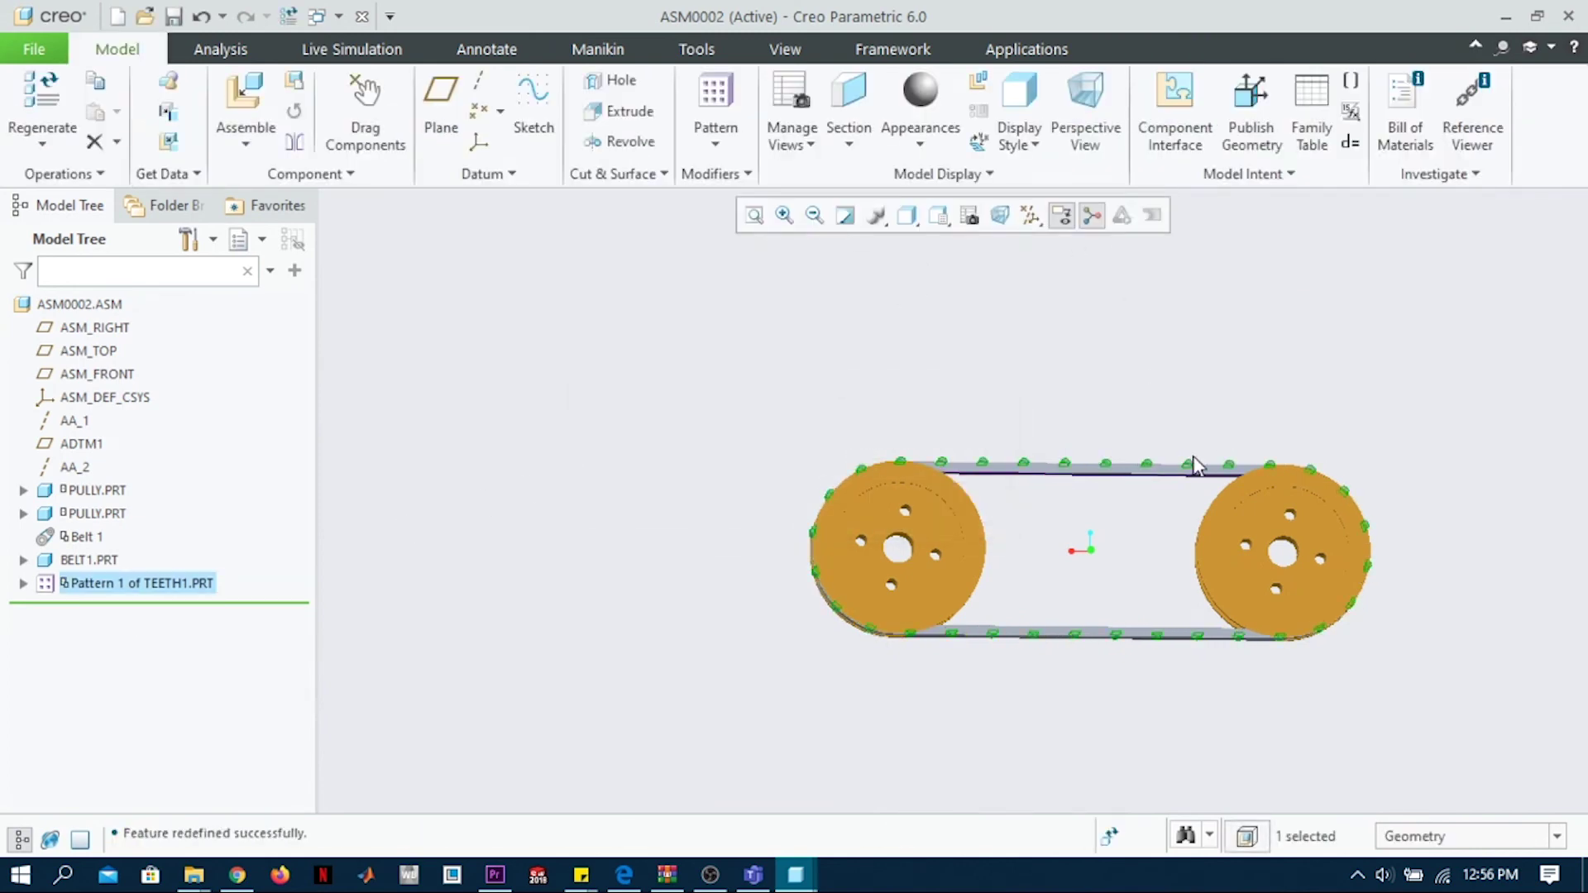